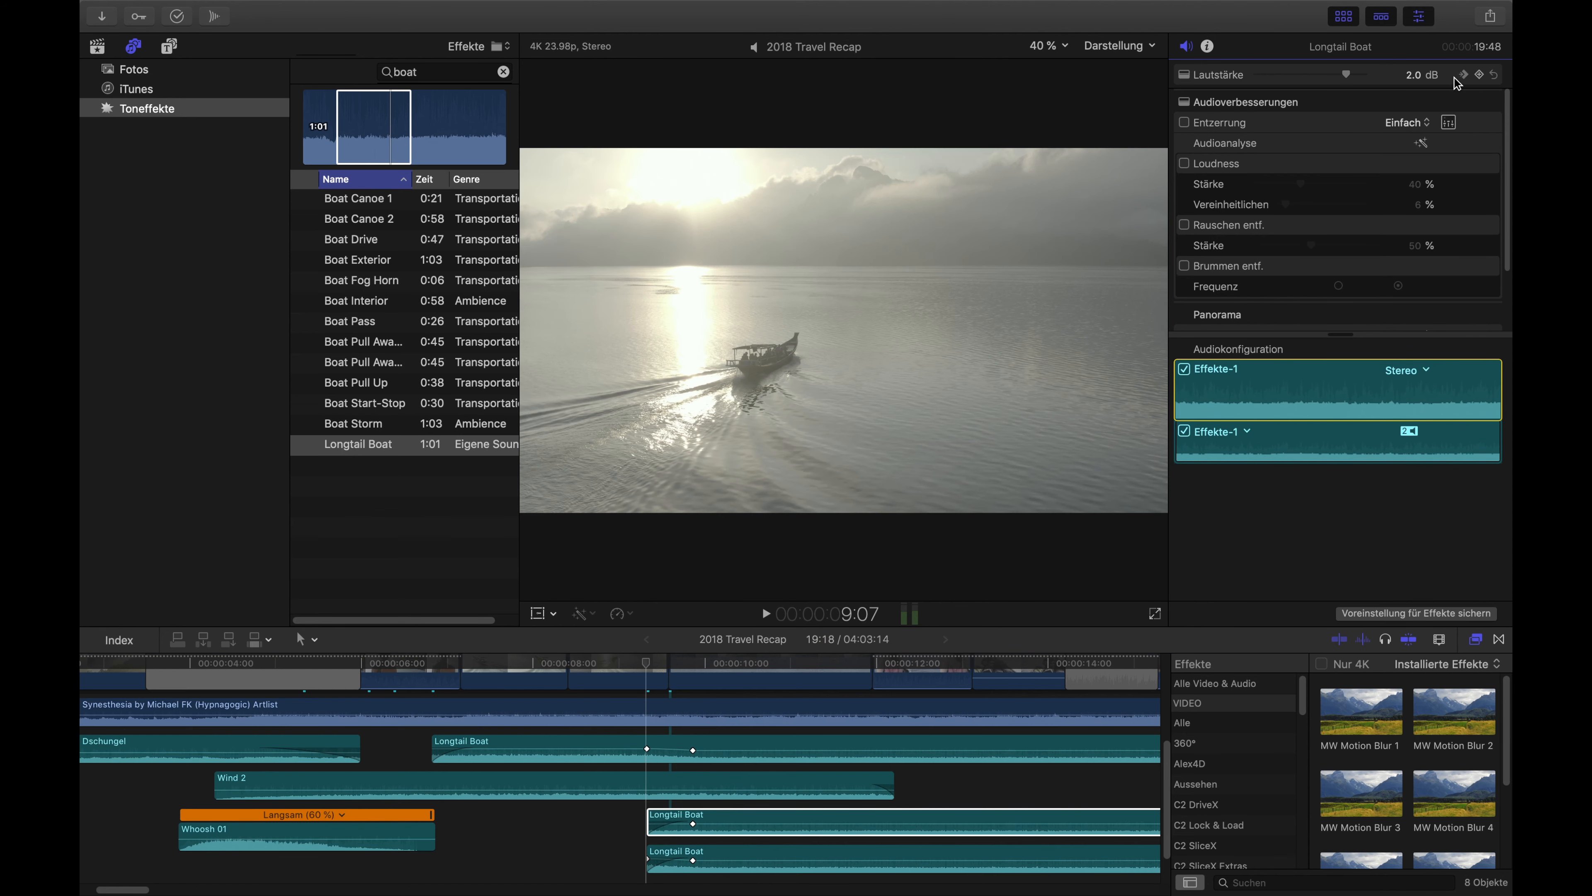
# Step: Play back the section where the Longtail Boat sounds are stacked, then replay it from an earlier point
pyautogui.click(775, 855)
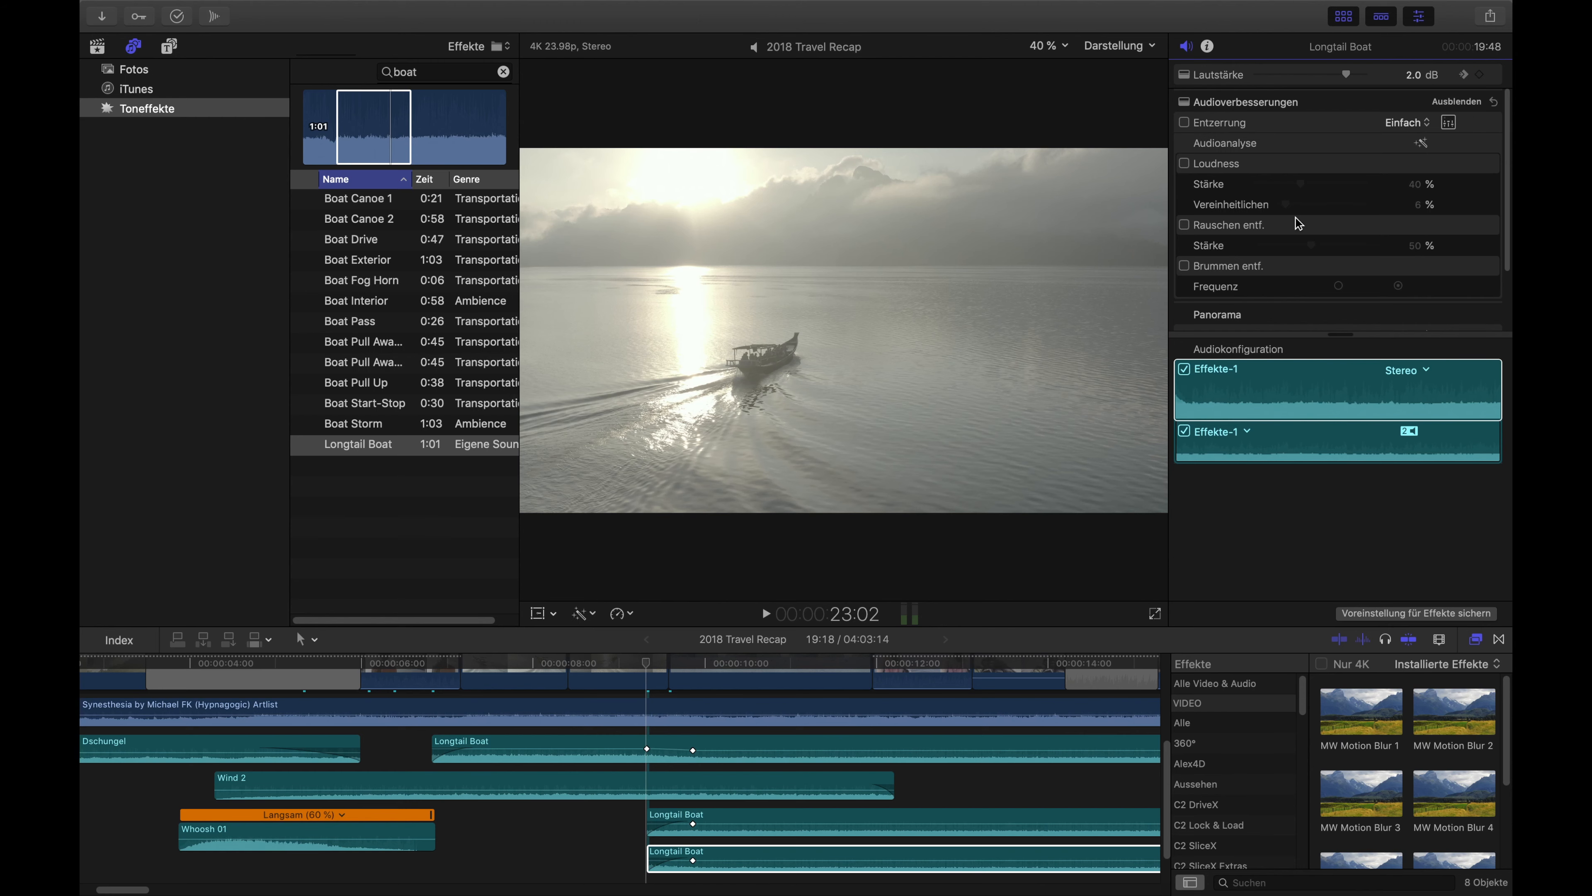
pyautogui.click(612, 658)
pyautogui.press('space')
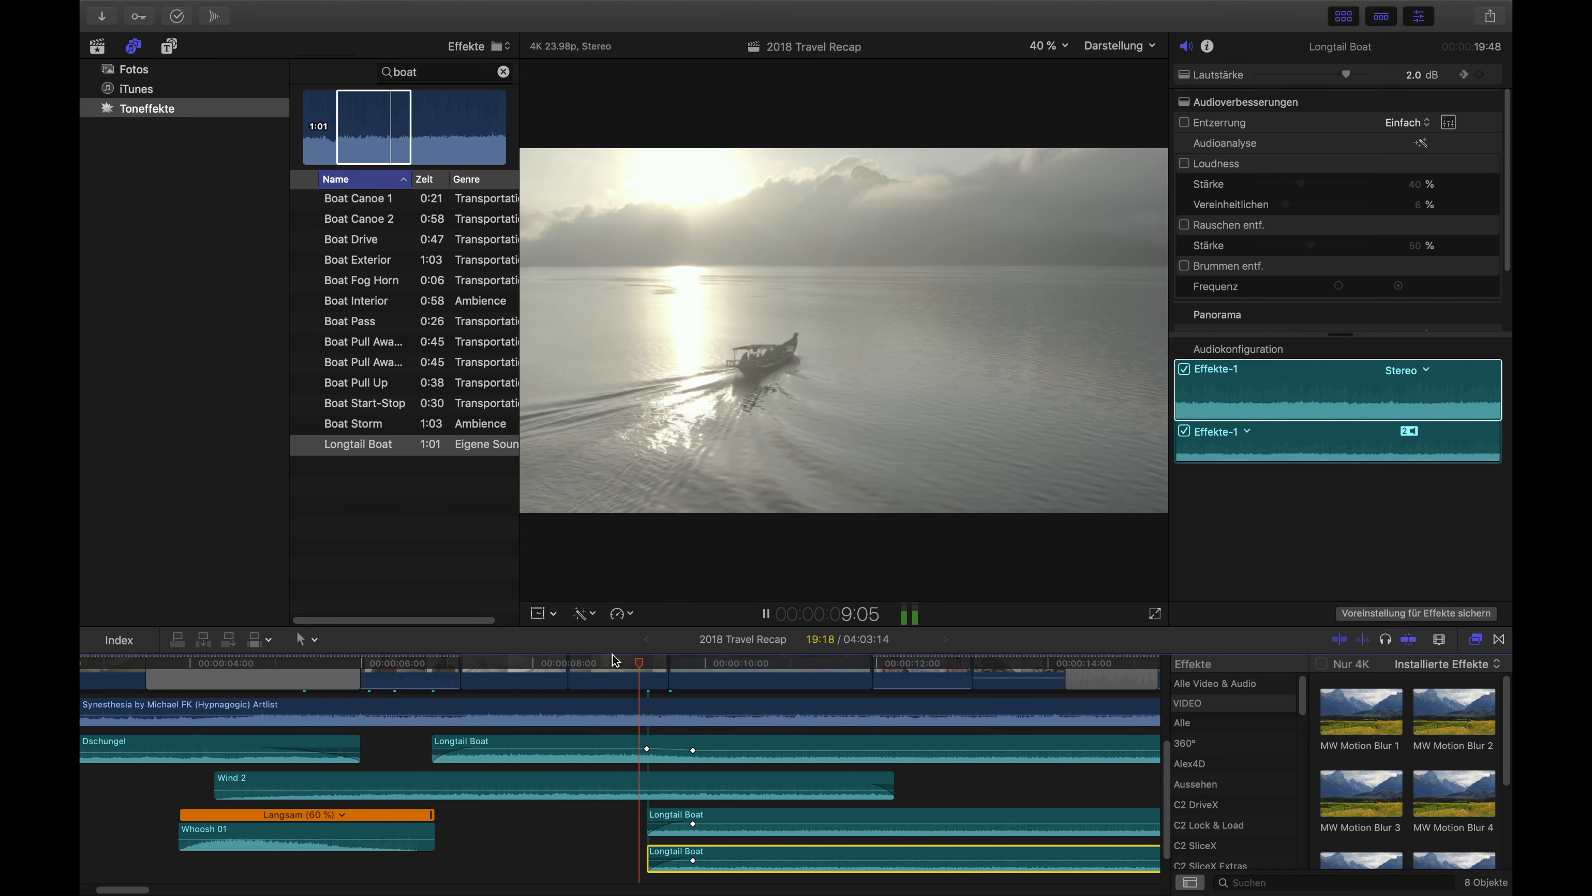
pyautogui.scroll(2, 439, 752)
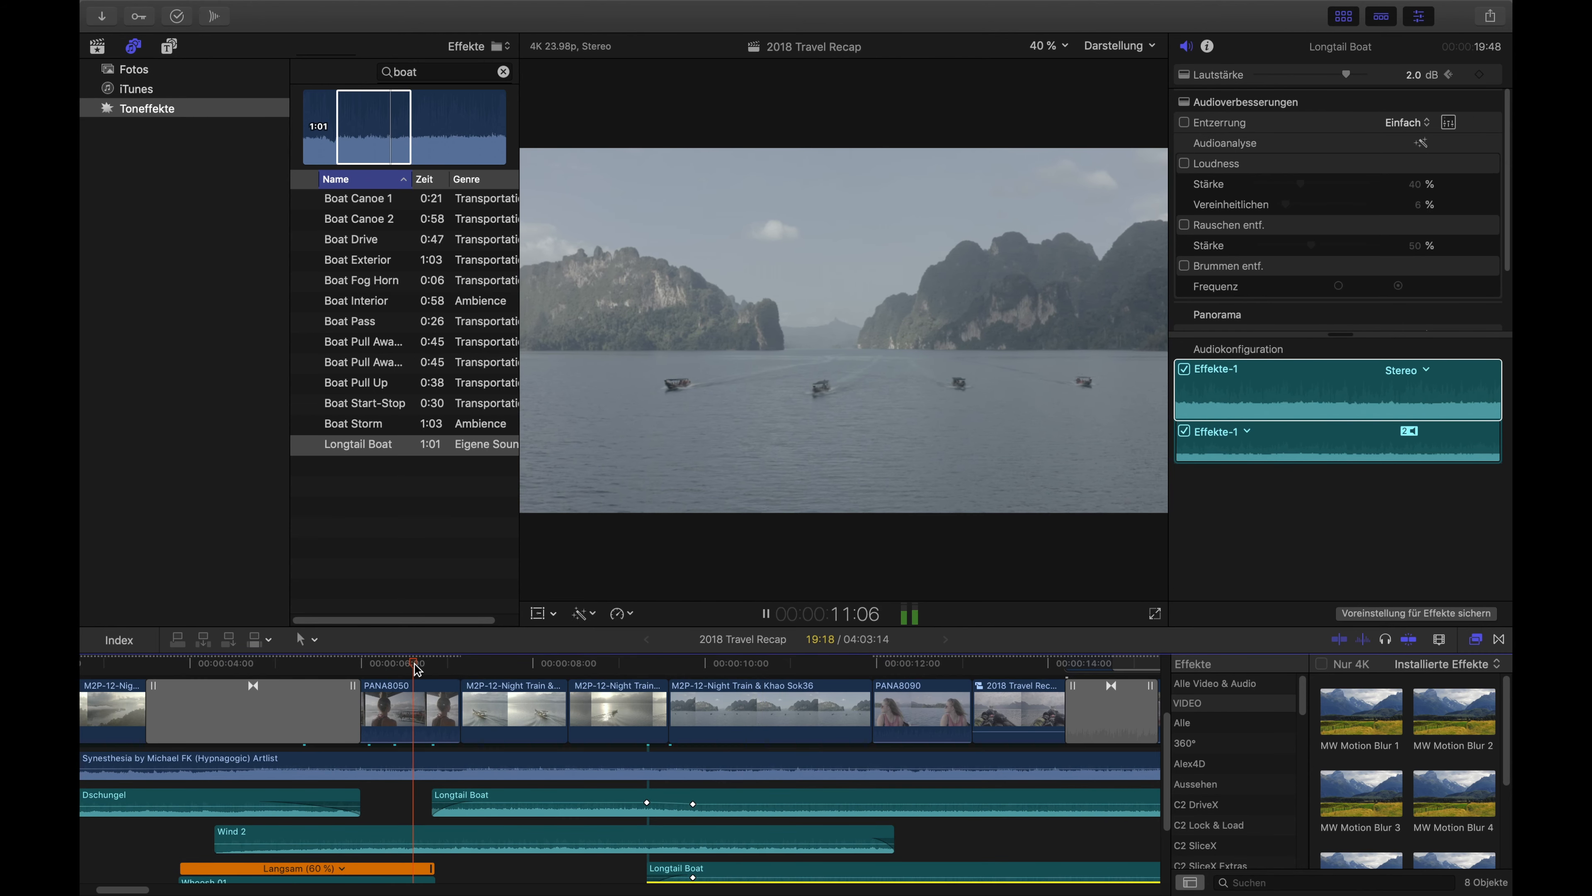
pyautogui.click(415, 663)
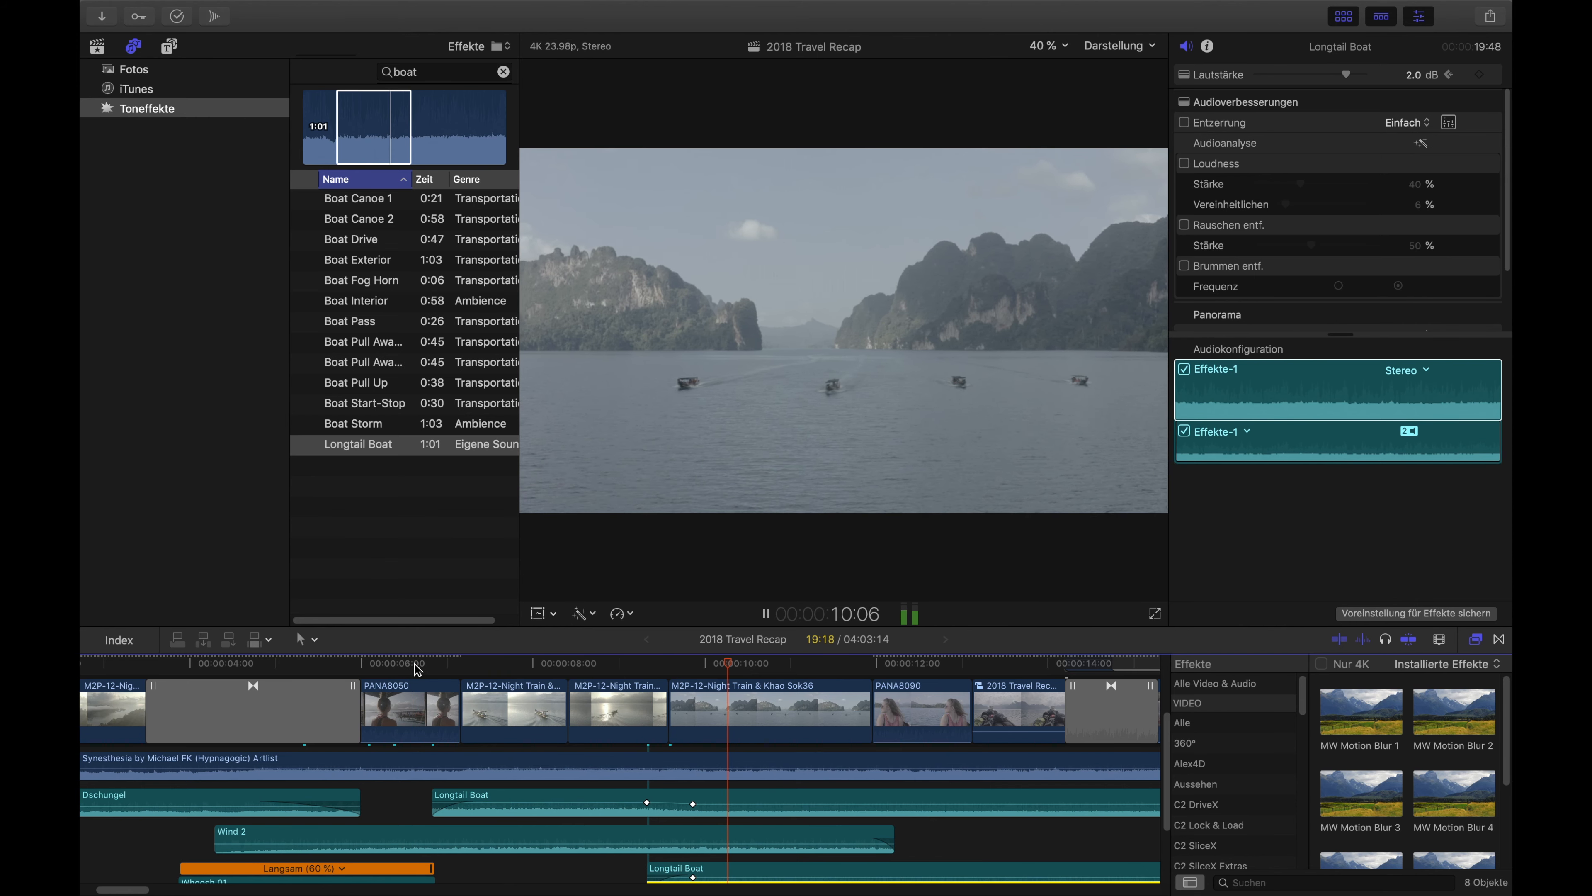
pyautogui.press('space')
# Step: Set the volume at the keyframe near 10 seconds to -5 dB on both lower Longtail Boat clips
pyautogui.scroll(-3, 717, 812)
pyautogui.click(743, 833)
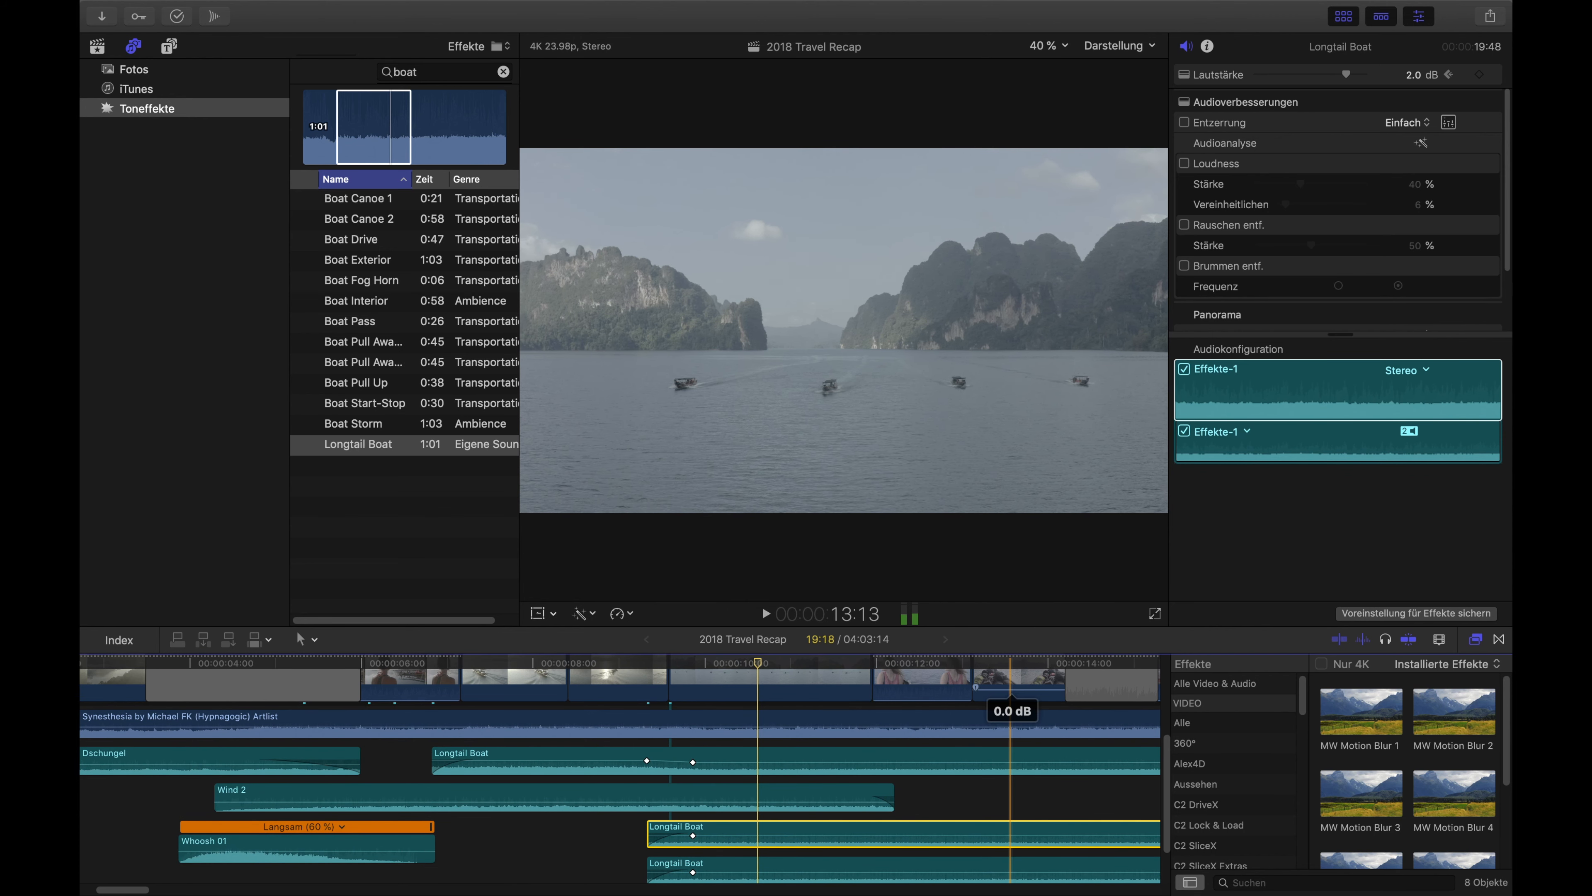
pyautogui.click(1450, 76)
pyautogui.write('-5')
pyautogui.press('Return')
pyautogui.click(746, 839)
pyautogui.click(729, 870)
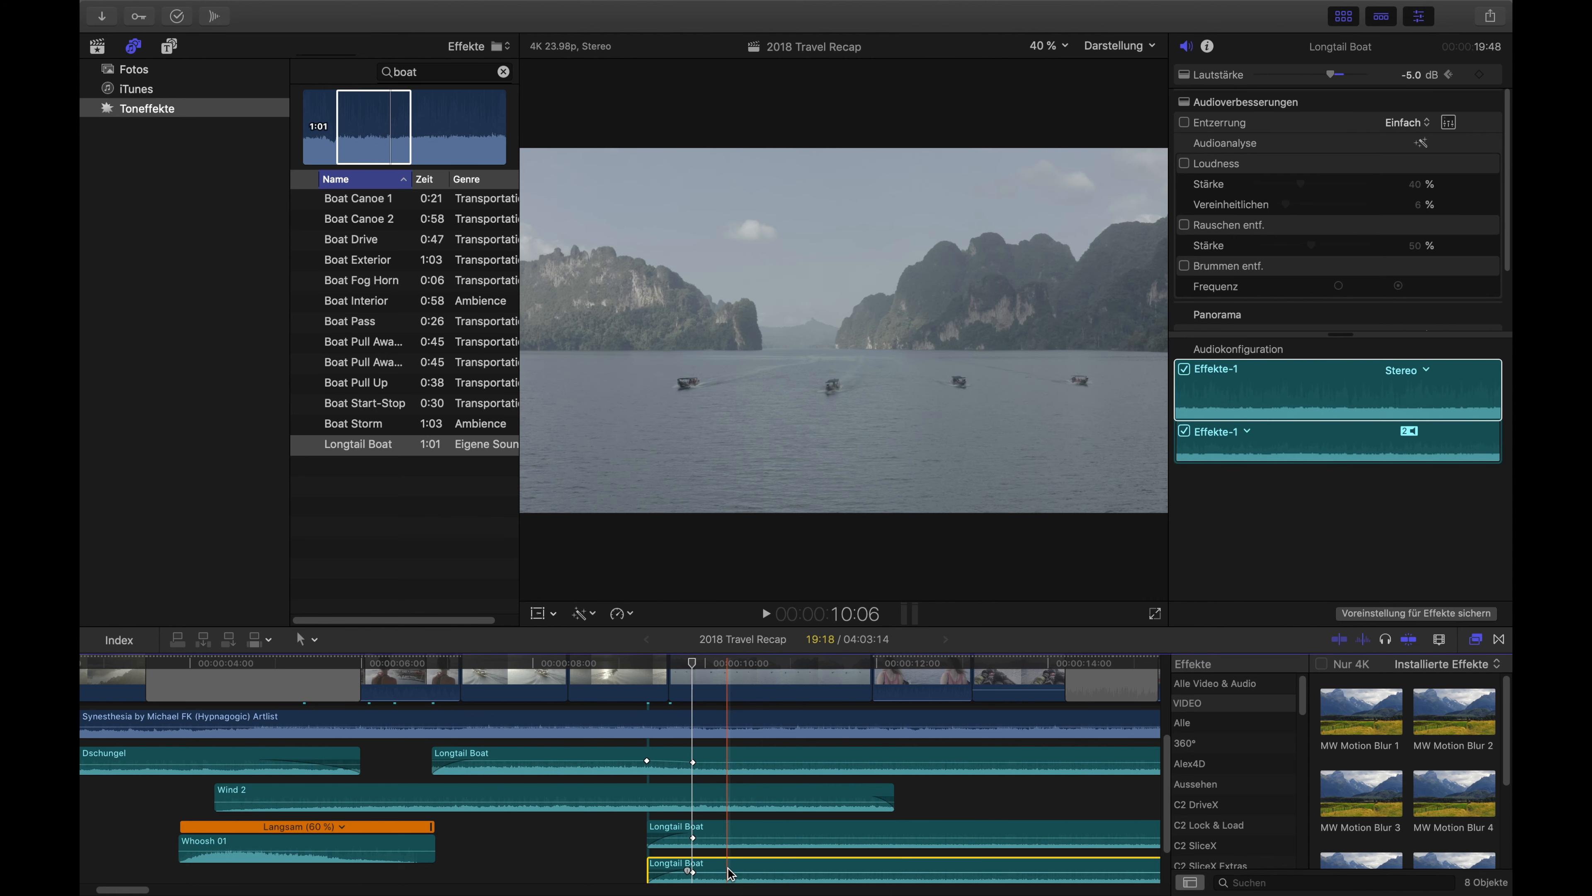
pyautogui.click(1418, 76)
pyautogui.write('-5')
pyautogui.press('Return')
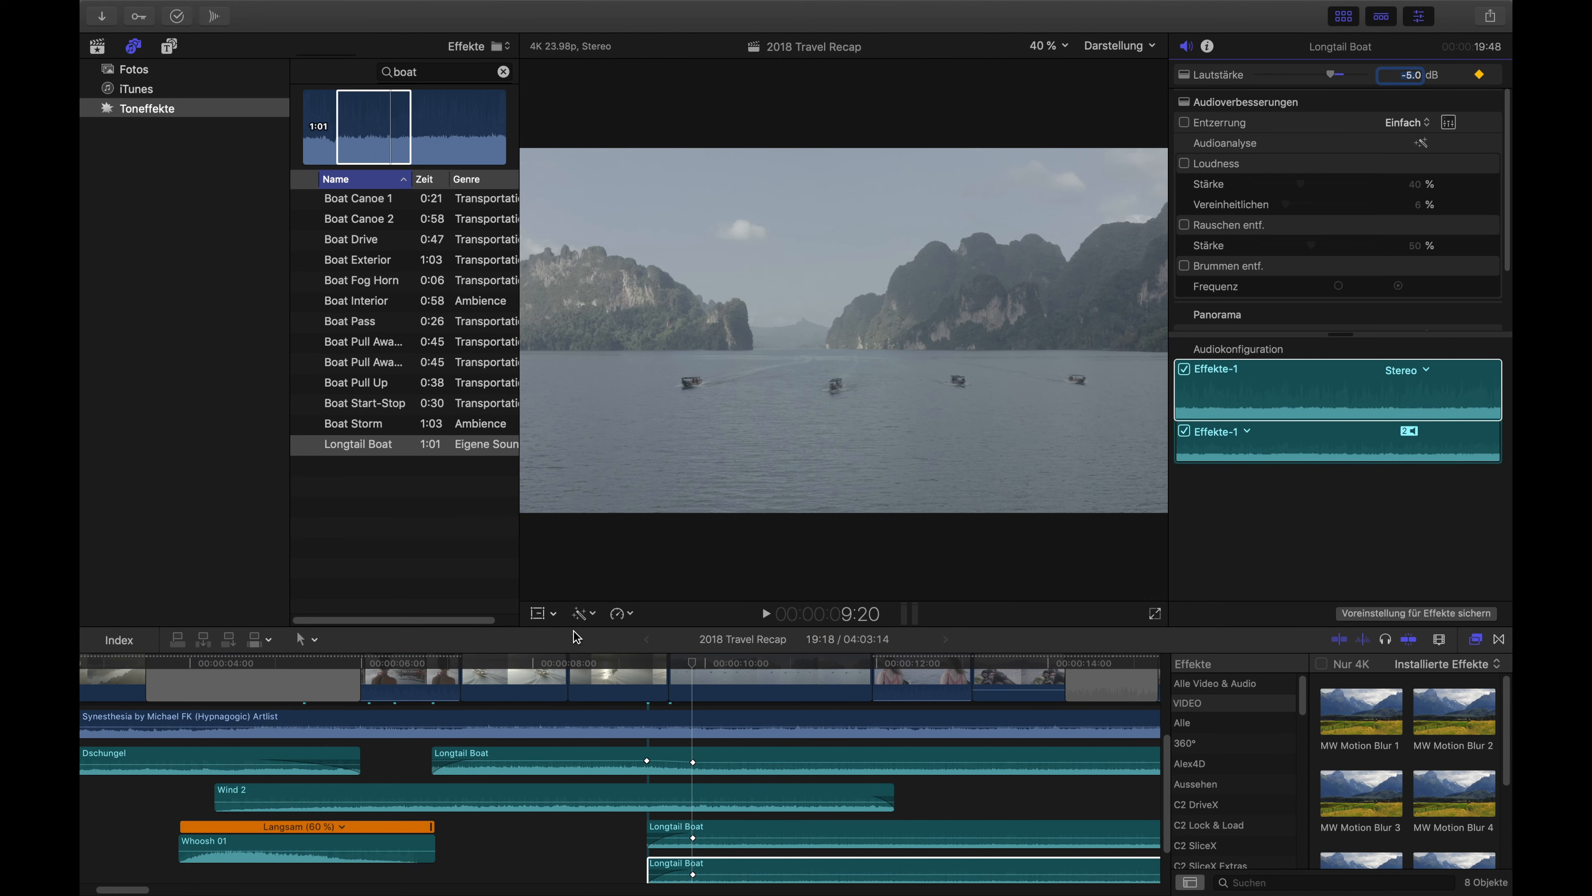
# Step: Offset the two lower Longtail Boat clips to start slightly later and out of sync with each other, and play back the result
pyautogui.press('space')
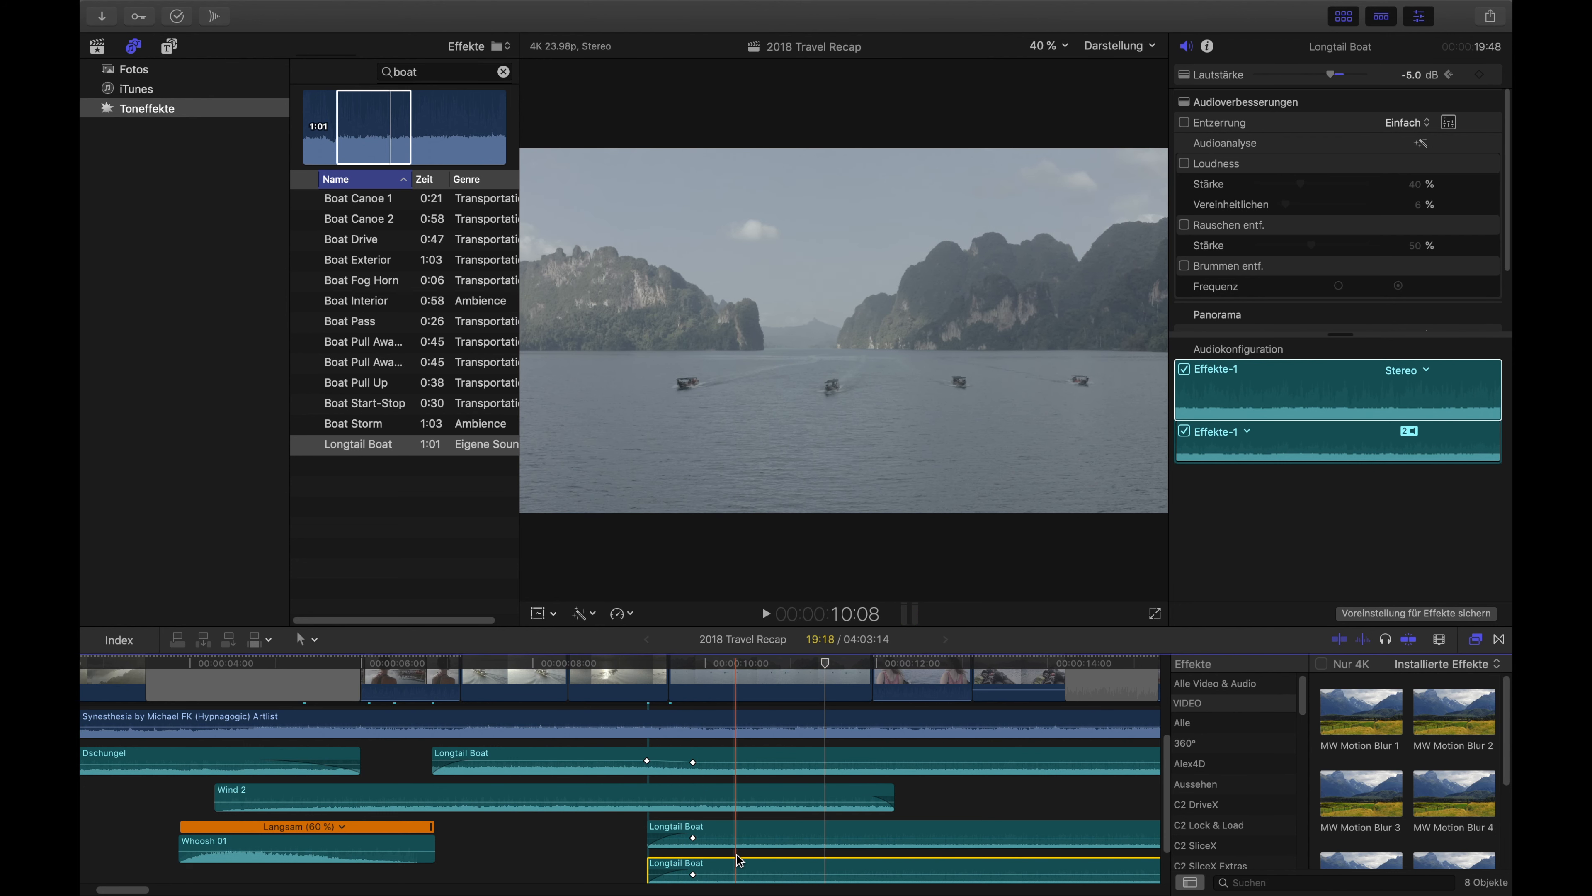
pyautogui.moveTo(740, 868); pyautogui.dragTo(738, 810)
pyautogui.click(733, 815)
pyautogui.click(622, 662)
pyautogui.press('space')
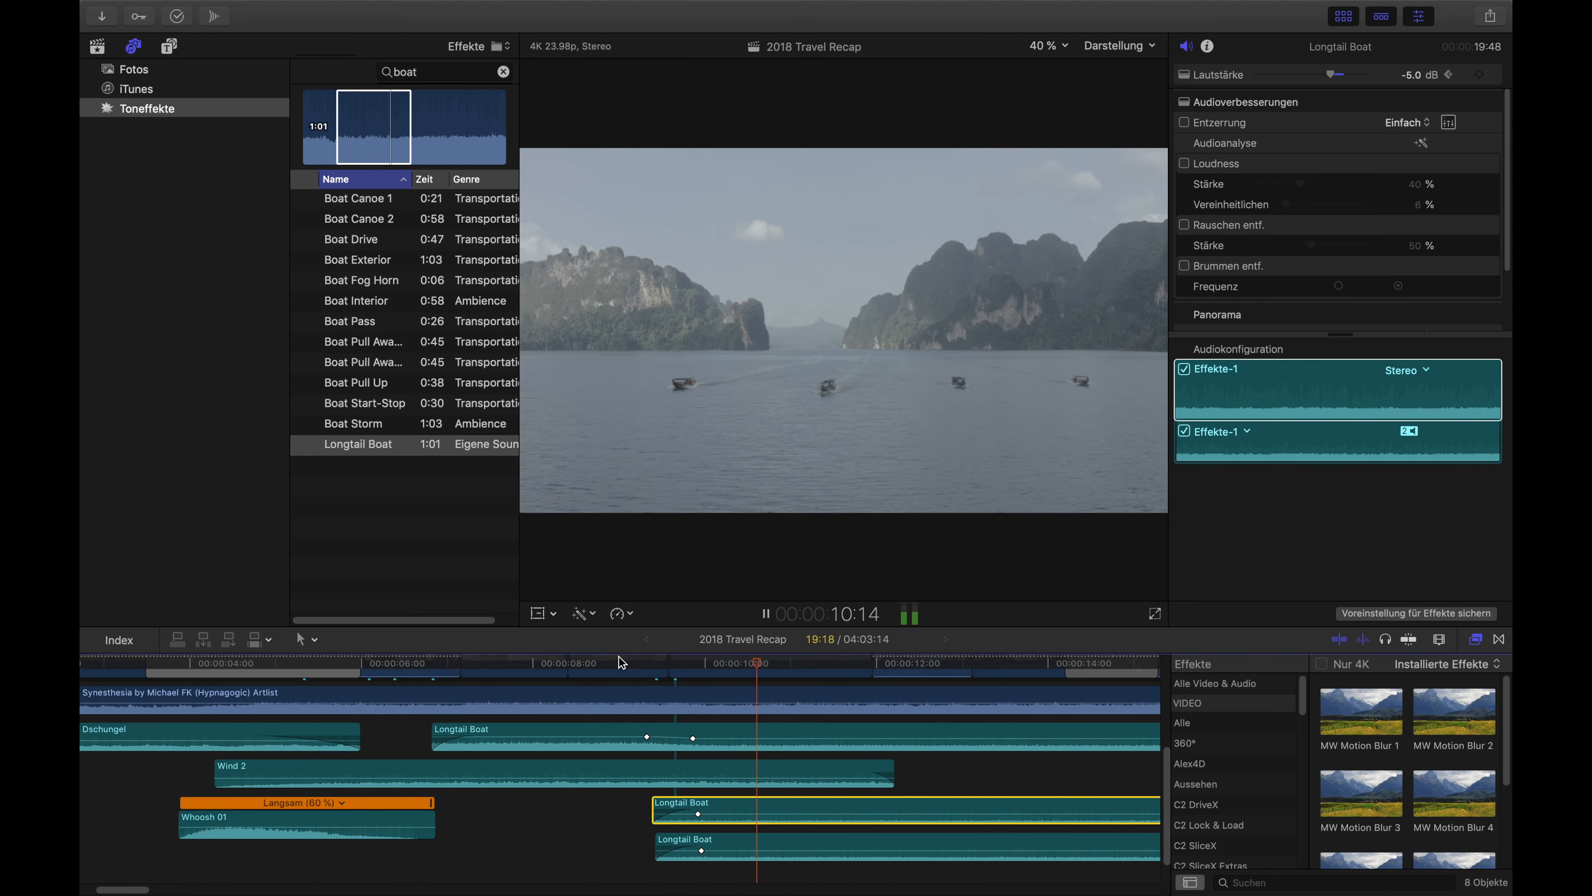
pyautogui.hscroll(4, 592, 754)
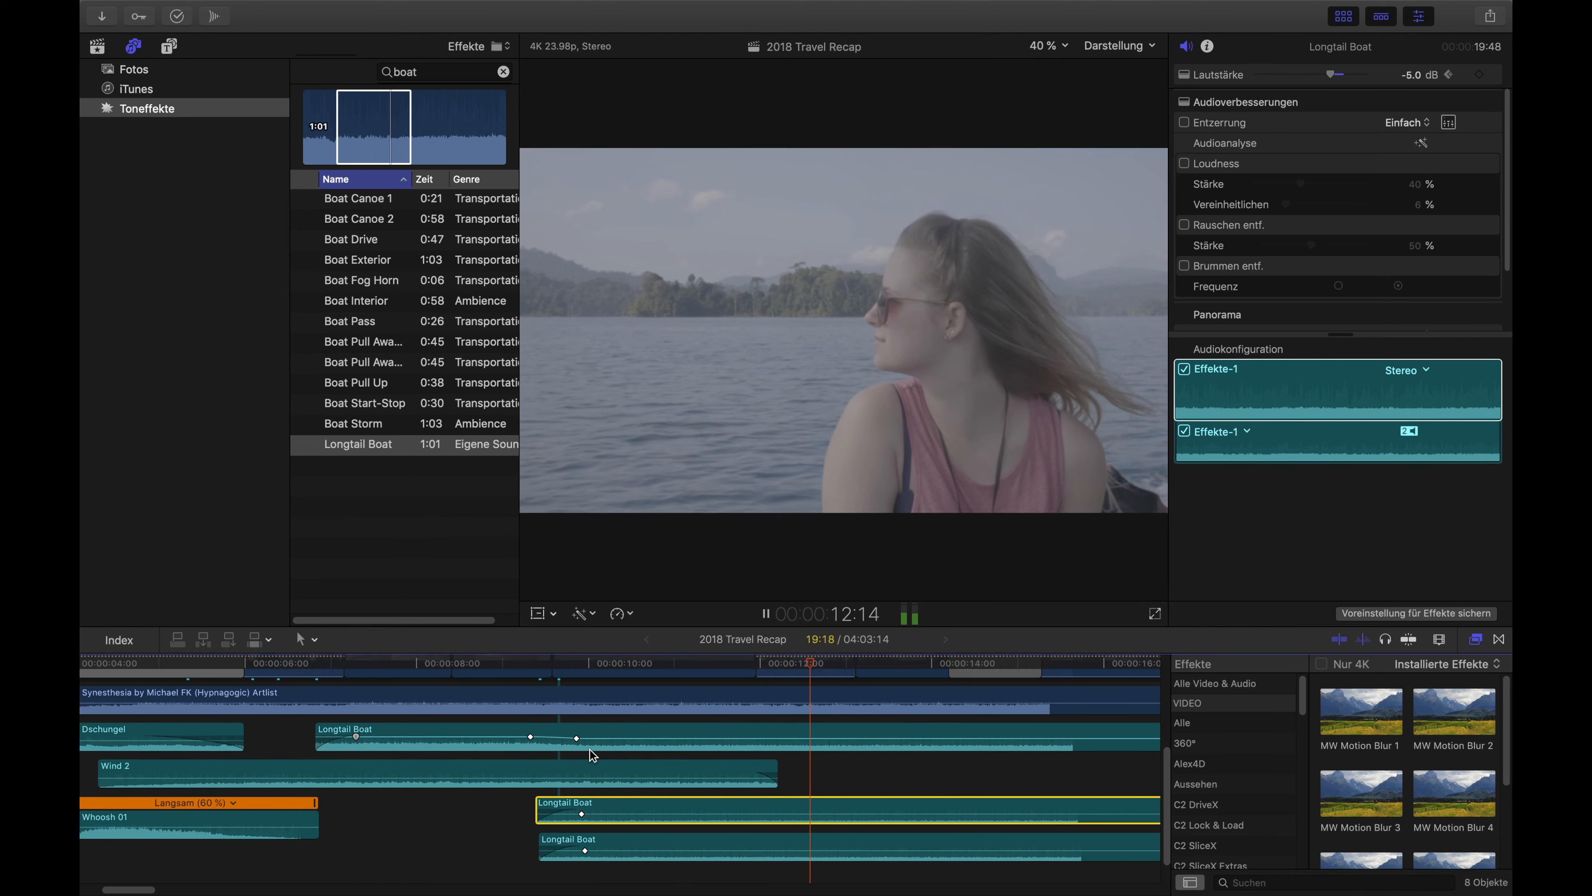
pyautogui.scroll(1, 593, 755)
pyautogui.press('space')
# Step: Trim the ends of the two lower Longtail Boat clips to about 12:05
pyautogui.moveTo(838, 664); pyautogui.dragTo(780, 657)
pyautogui.hotkey('alt', ']')
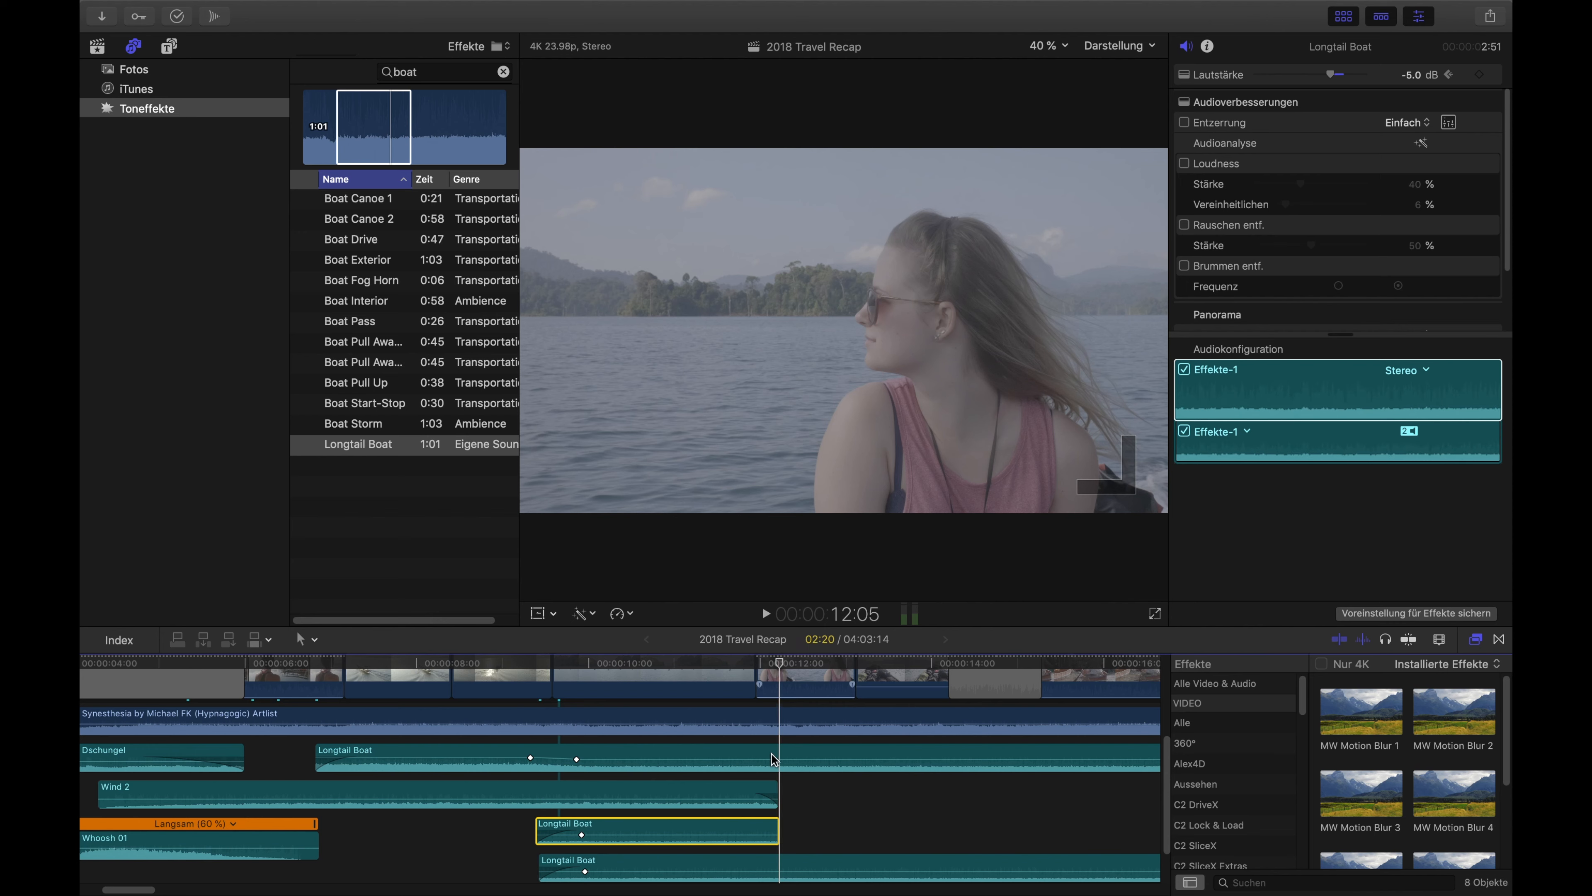
pyautogui.click(784, 860)
pyautogui.hotkey('alt', ']')
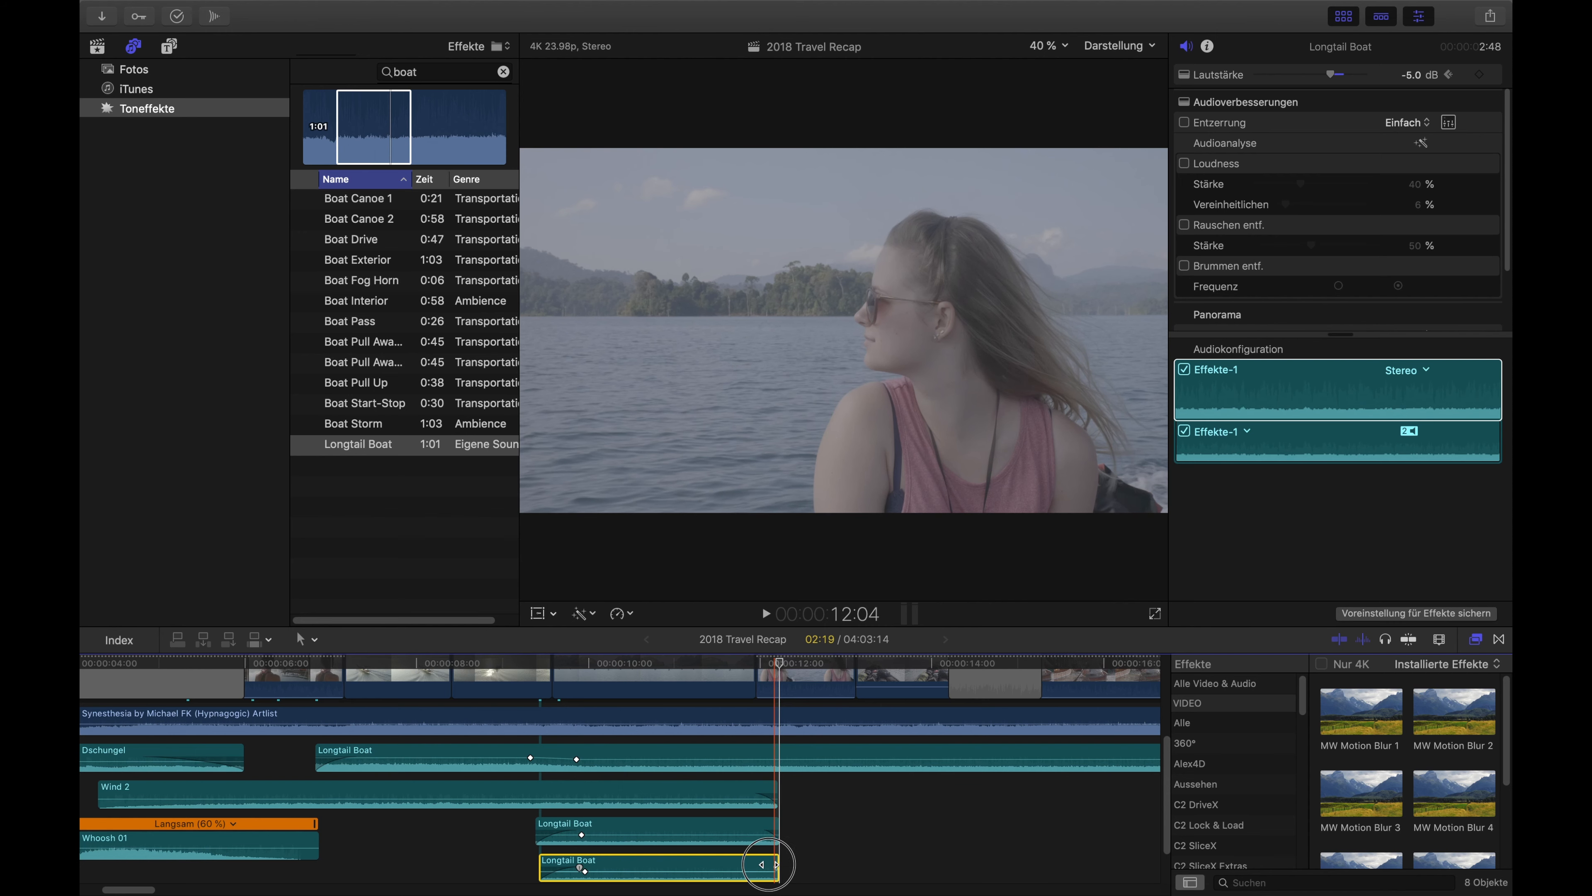
# Step: Raise the upper Longtail Boat clip's volume to 7 dB over a range of about 3 seconds starting at the PANA8090 shot
pyautogui.scroll(2, 762, 867)
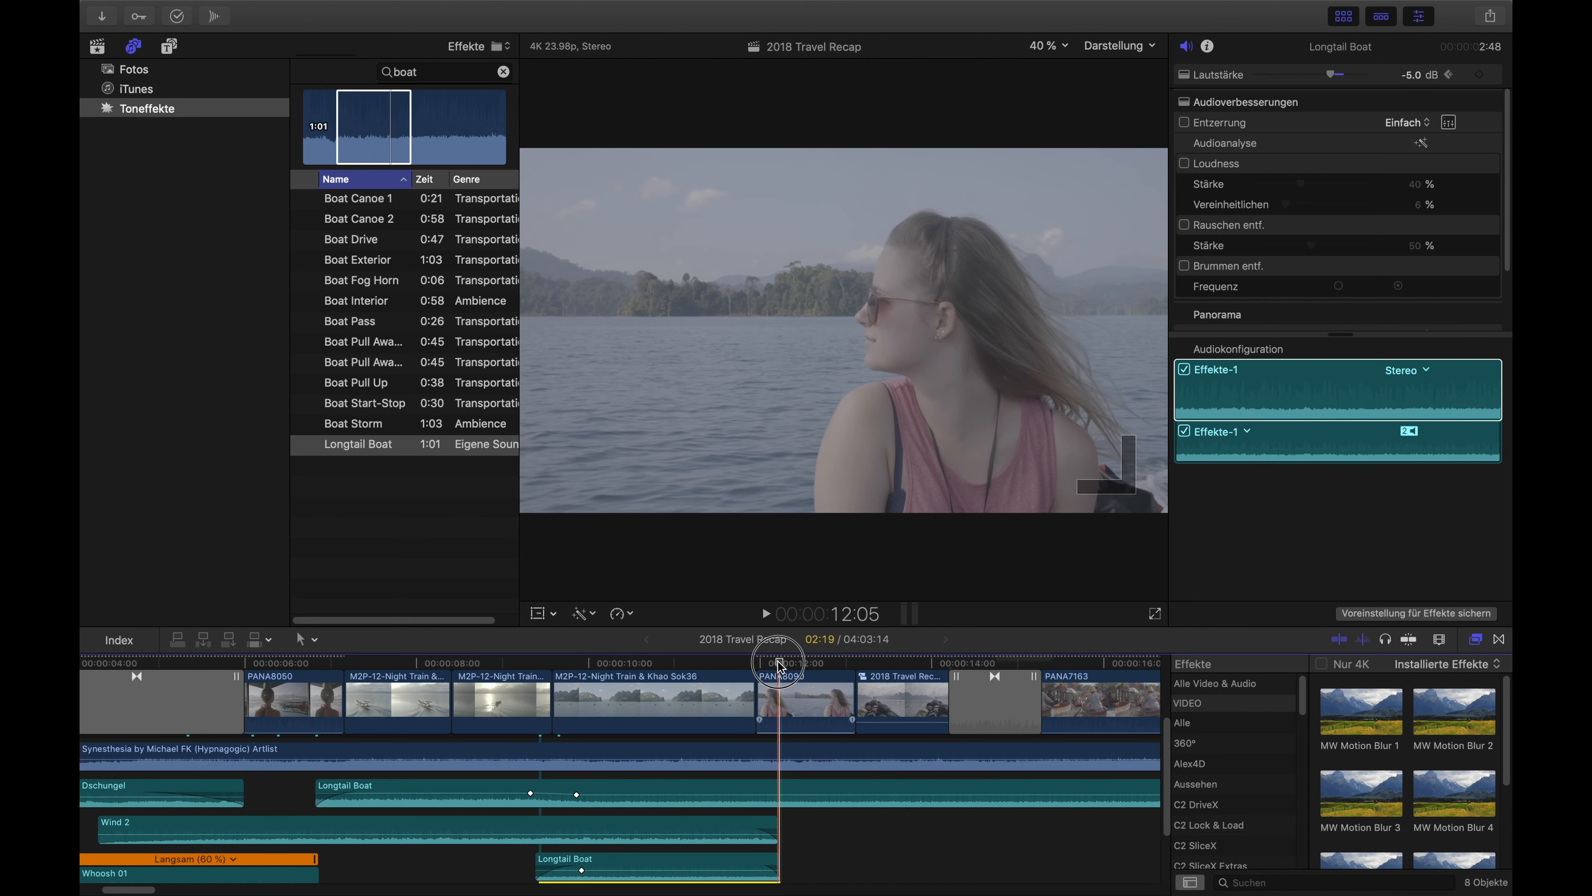
pyautogui.click(783, 789)
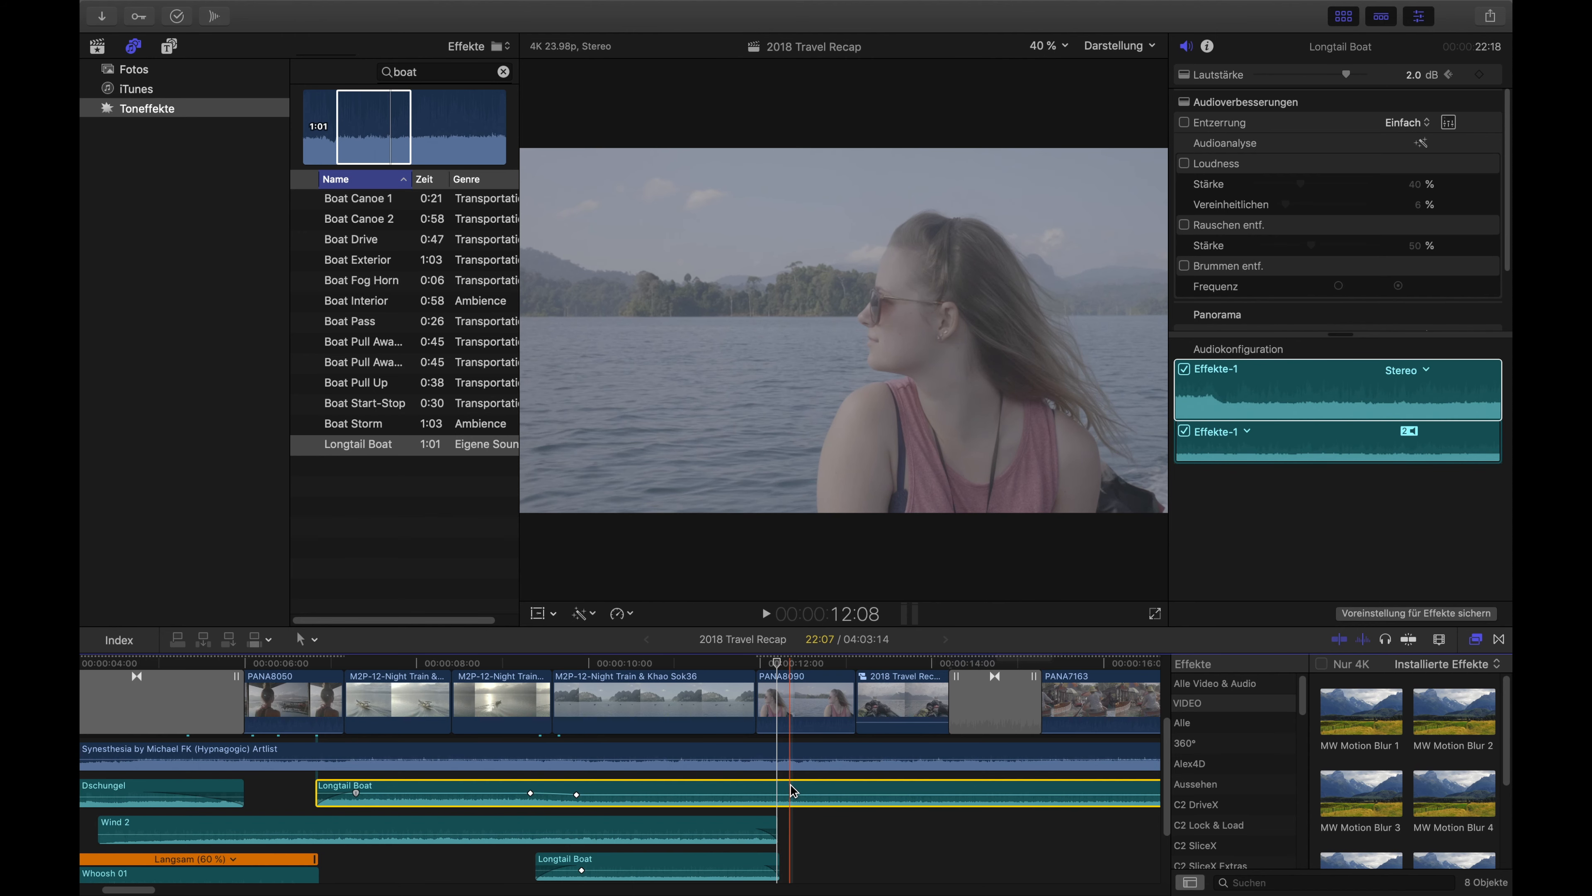
pyautogui.press('r')
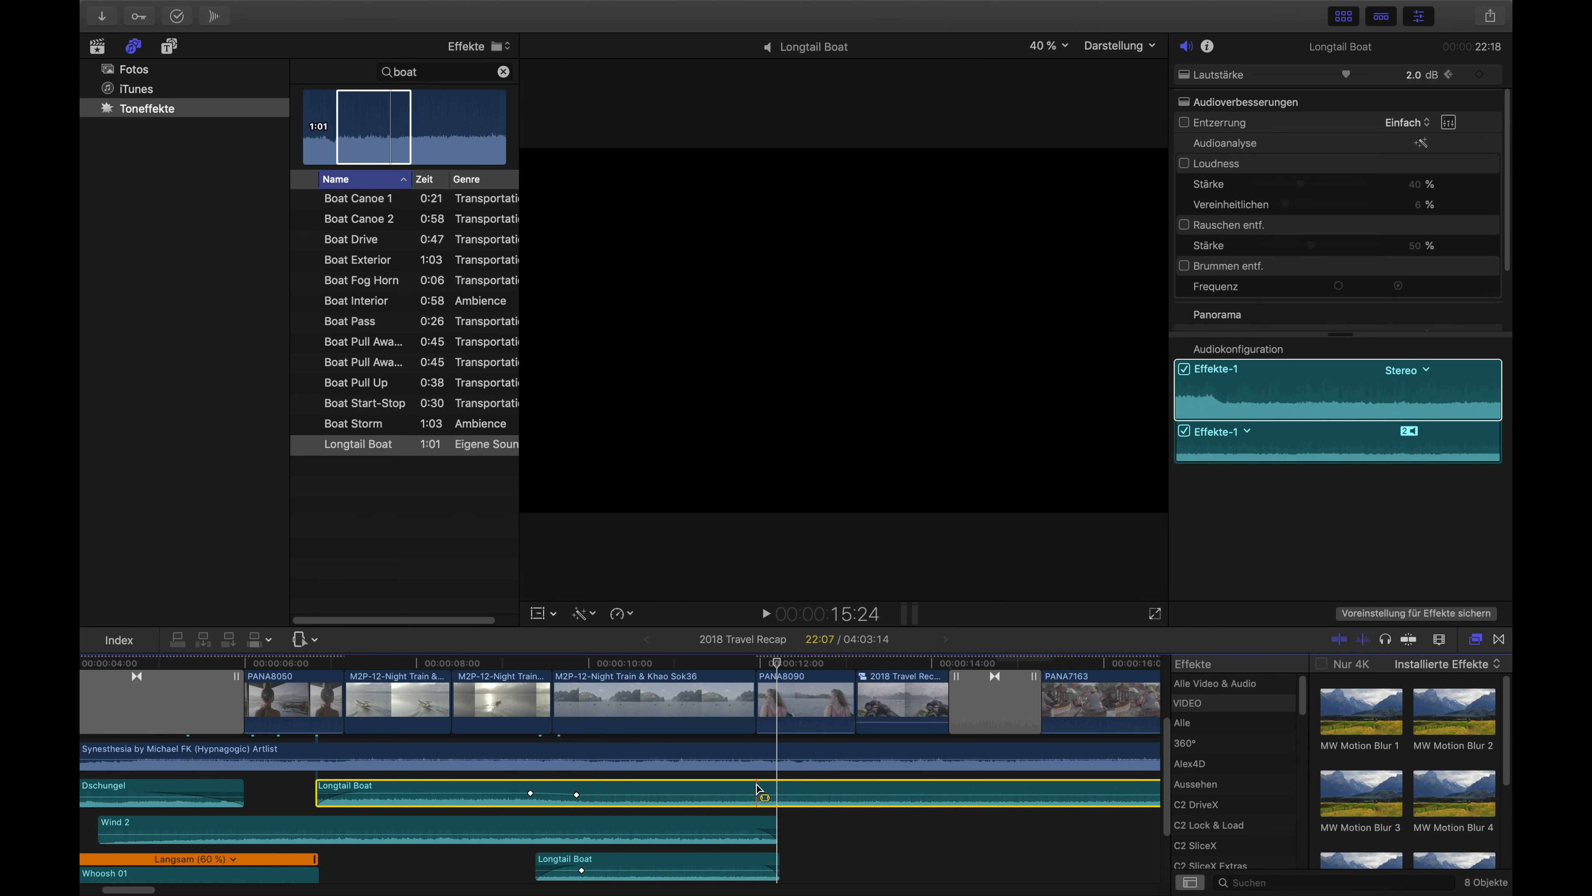
pyautogui.moveTo(755, 789); pyautogui.dragTo(769, 790)
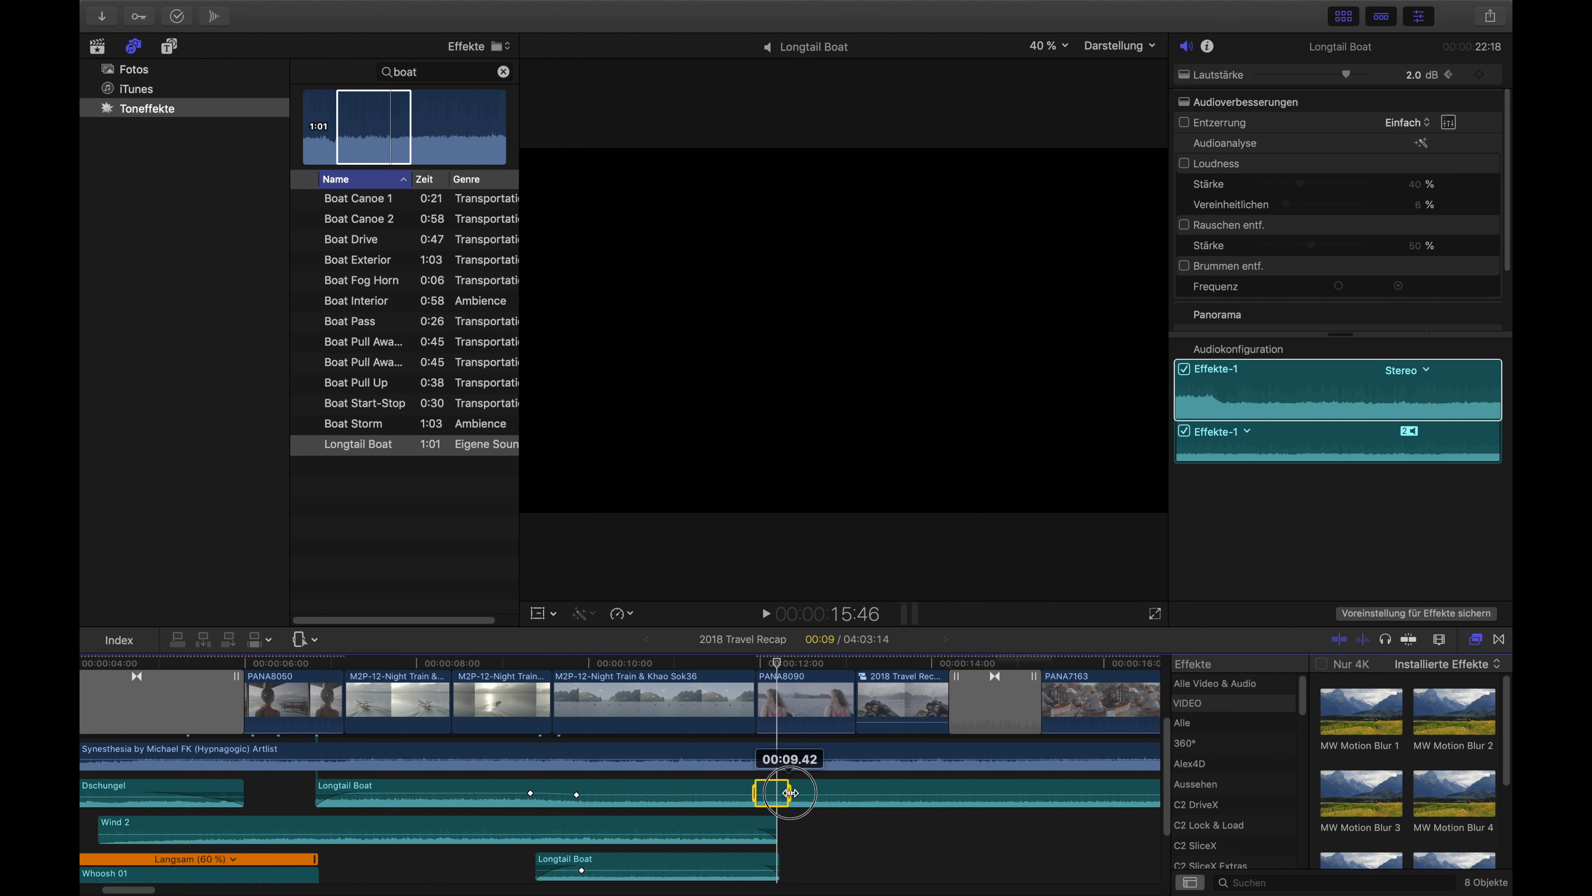
pyautogui.moveTo(837, 792); pyautogui.dragTo(1018, 784)
pyautogui.click(894, 796)
pyautogui.moveTo(893, 794); pyautogui.dragTo(894, 794)
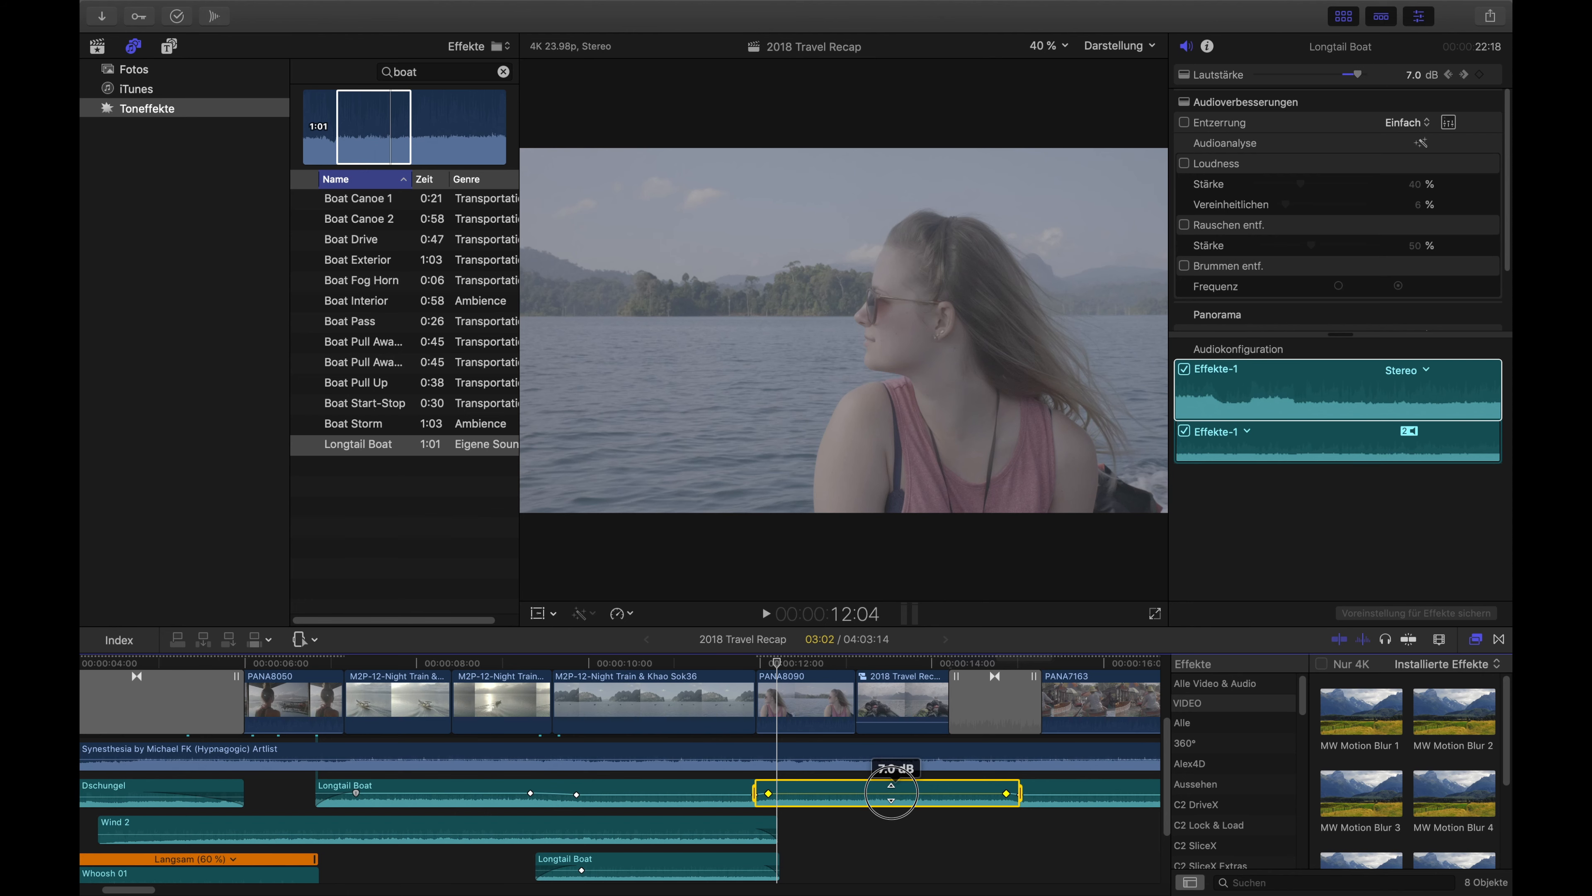
# Step: Spread the volume keyframes at both ends of the raised Longtail Boat range to make the volume ramps longer
pyautogui.press('a')
pyautogui.click(790, 836)
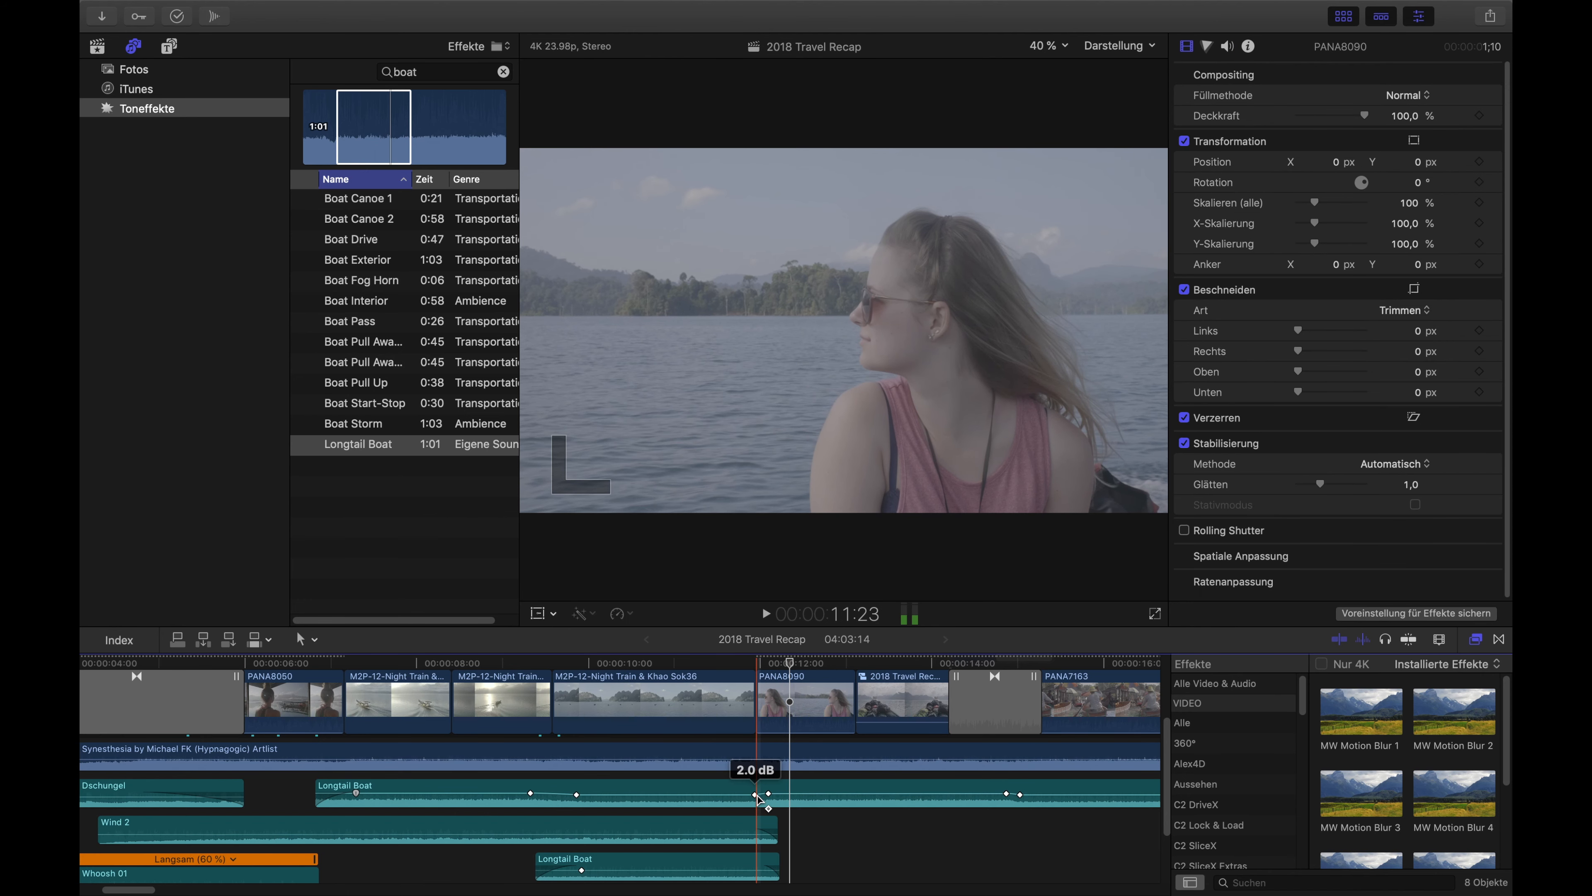
pyautogui.click(755, 795)
pyautogui.moveTo(741, 796)
pyautogui.mouseDown()
pyautogui.moveTo(774, 795)
pyautogui.moveTo(736, 794)
pyautogui.mouseUp()
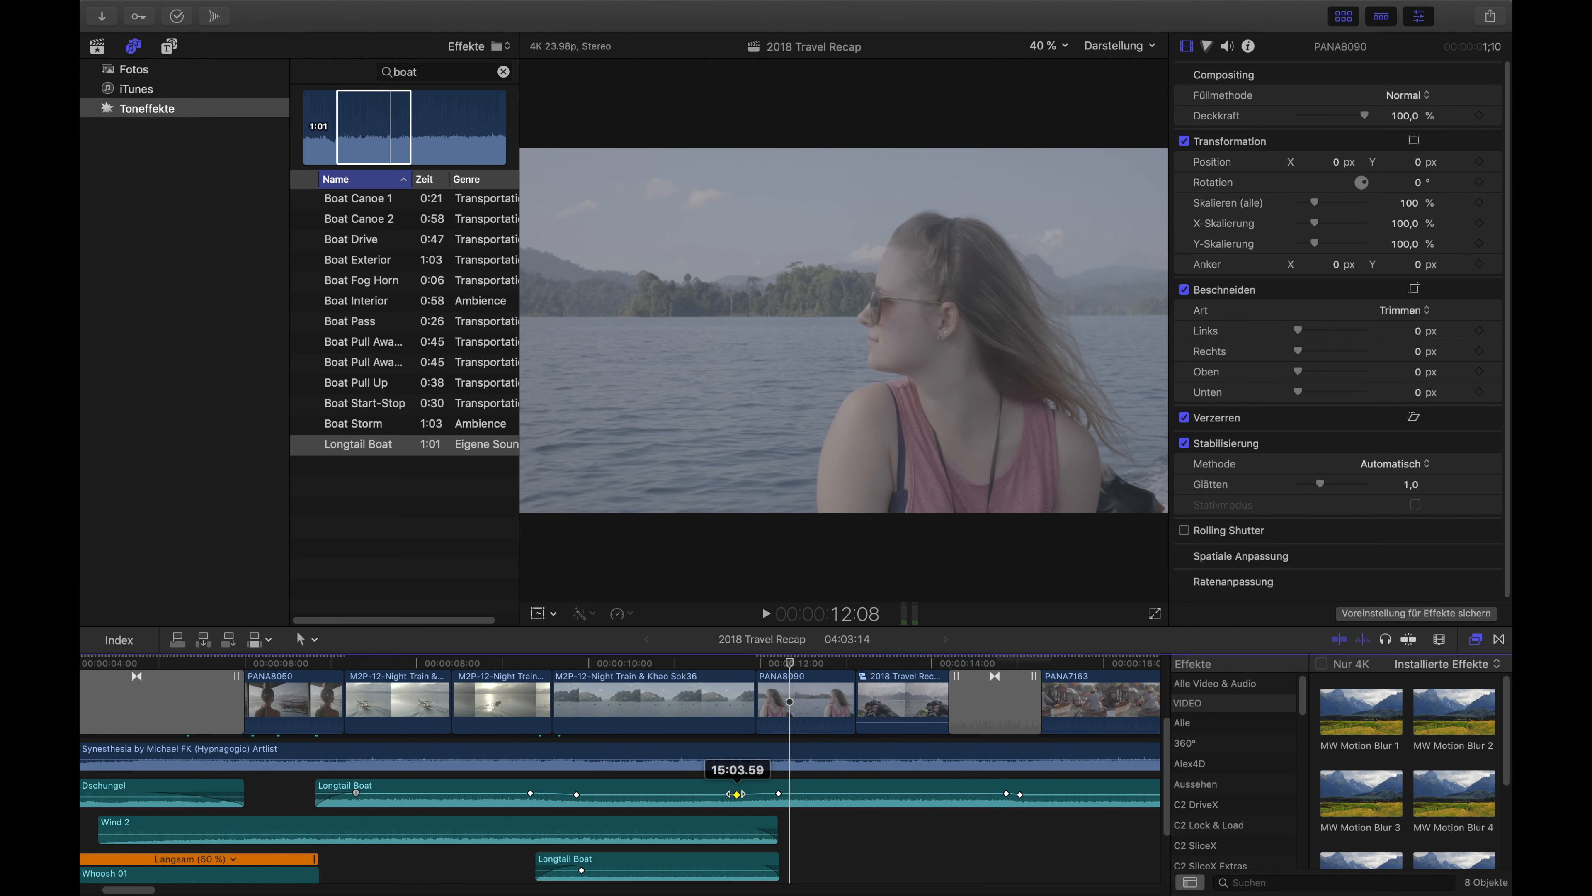
pyautogui.moveTo(1020, 794); pyautogui.dragTo(1029, 795)
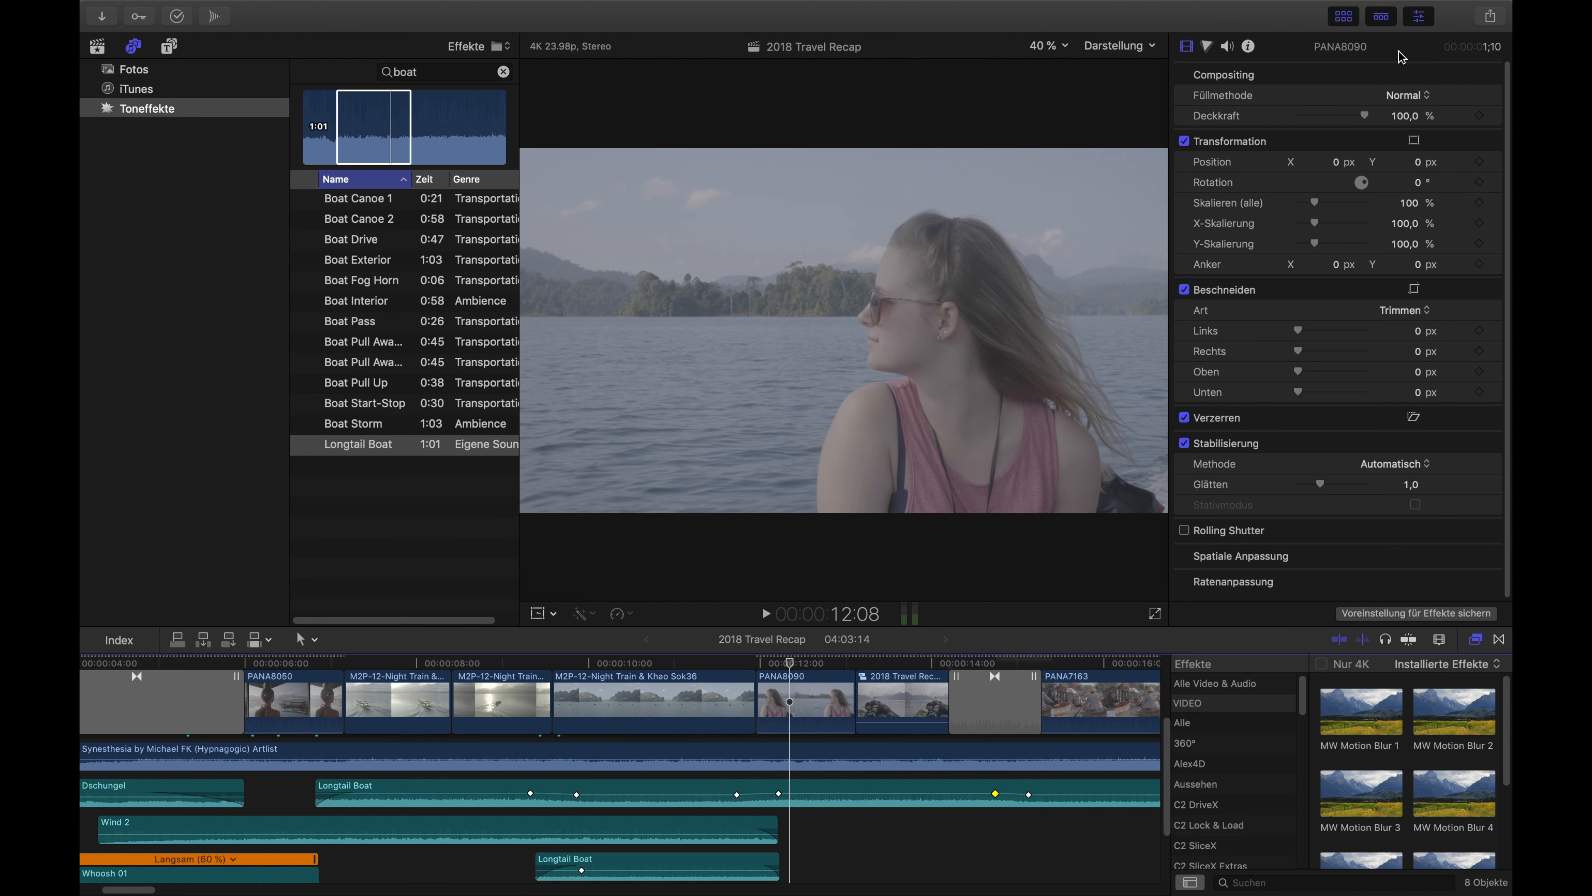
# Step: Set the two inner keyframes of the raised Longtail Boat range to 8 dB and play back the section
pyautogui.click(826, 791)
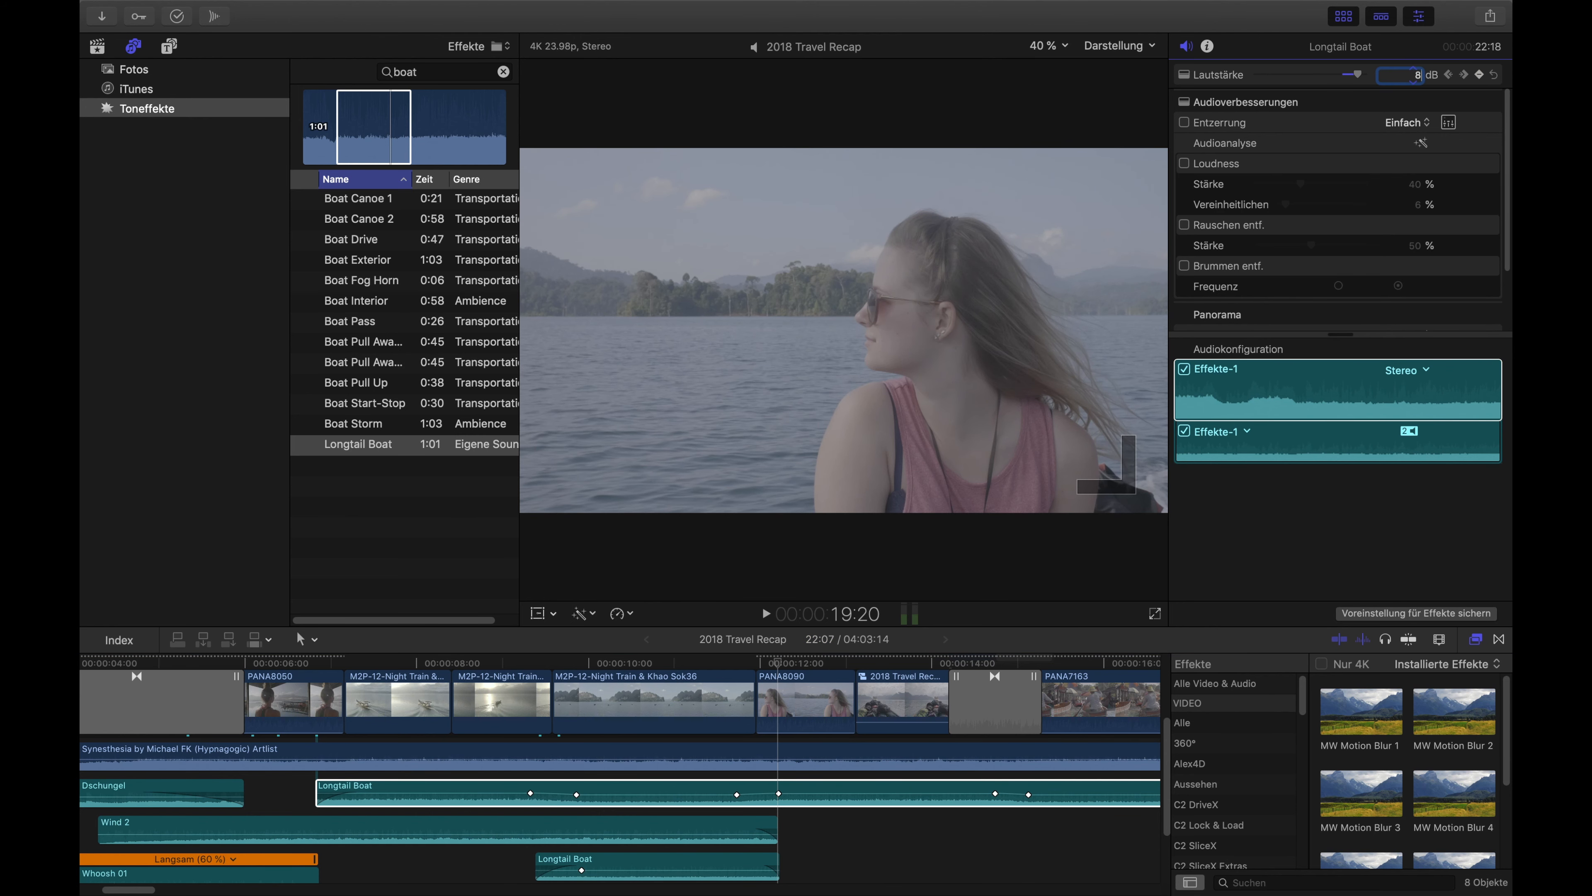
pyautogui.click(1403, 80)
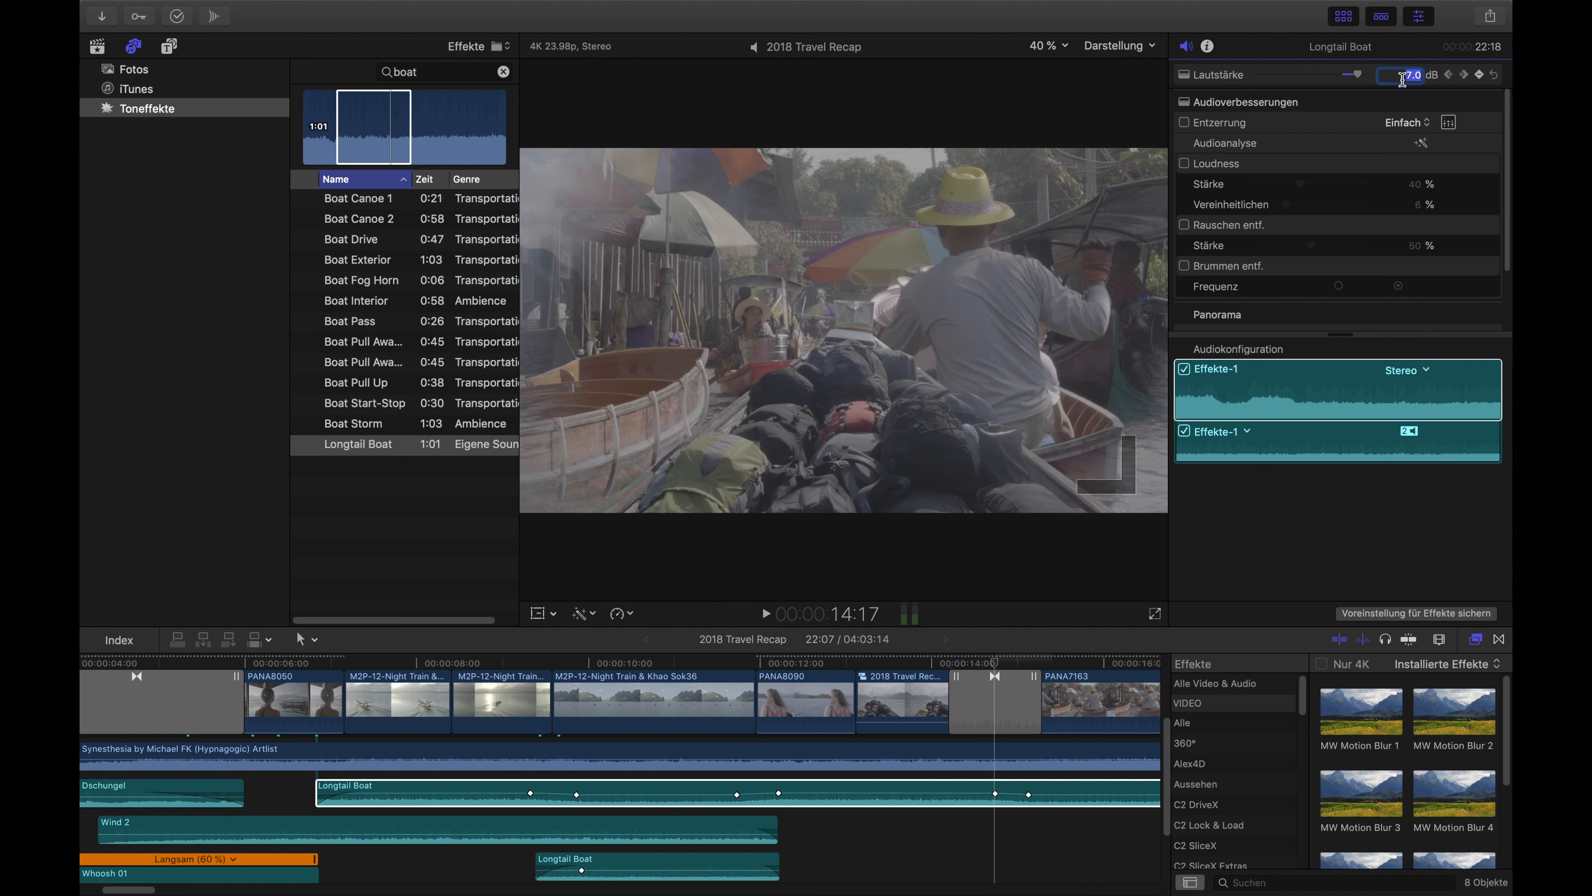
pyautogui.press('Return')
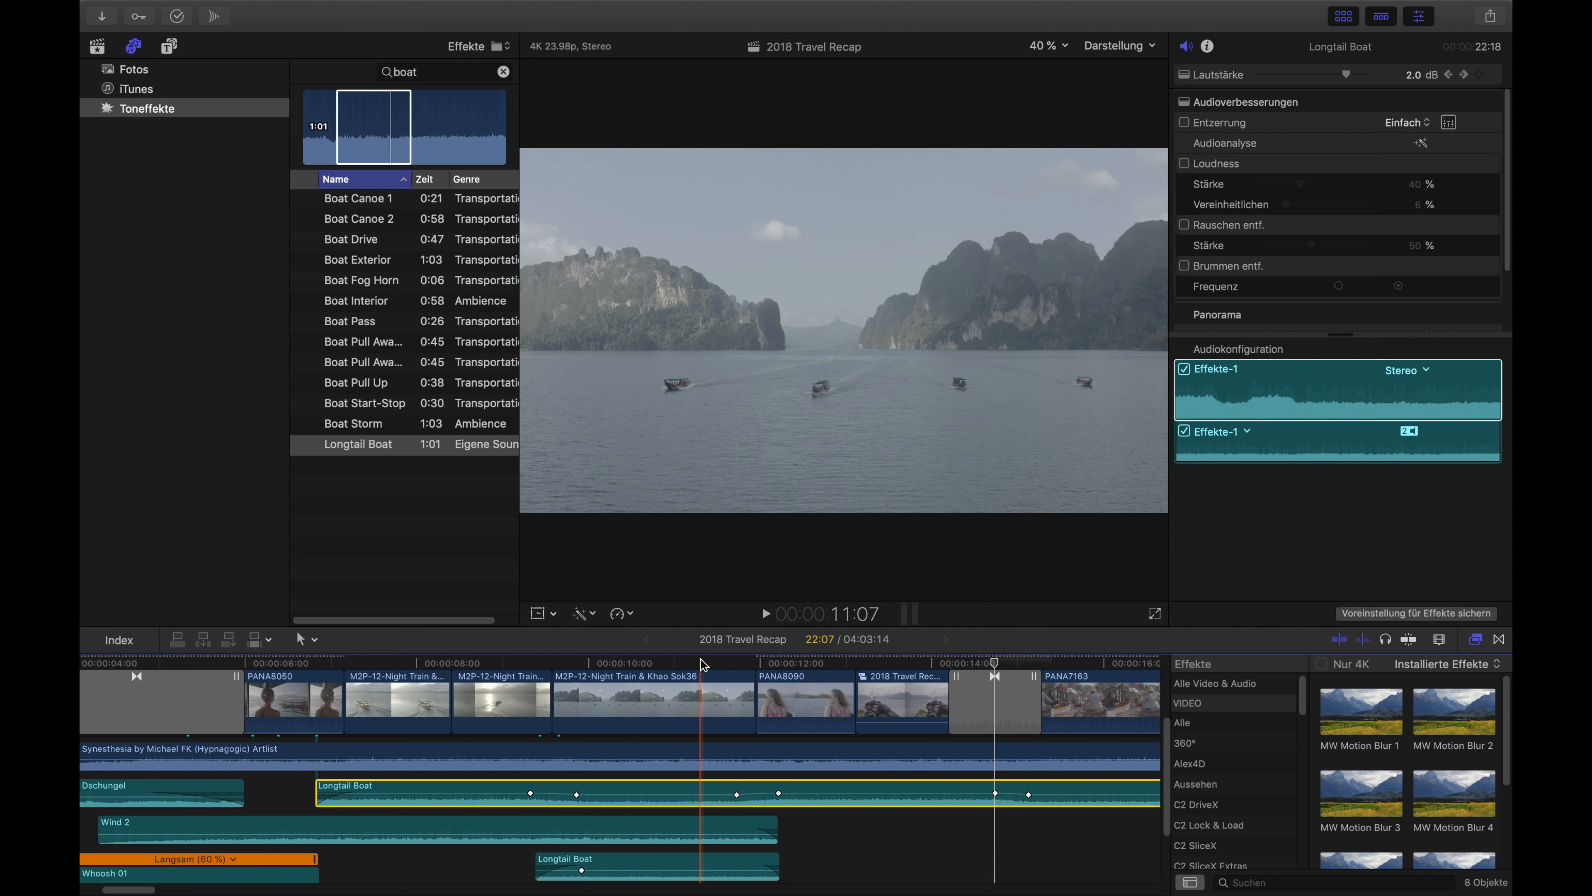
pyautogui.hscroll(4, 701, 664)
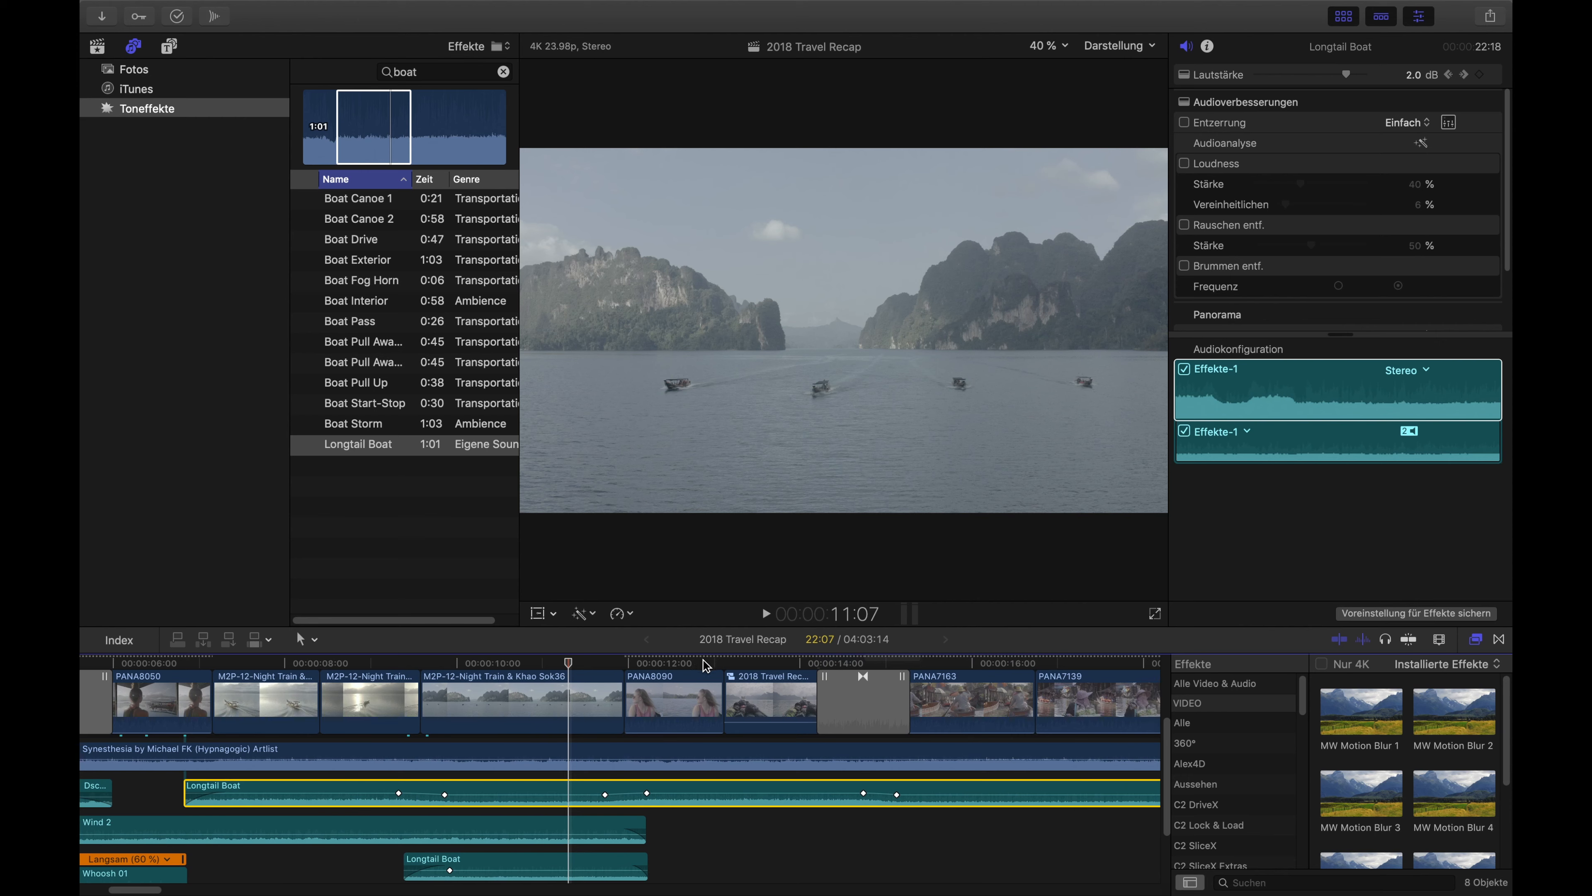
pyautogui.press('space')
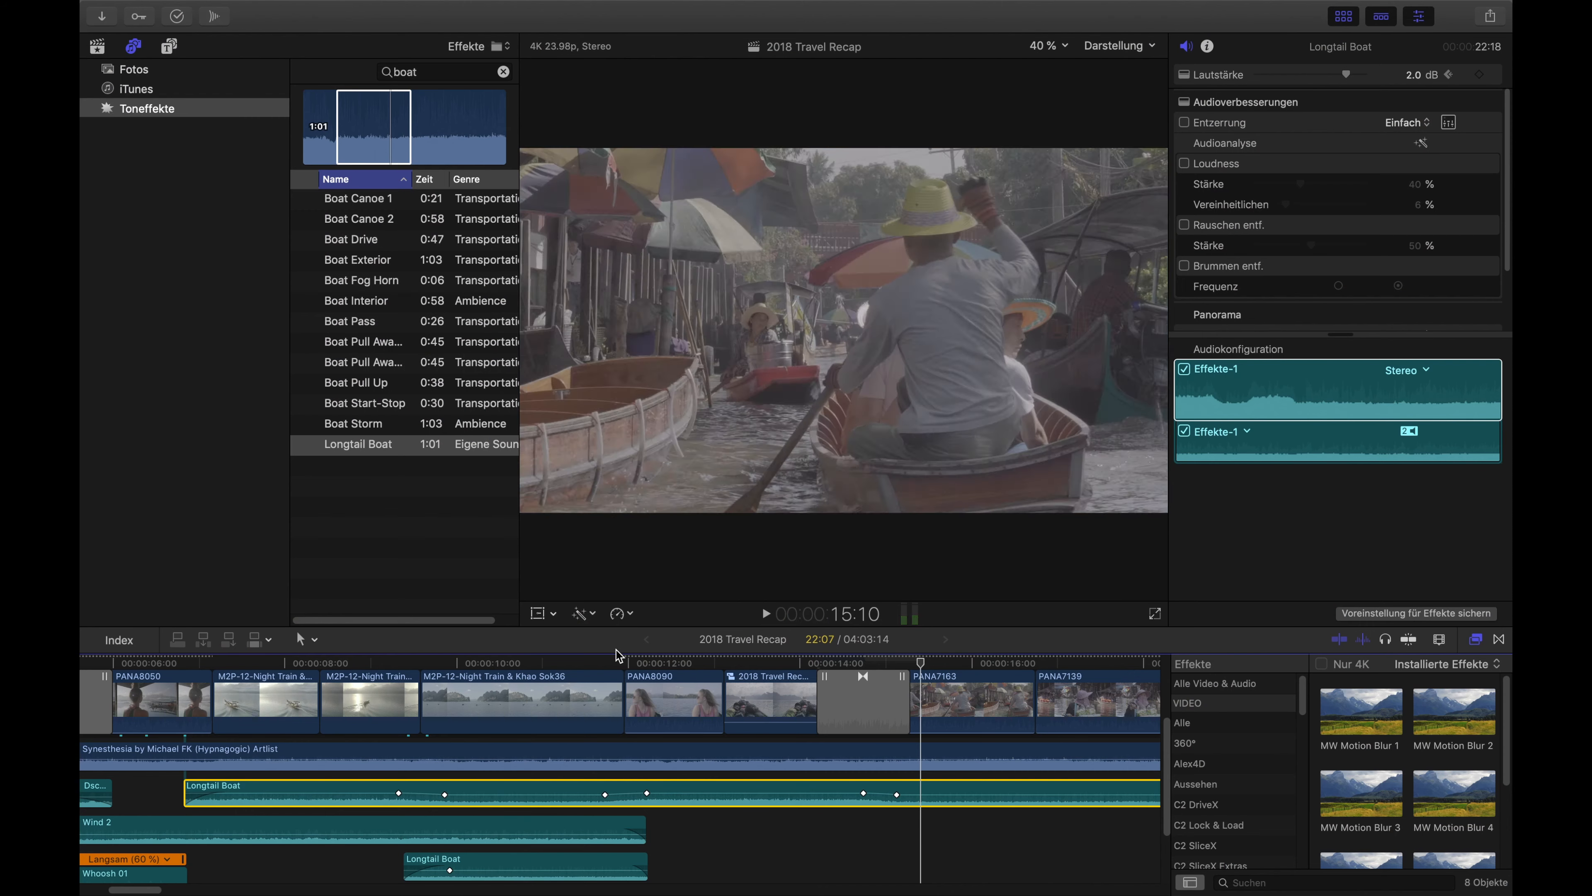
pyautogui.click(605, 663)
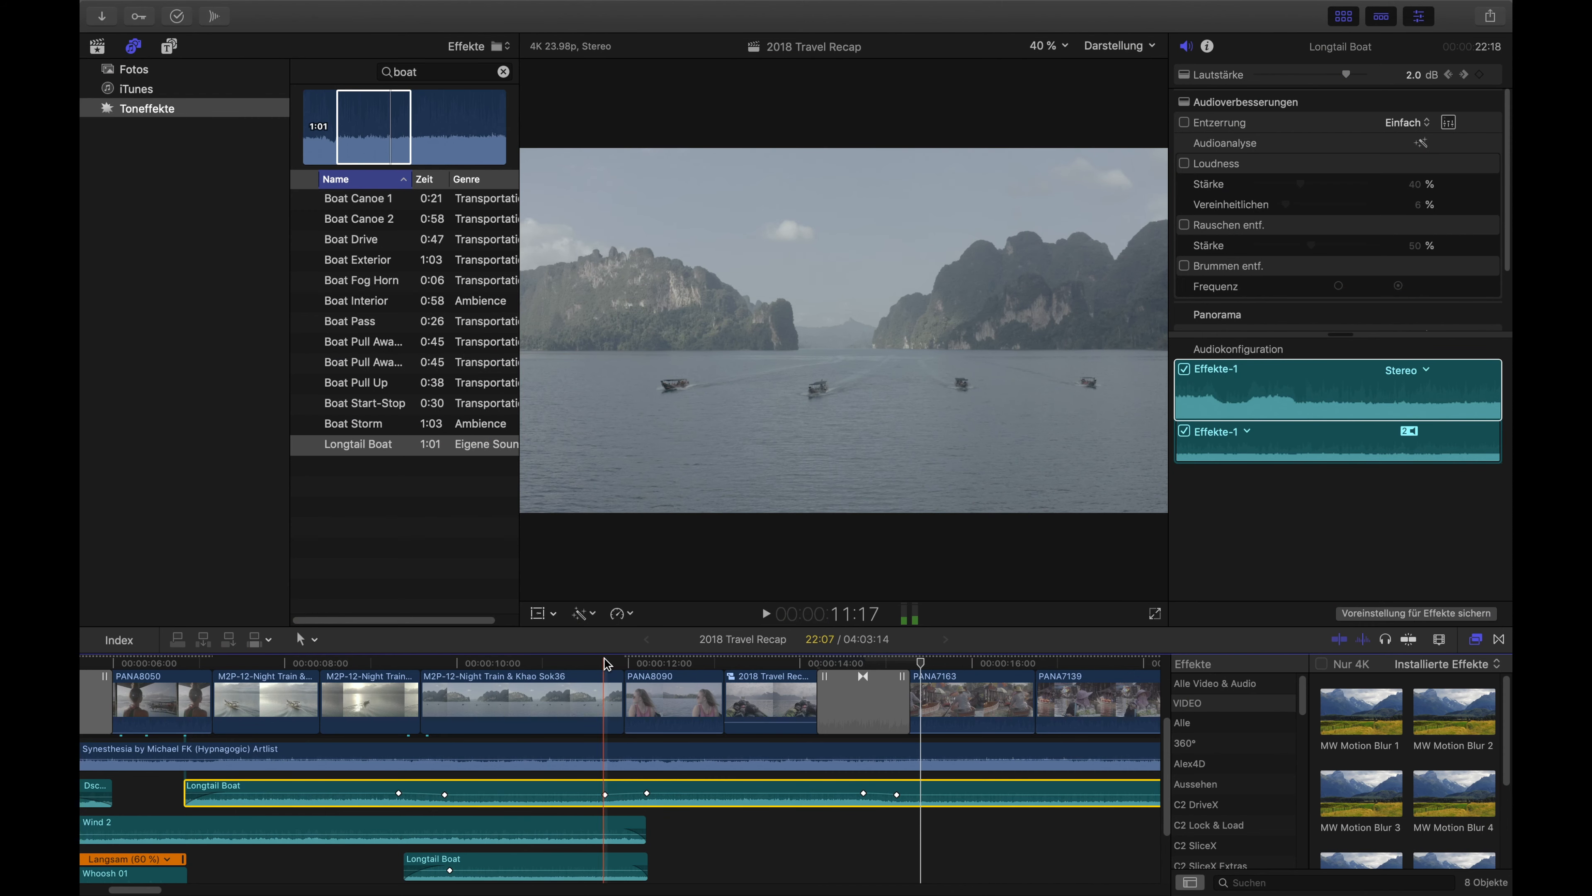
# Step: Trim the end of the upper Longtail Boat clip to about 16:23, where the PANA7139 shot begins
pyautogui.hscroll(5, 605, 663)
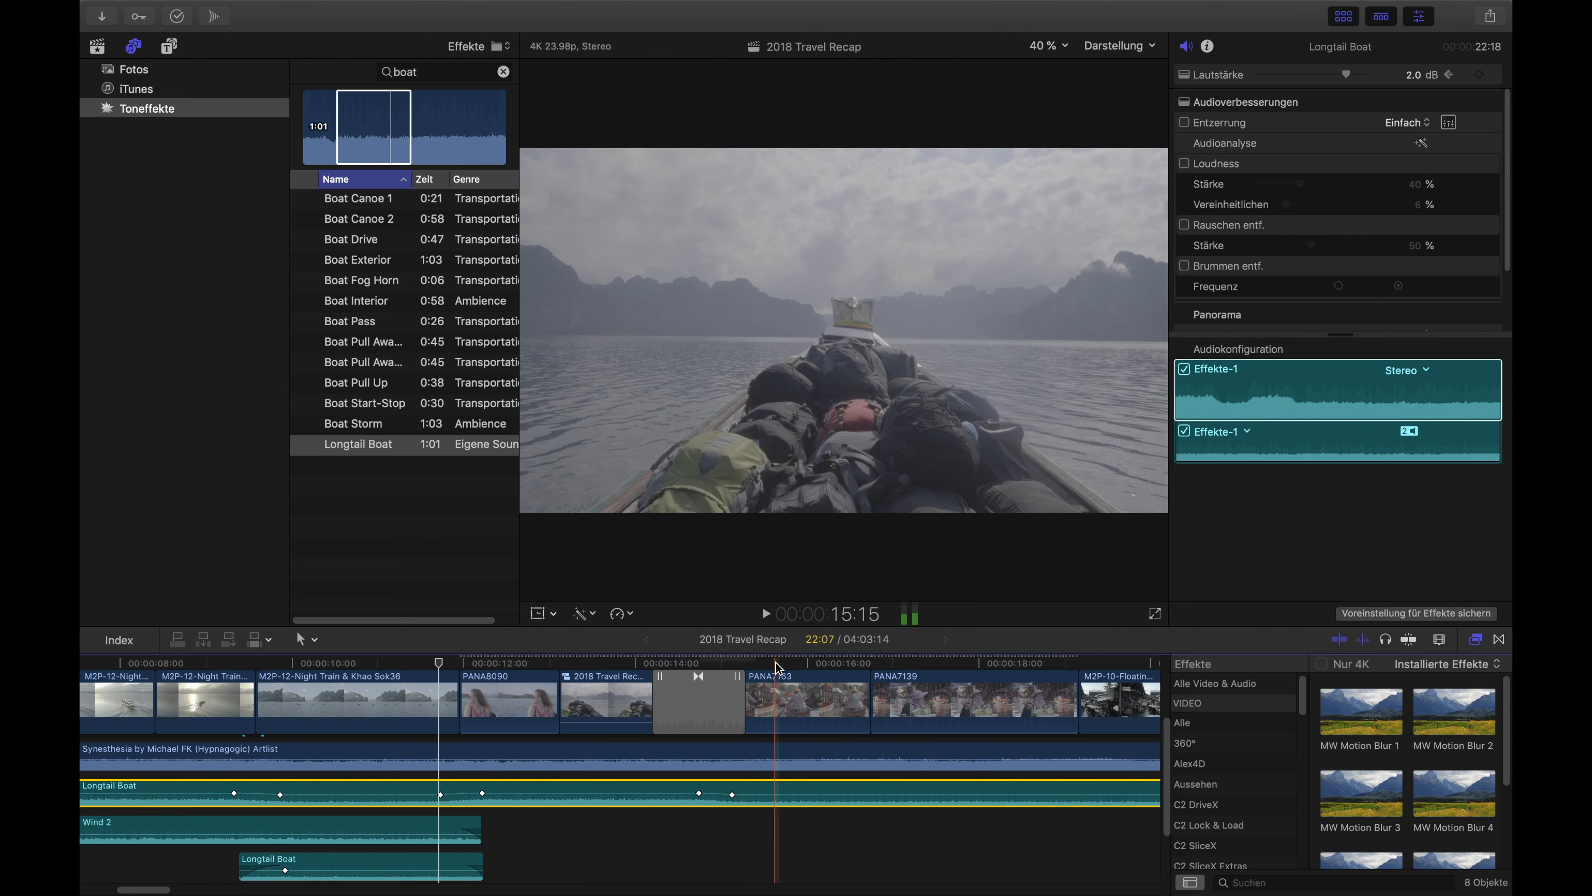
pyautogui.hscroll(5, 777, 666)
pyautogui.click(625, 662)
pyautogui.moveTo(629, 669); pyautogui.dragTo(733, 657)
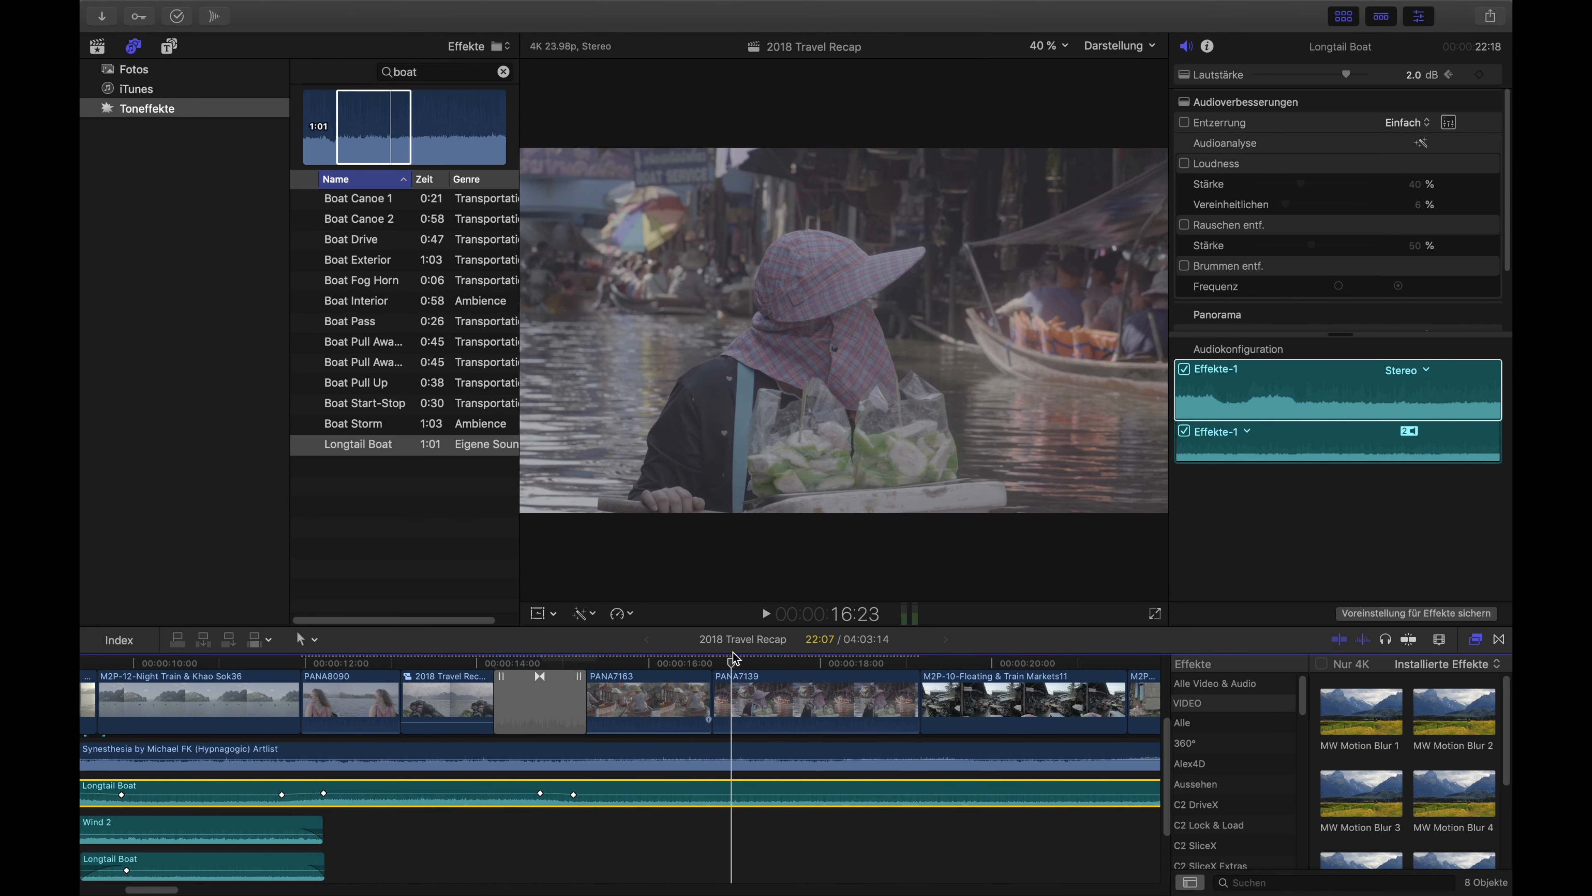
pyautogui.hotkey('alt', ']')
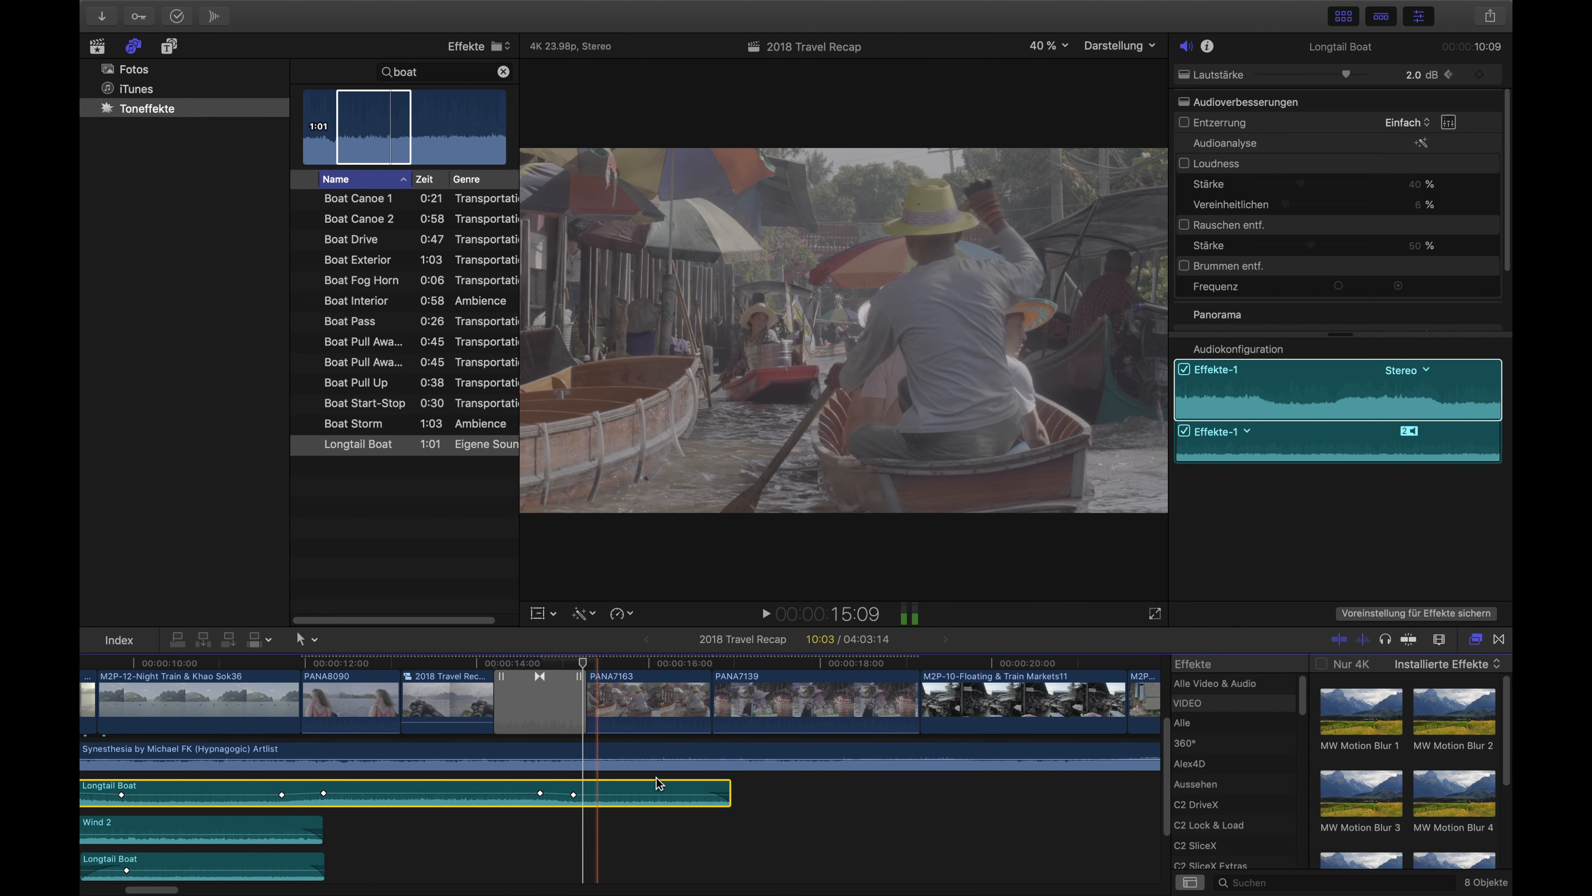
# Step: Set the last volume keyframe of the upper Longtail Boat clip to 5 dB and play back the transition from about 14:11
pyautogui.click(1449, 75)
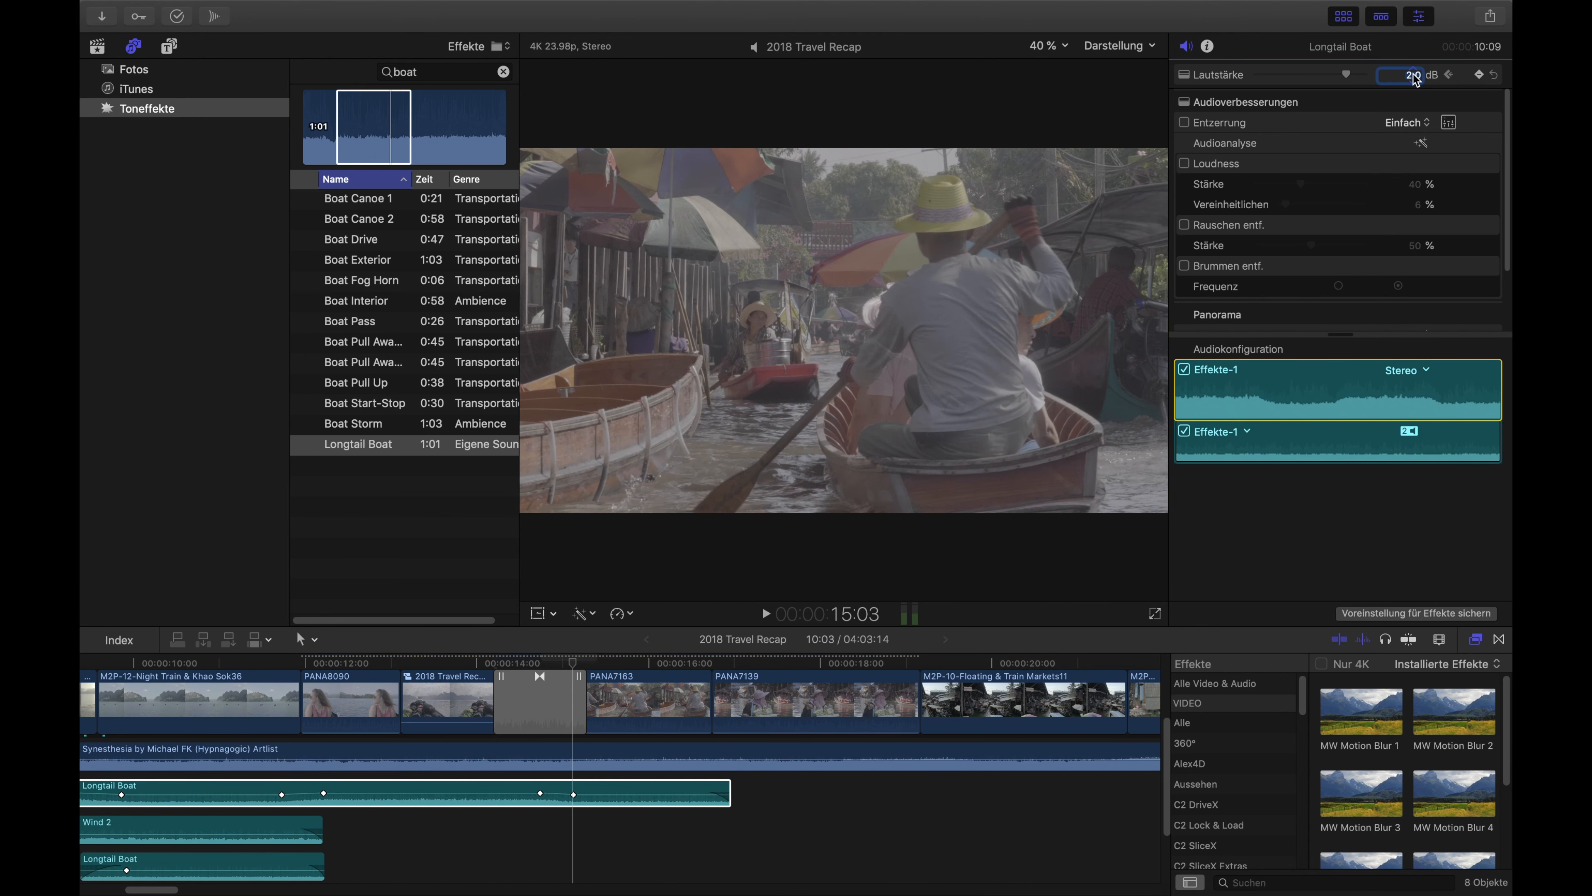
pyautogui.click(520, 657)
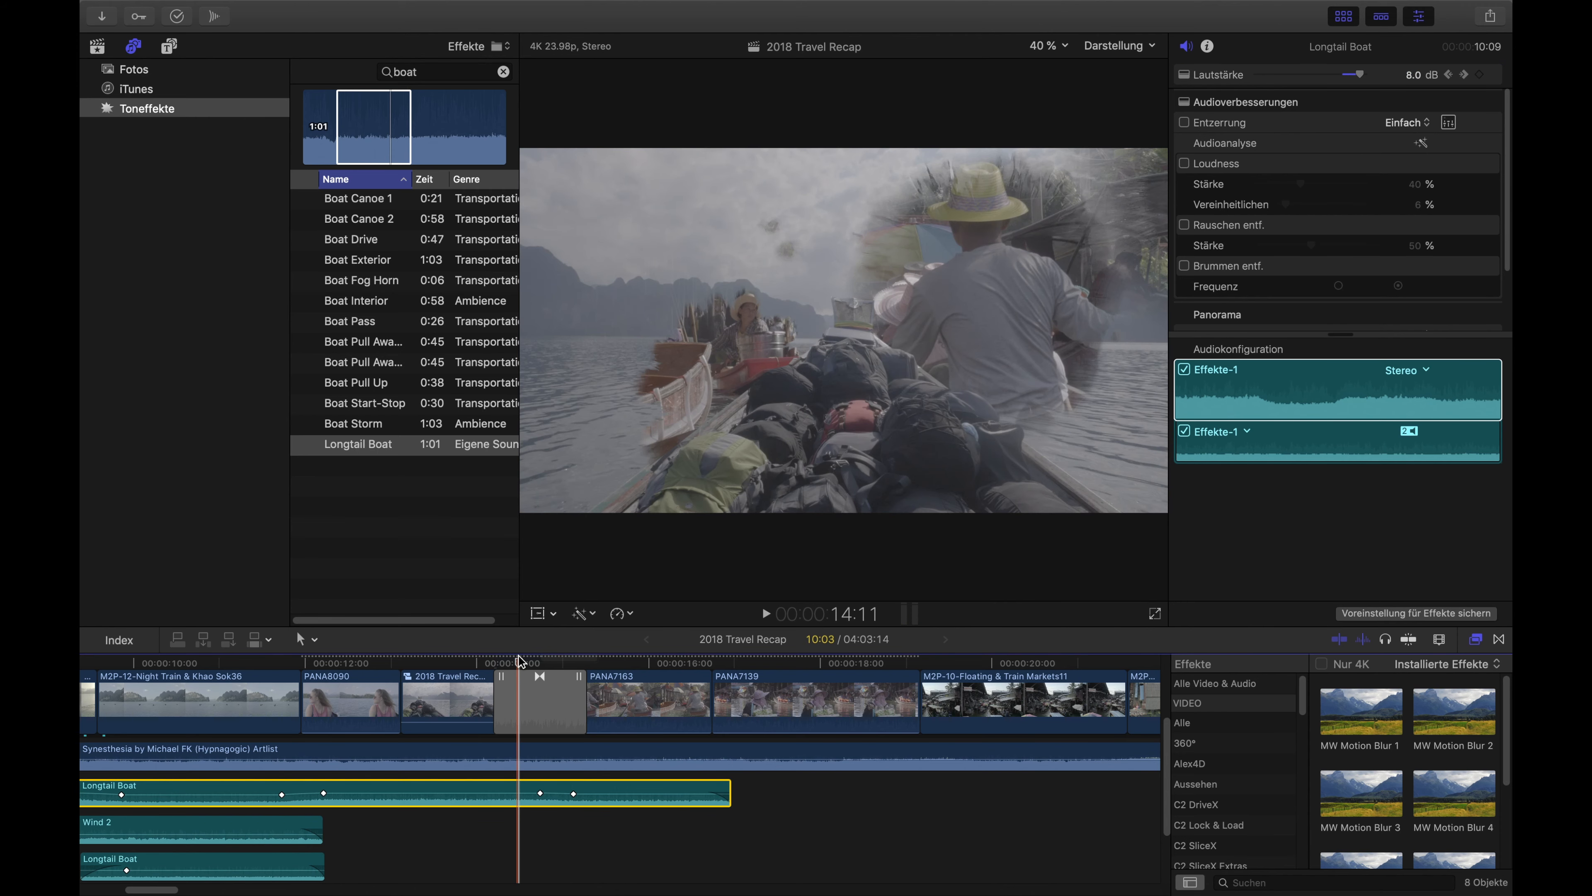
pyautogui.press('space')
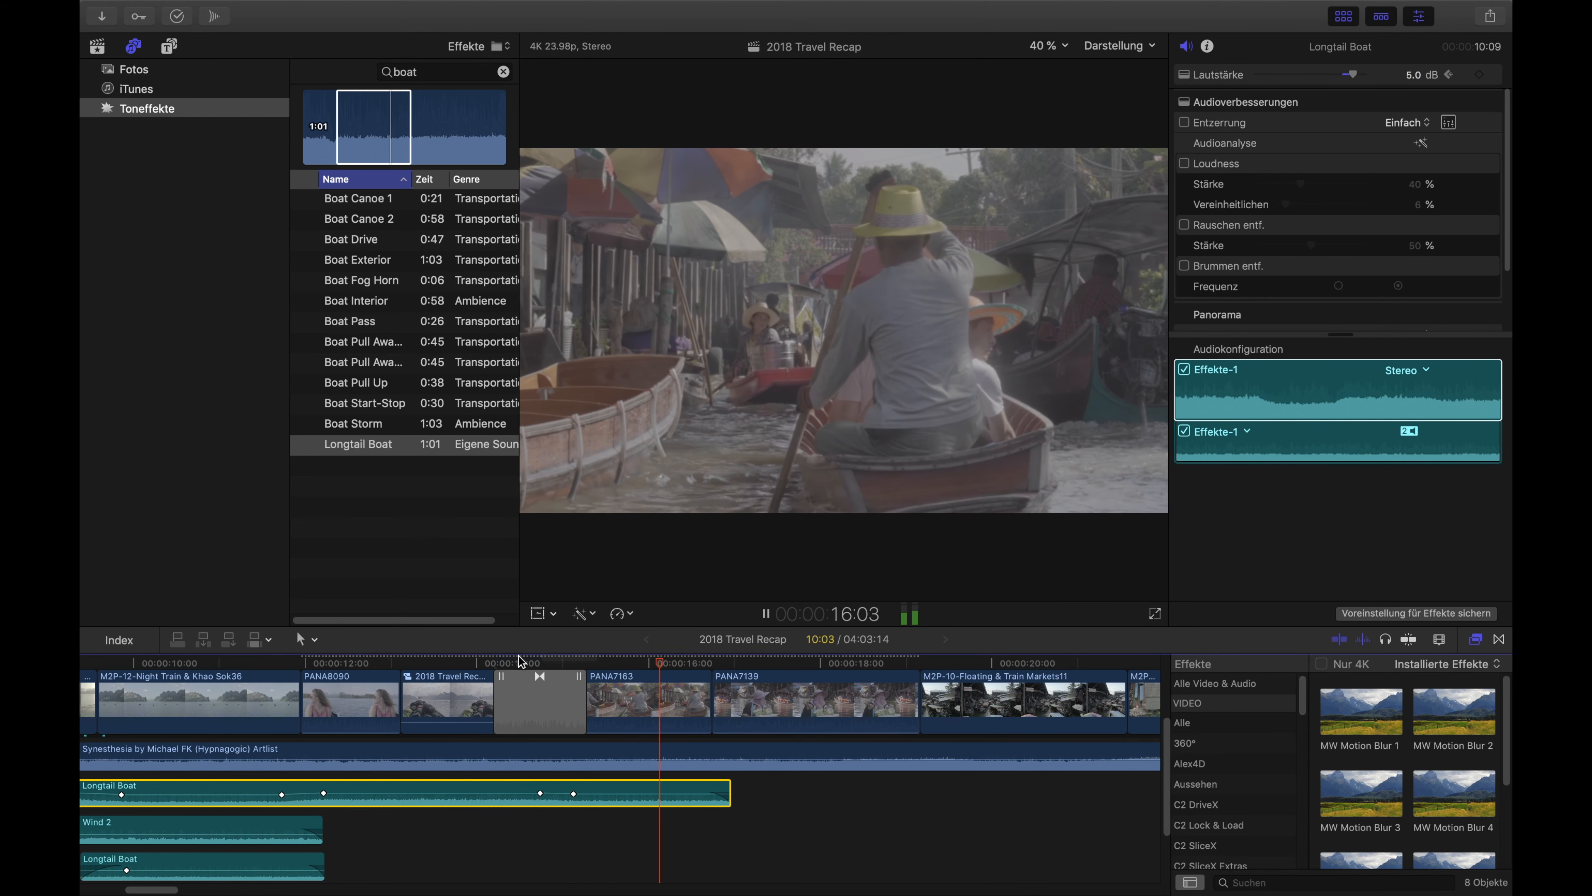
pyautogui.press('space')
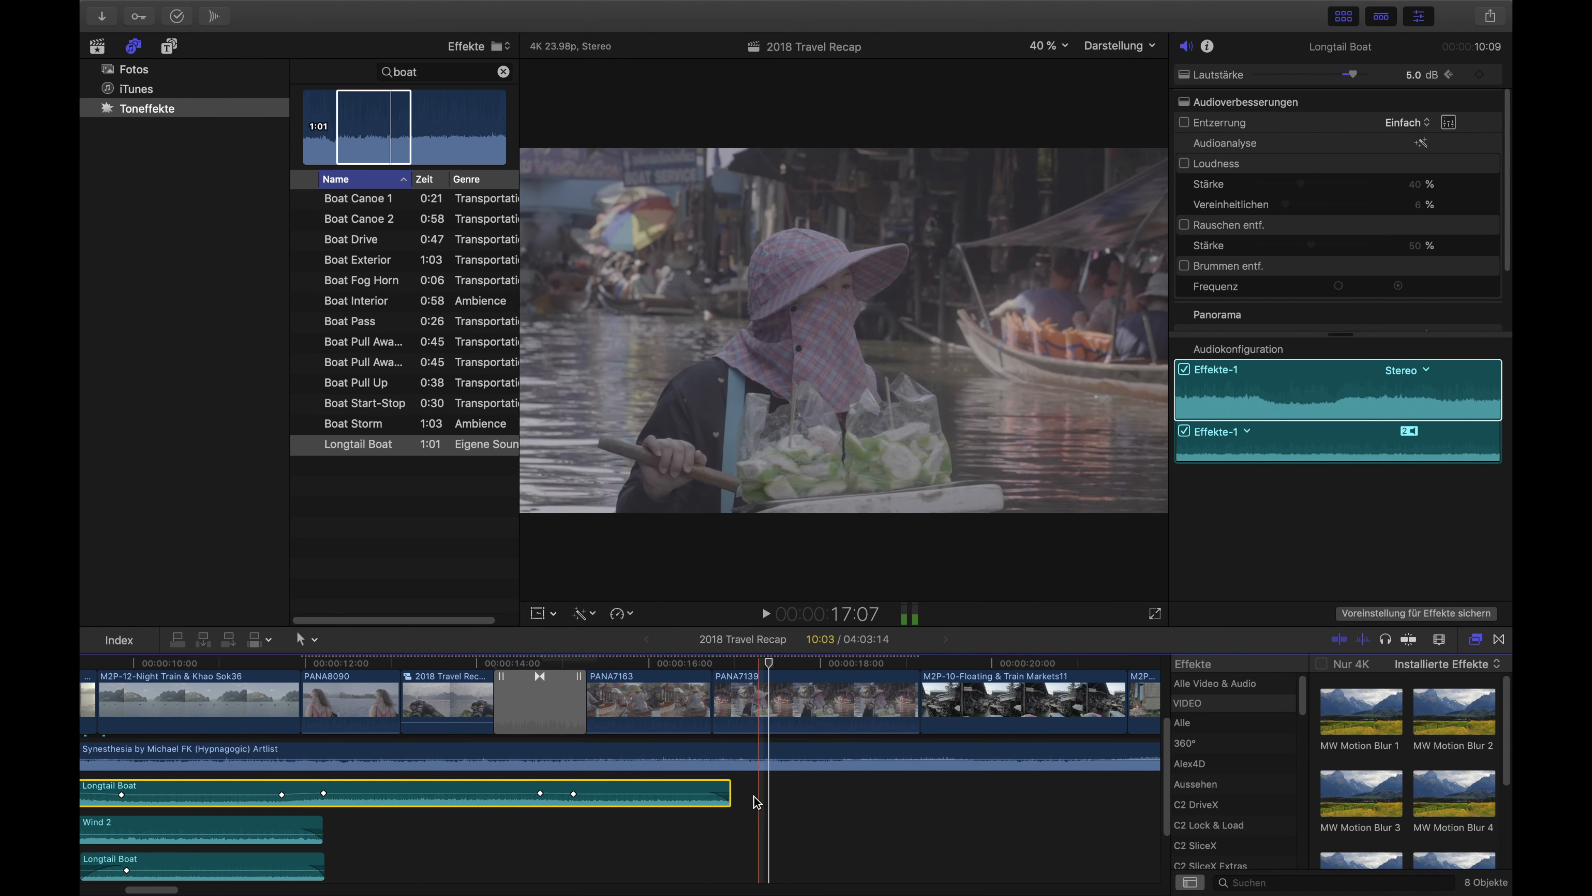
# Step: Search the sound effects for "market", add the last 41 seconds of Outdoor Market at about 14:04 below the Longtail Boat clip, and play back
pyautogui.click(503, 71)
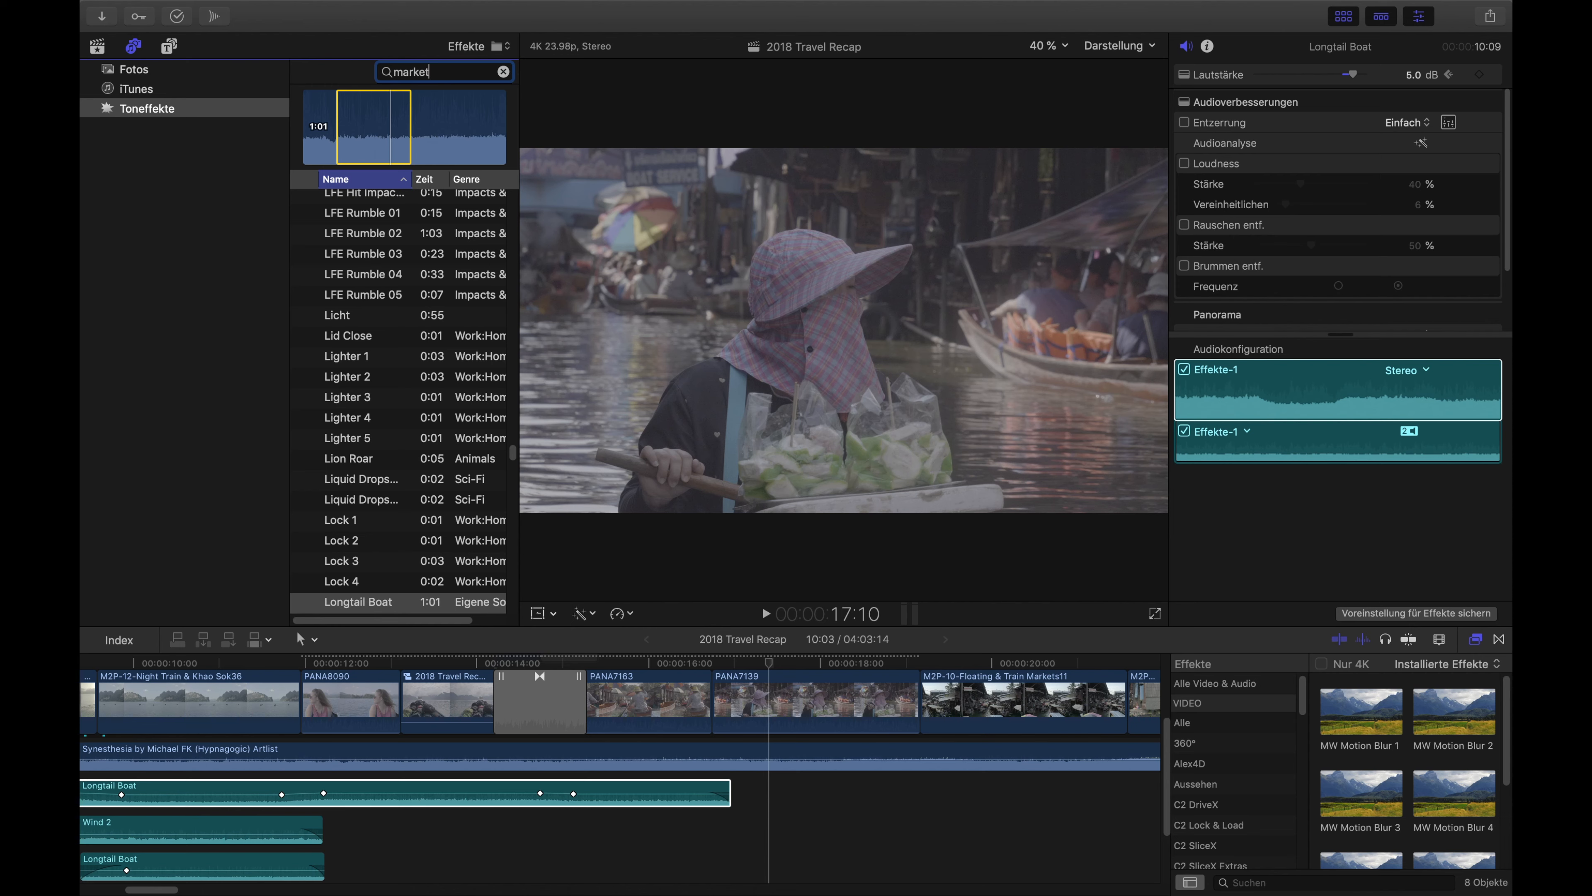
pyautogui.click(322, 128)
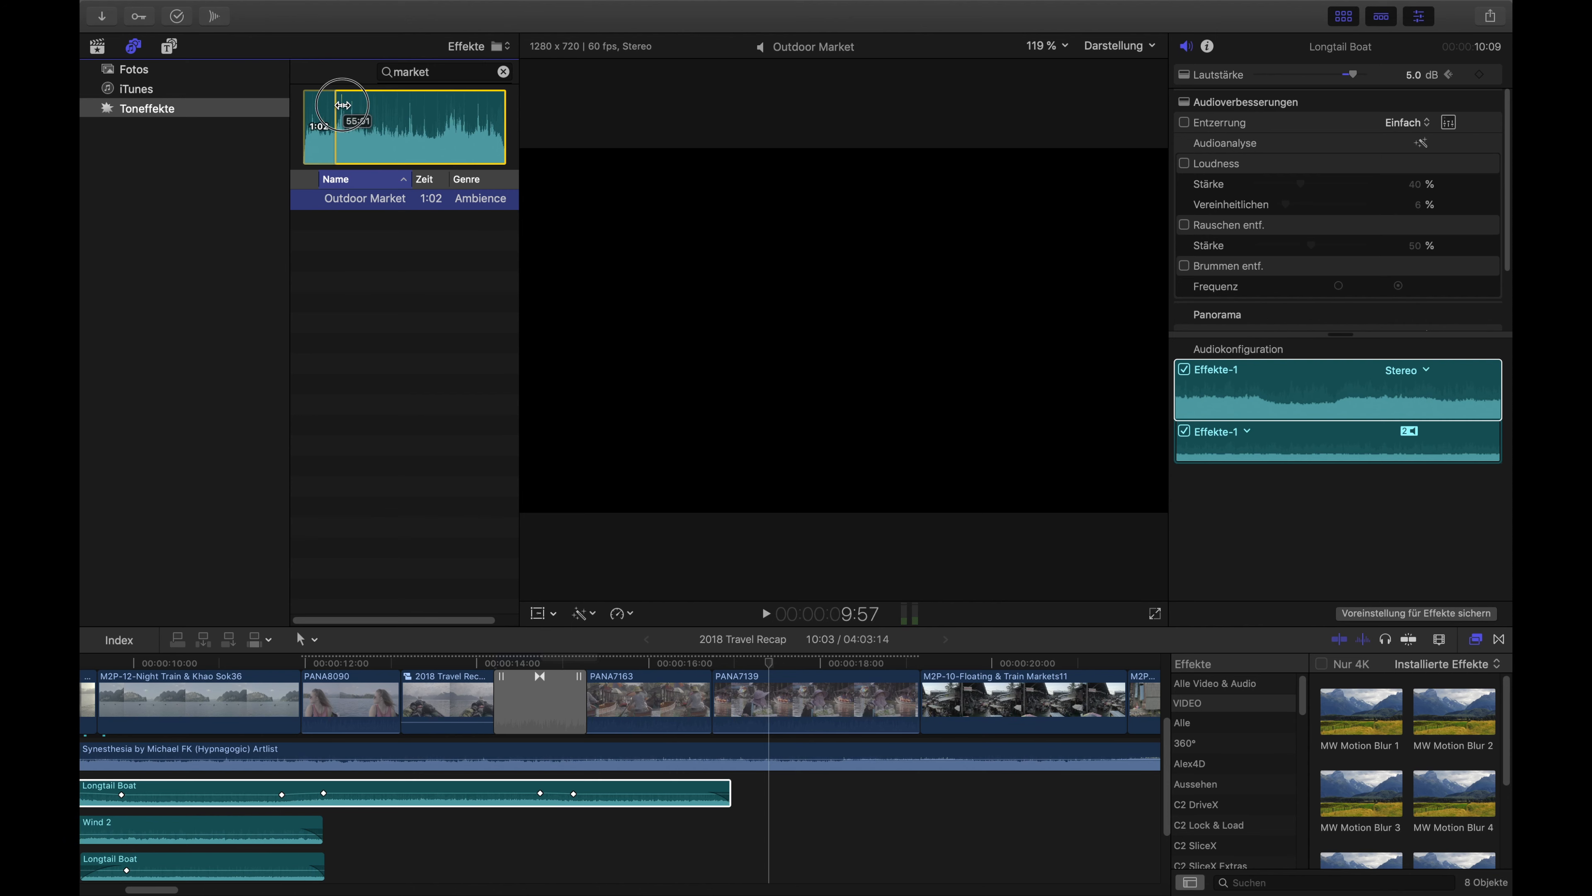
pyautogui.moveTo(551, 802); pyautogui.dragTo(499, 831)
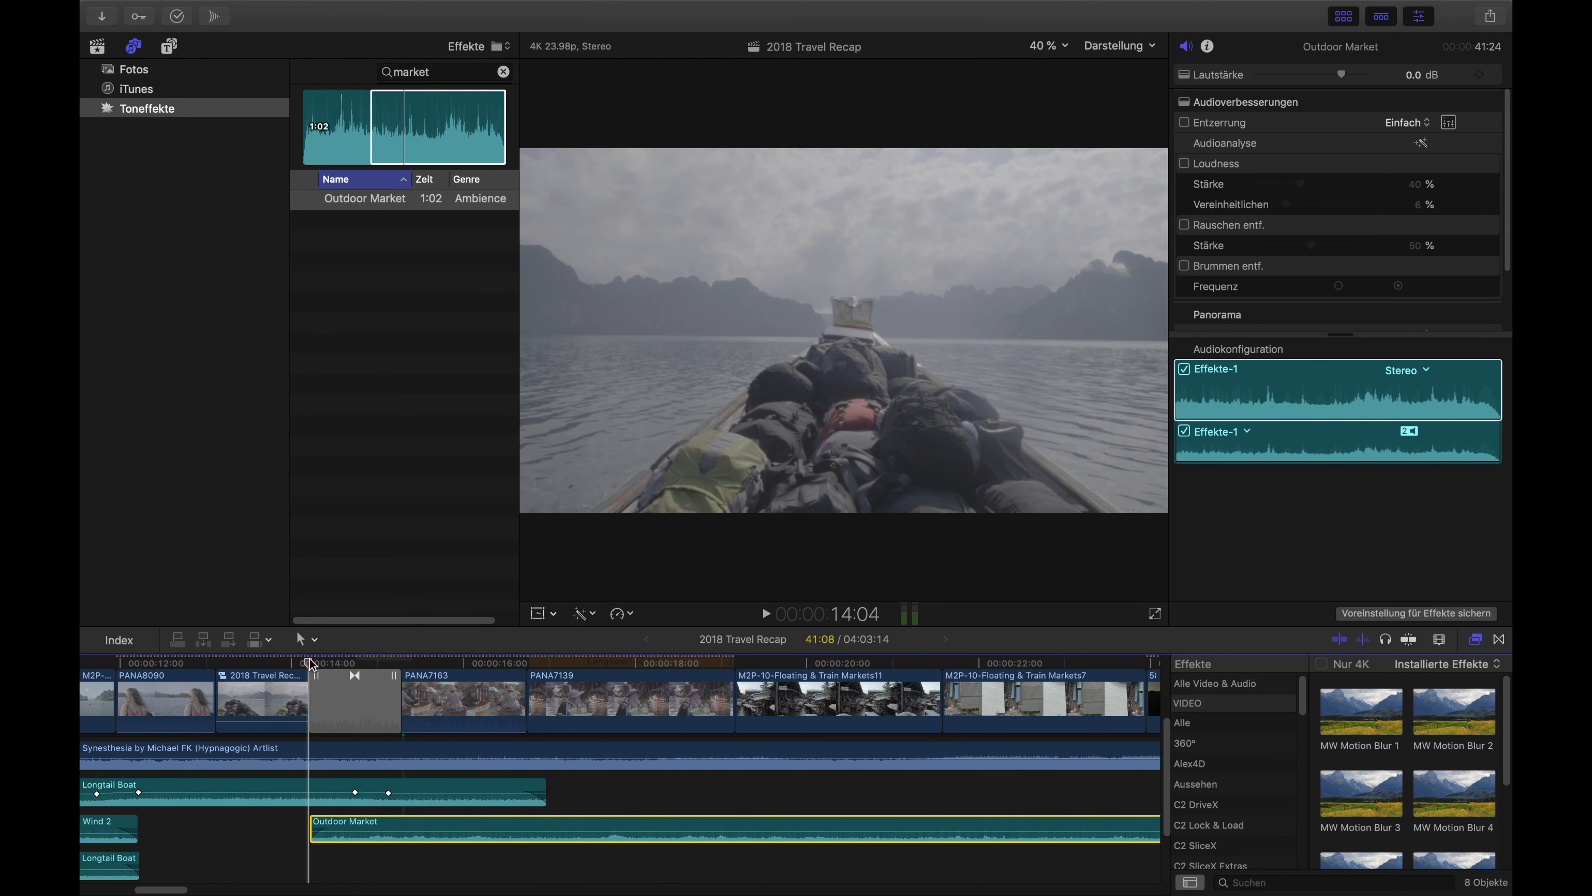
pyautogui.press('space')
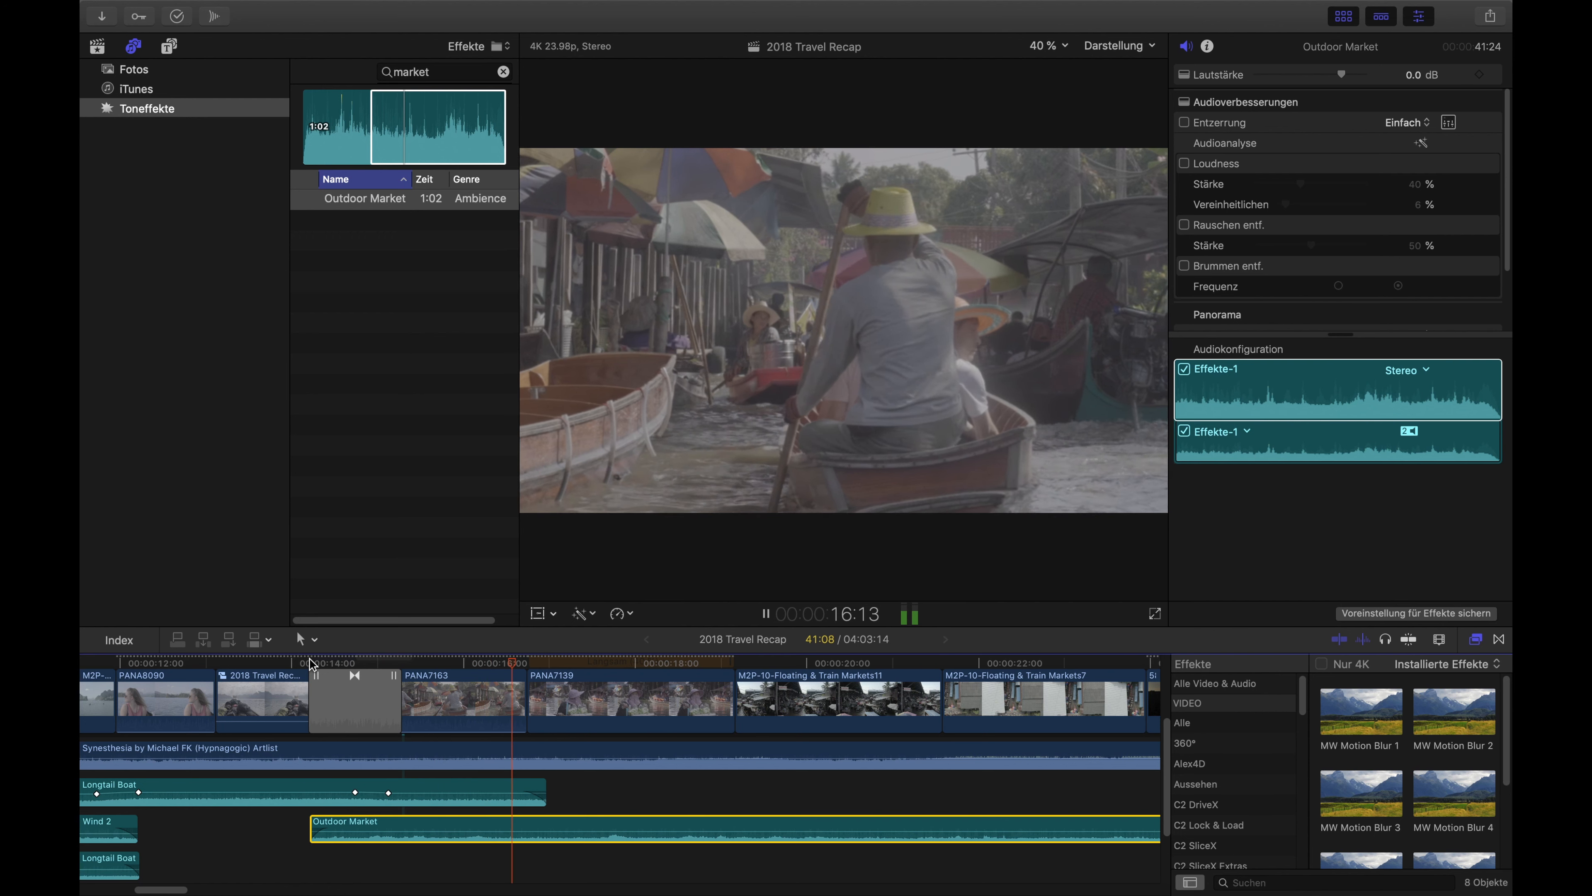
pyautogui.press('space')
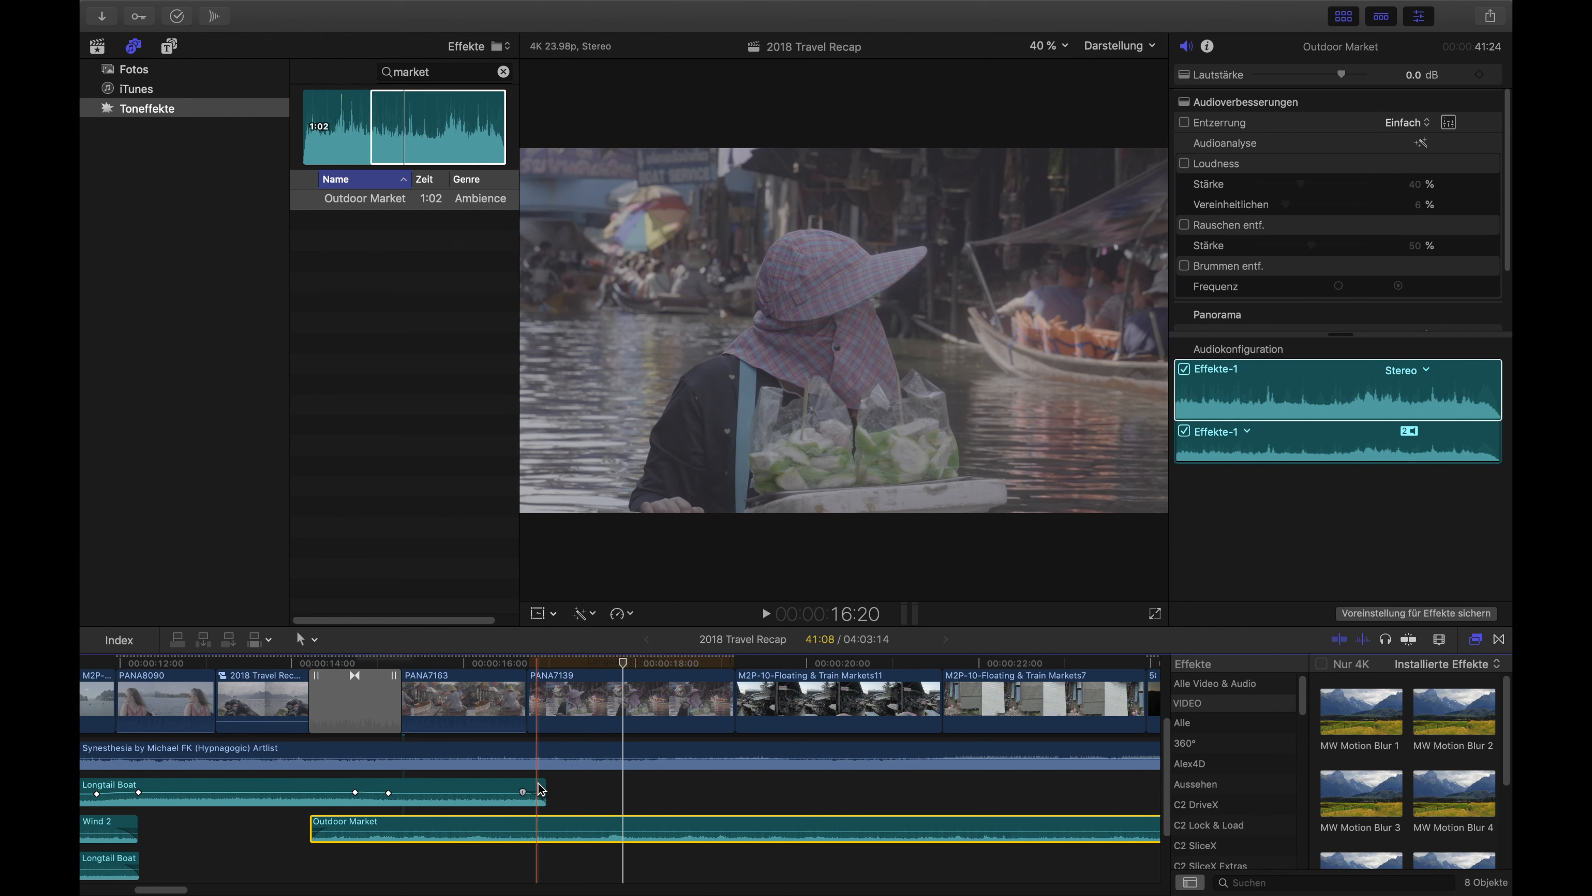
# Step: Split the upper Longtail Boat clip at the start of the PANA7163 shot and extend the second part just past the Floating & Train Markets7 shot
pyautogui.press('space')
pyautogui.press('b')
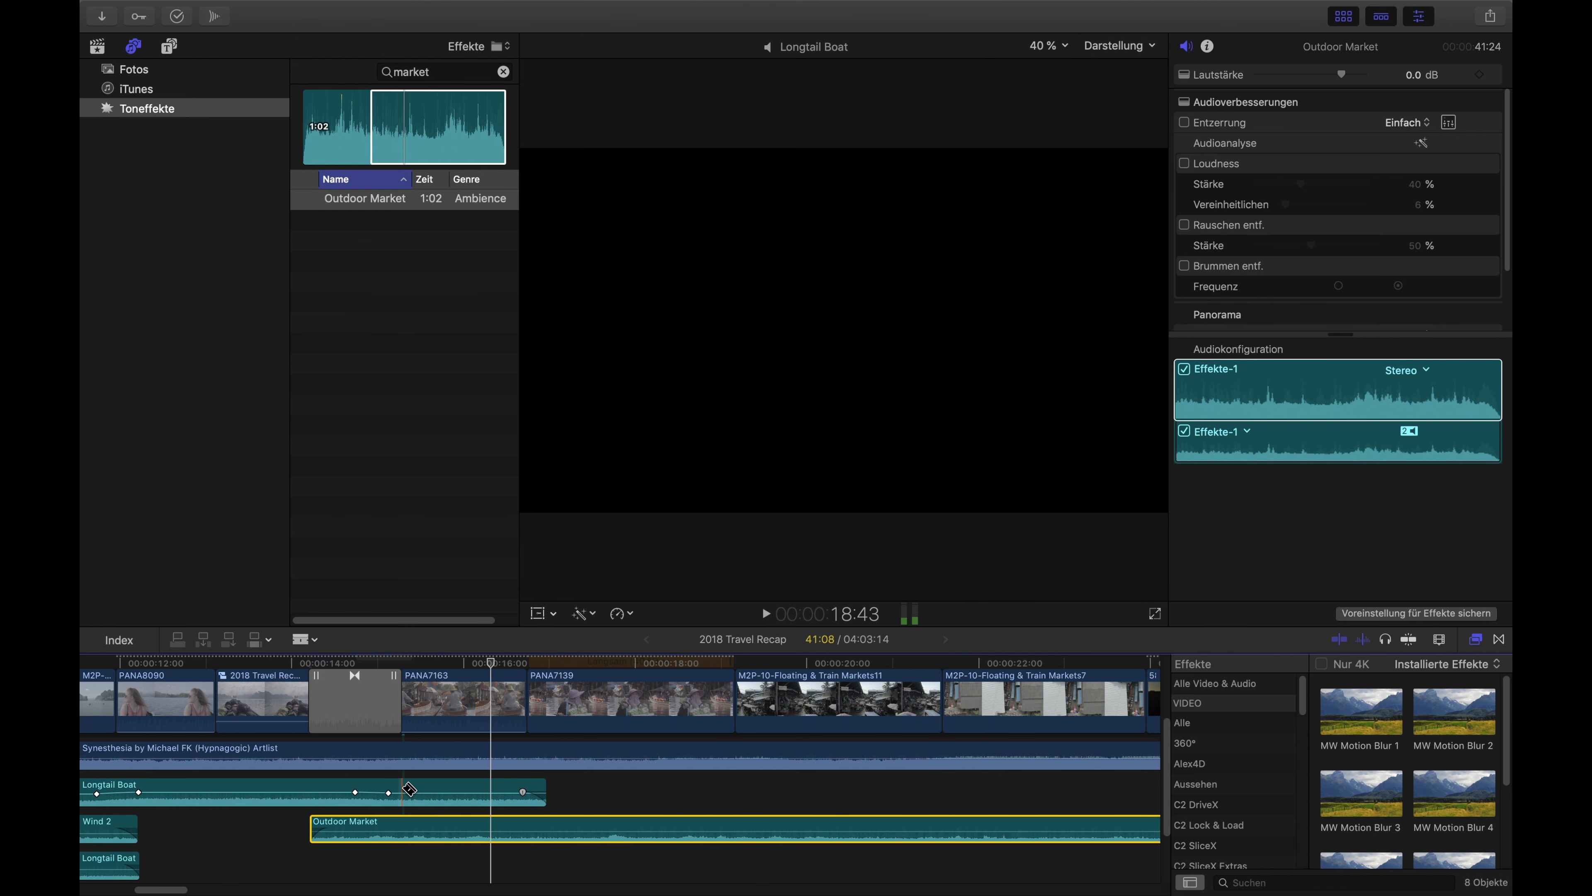
pyautogui.click(401, 789)
pyautogui.press('a')
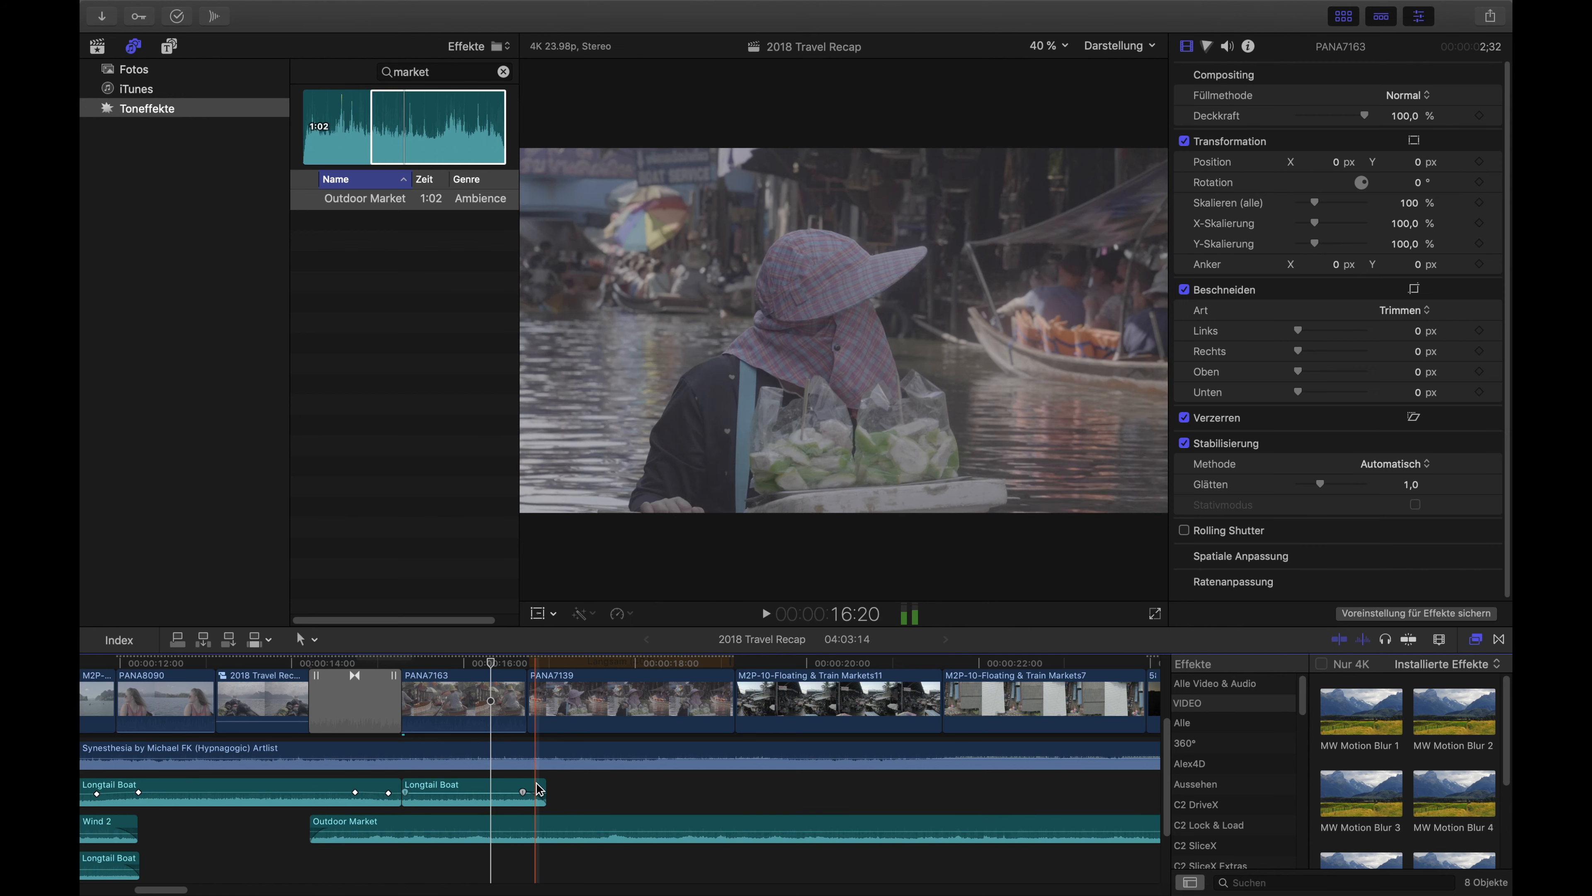
pyautogui.moveTo(543, 787); pyautogui.dragTo(976, 789)
pyautogui.hscroll(5, 968, 740)
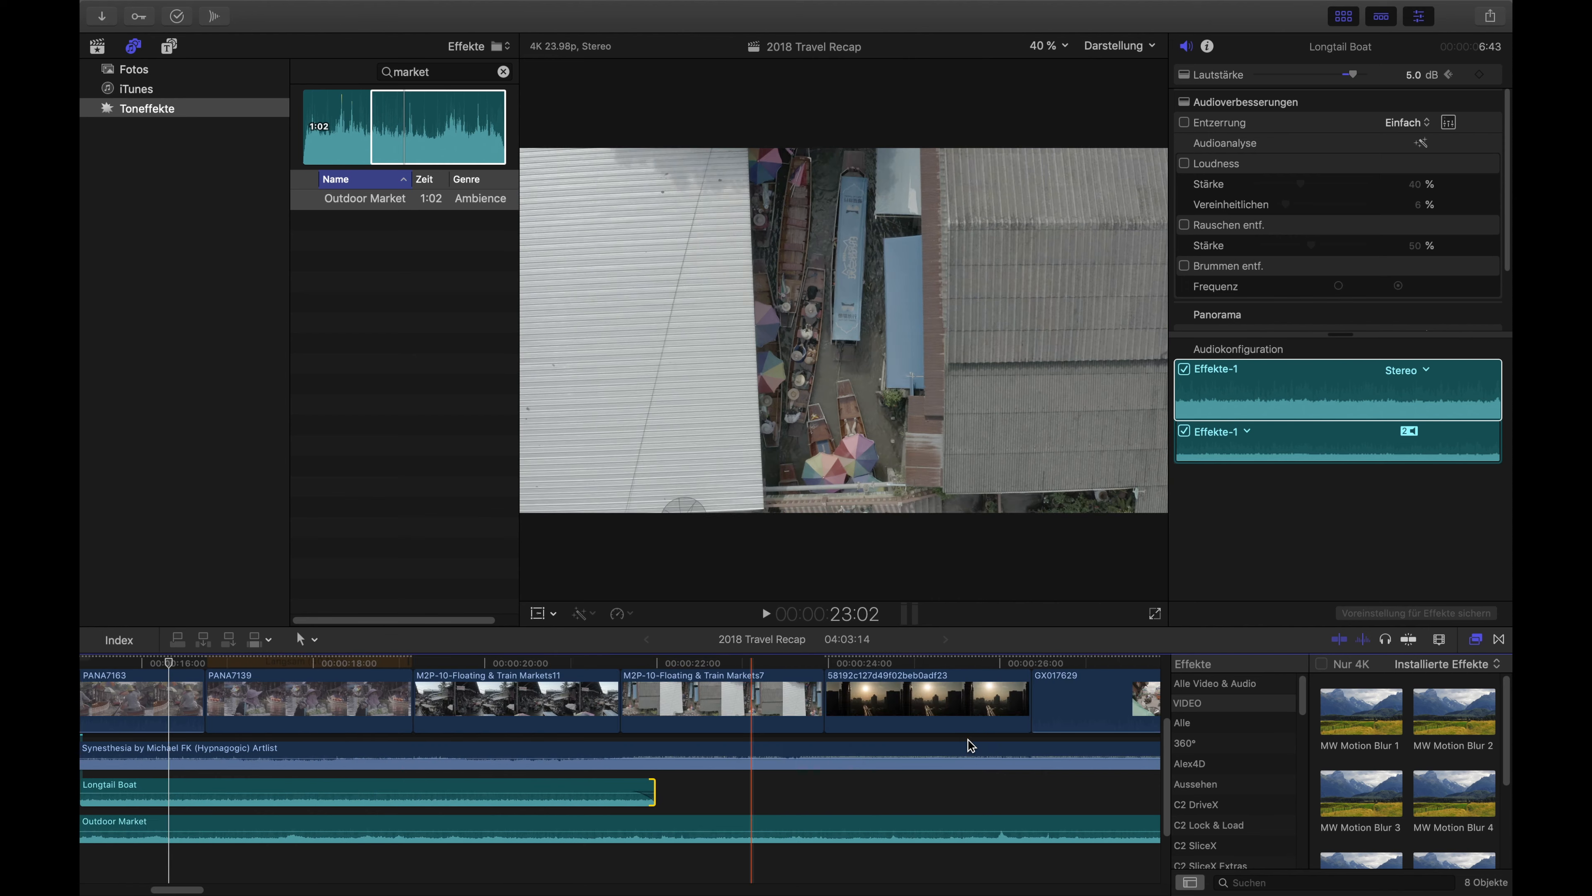
pyautogui.moveTo(823, 792); pyautogui.dragTo(842, 789)
pyautogui.hscroll(-2, 804, 775)
pyautogui.hscroll(-5, 805, 775)
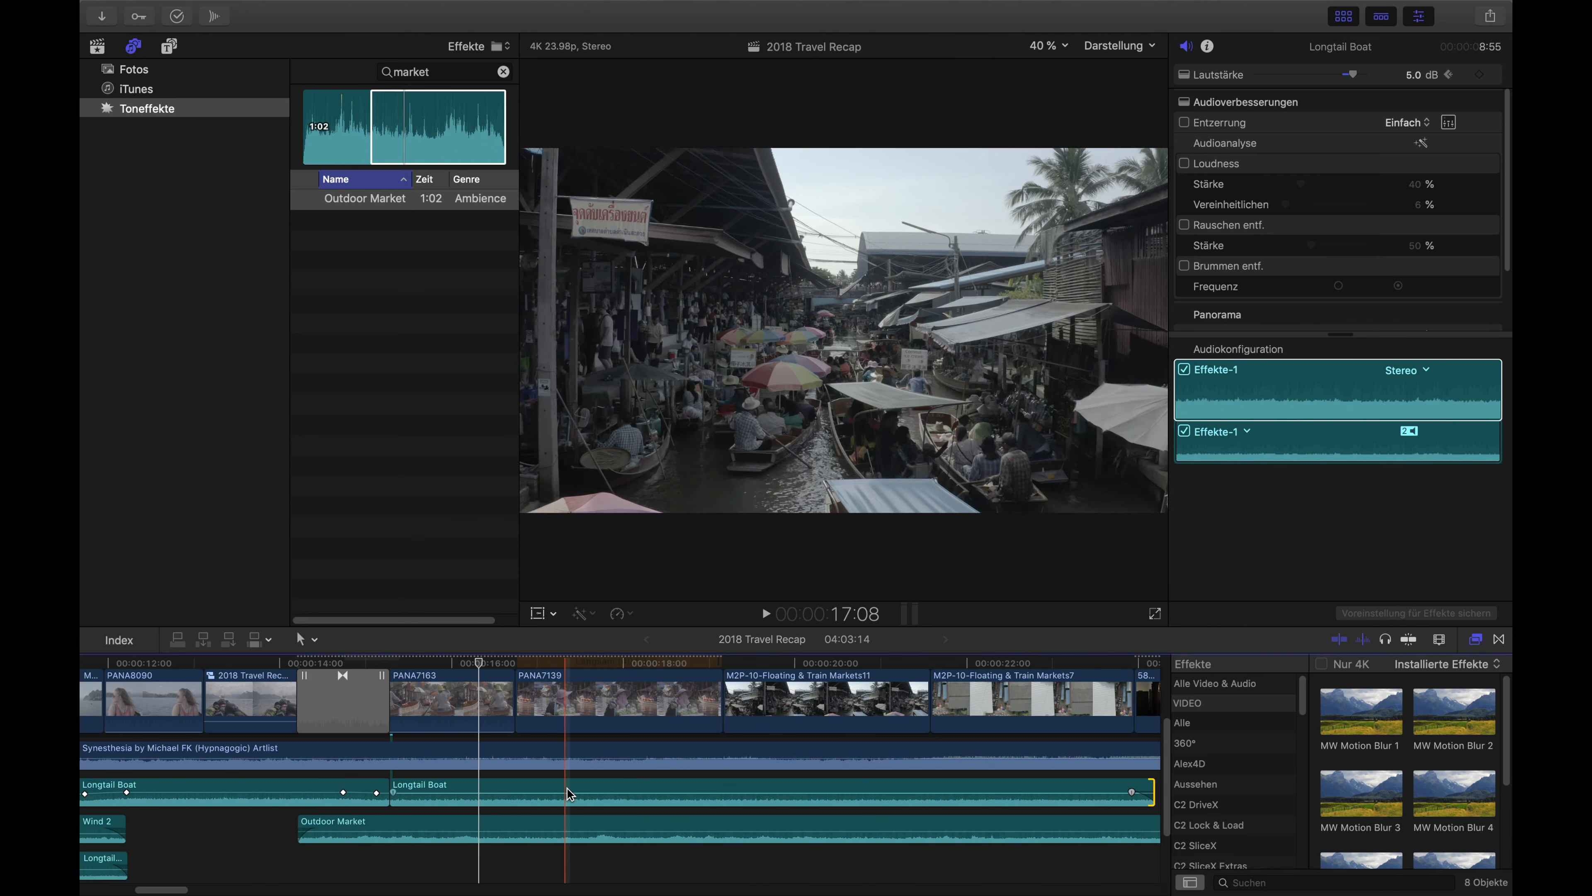
# Step: Duplicate the second Longtail Boat part at about 14:17 below Outdoor Market and extend the copy's end to match the clip above
pyautogui.click(805, 789)
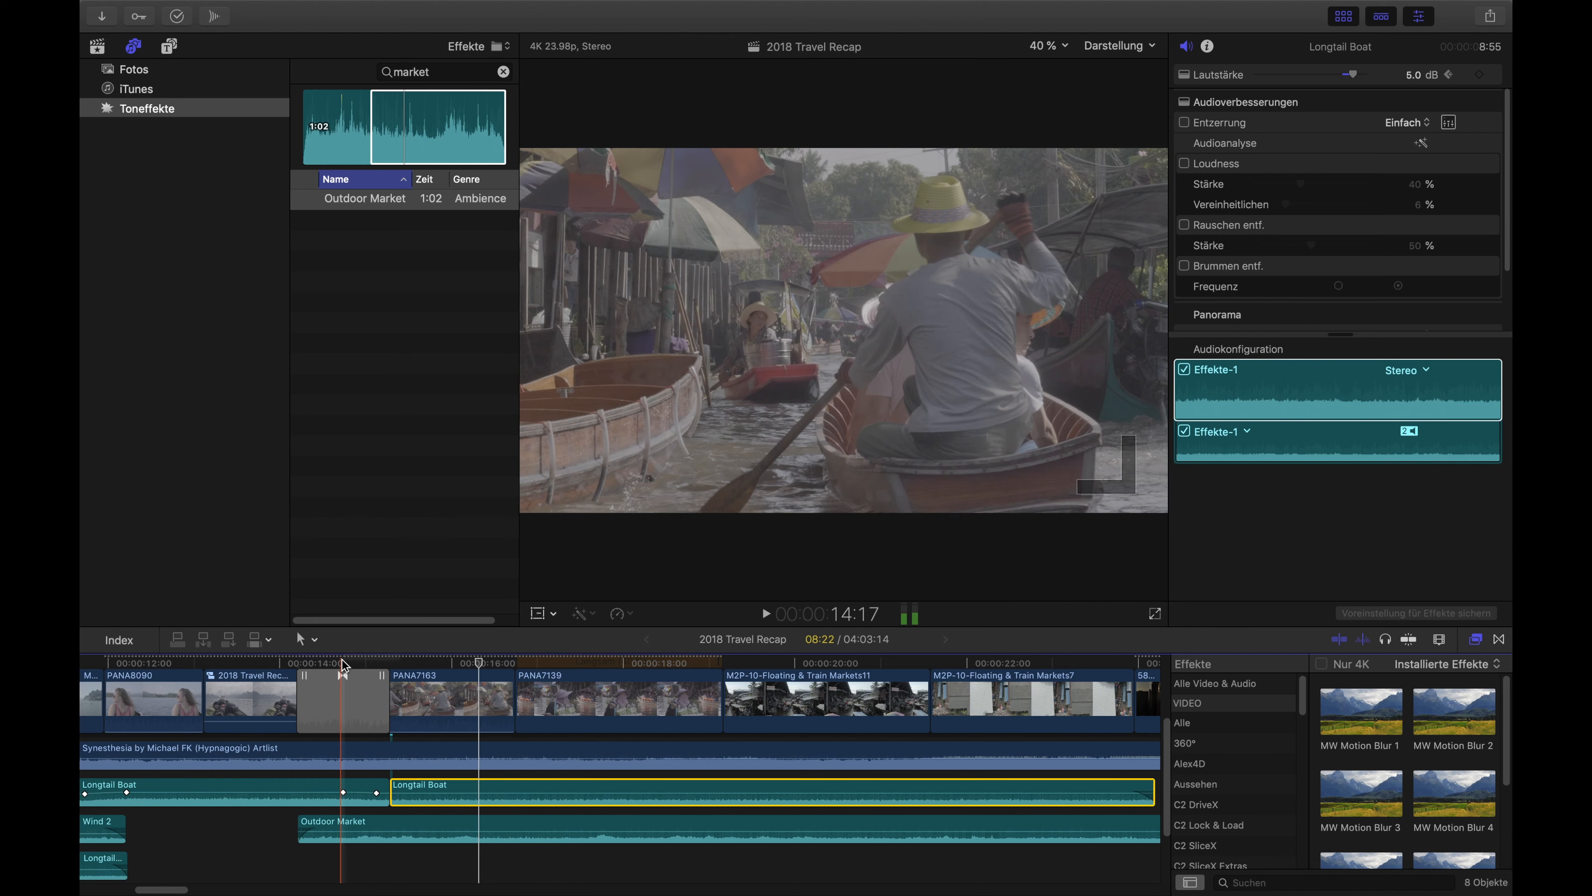
pyautogui.press('super+v')
pyautogui.hscroll(5, 1133, 837)
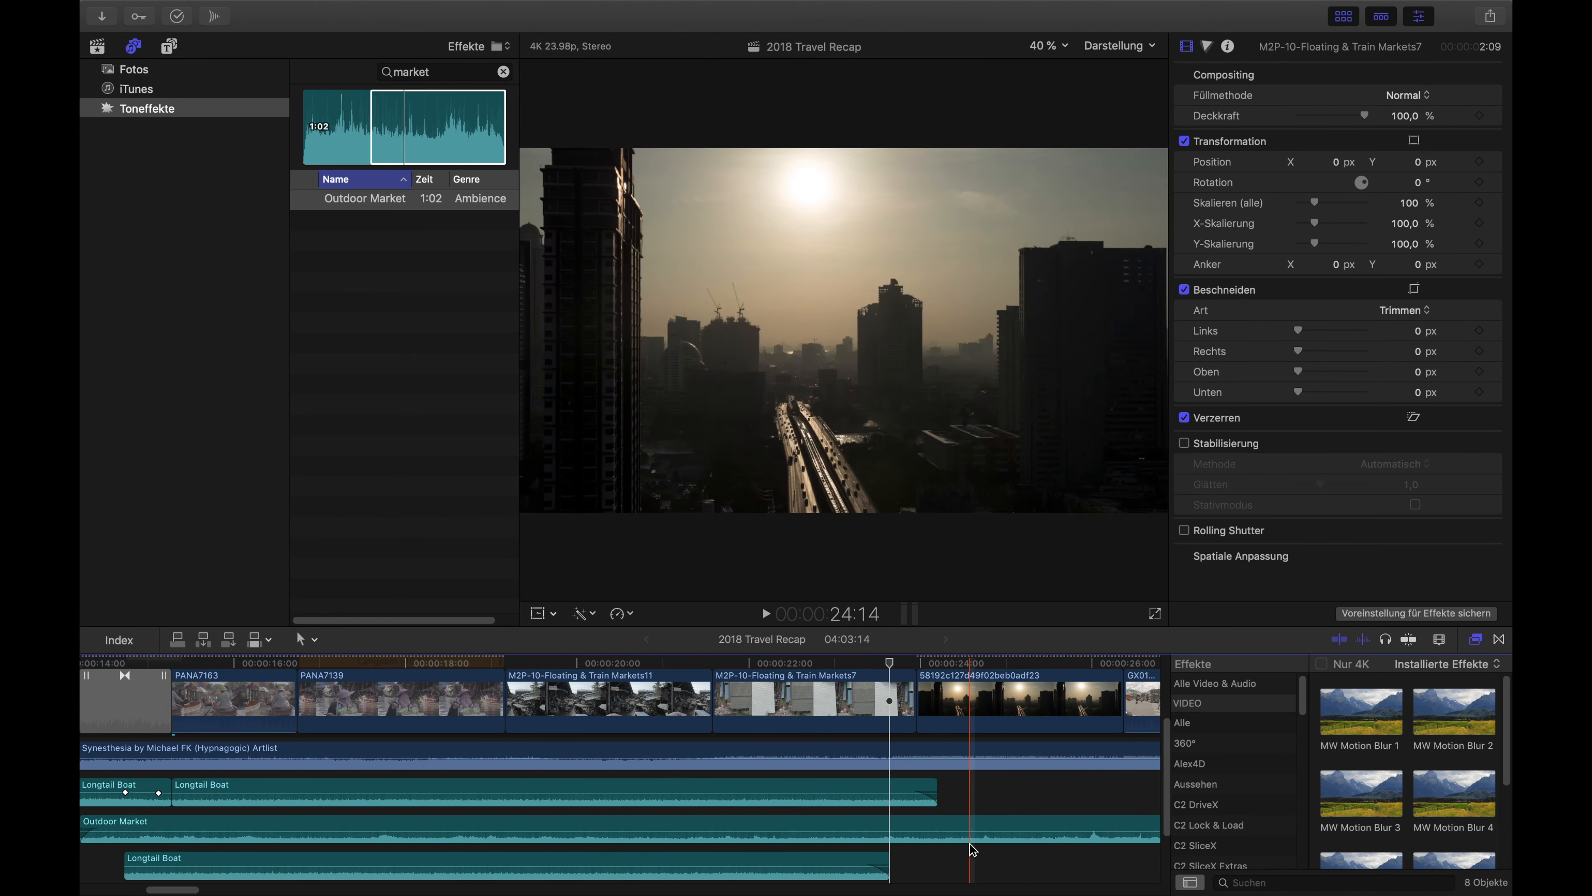
pyautogui.moveTo(889, 856); pyautogui.dragTo(939, 854)
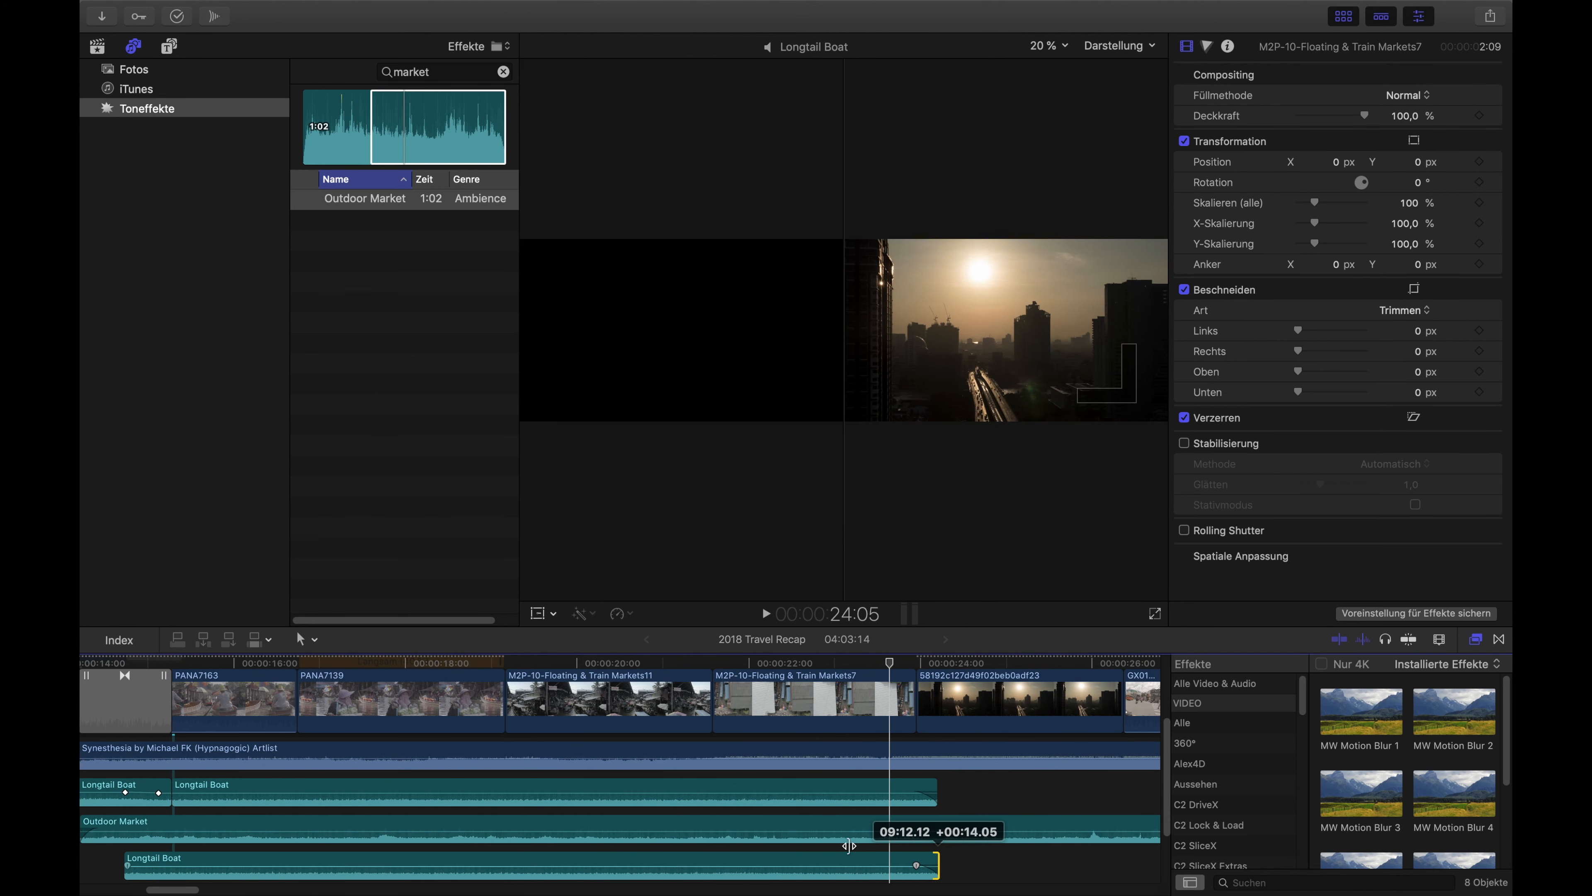
pyautogui.hotkey('ctrl', 'Left')
pyautogui.hotkey('ctrl', 'Right')
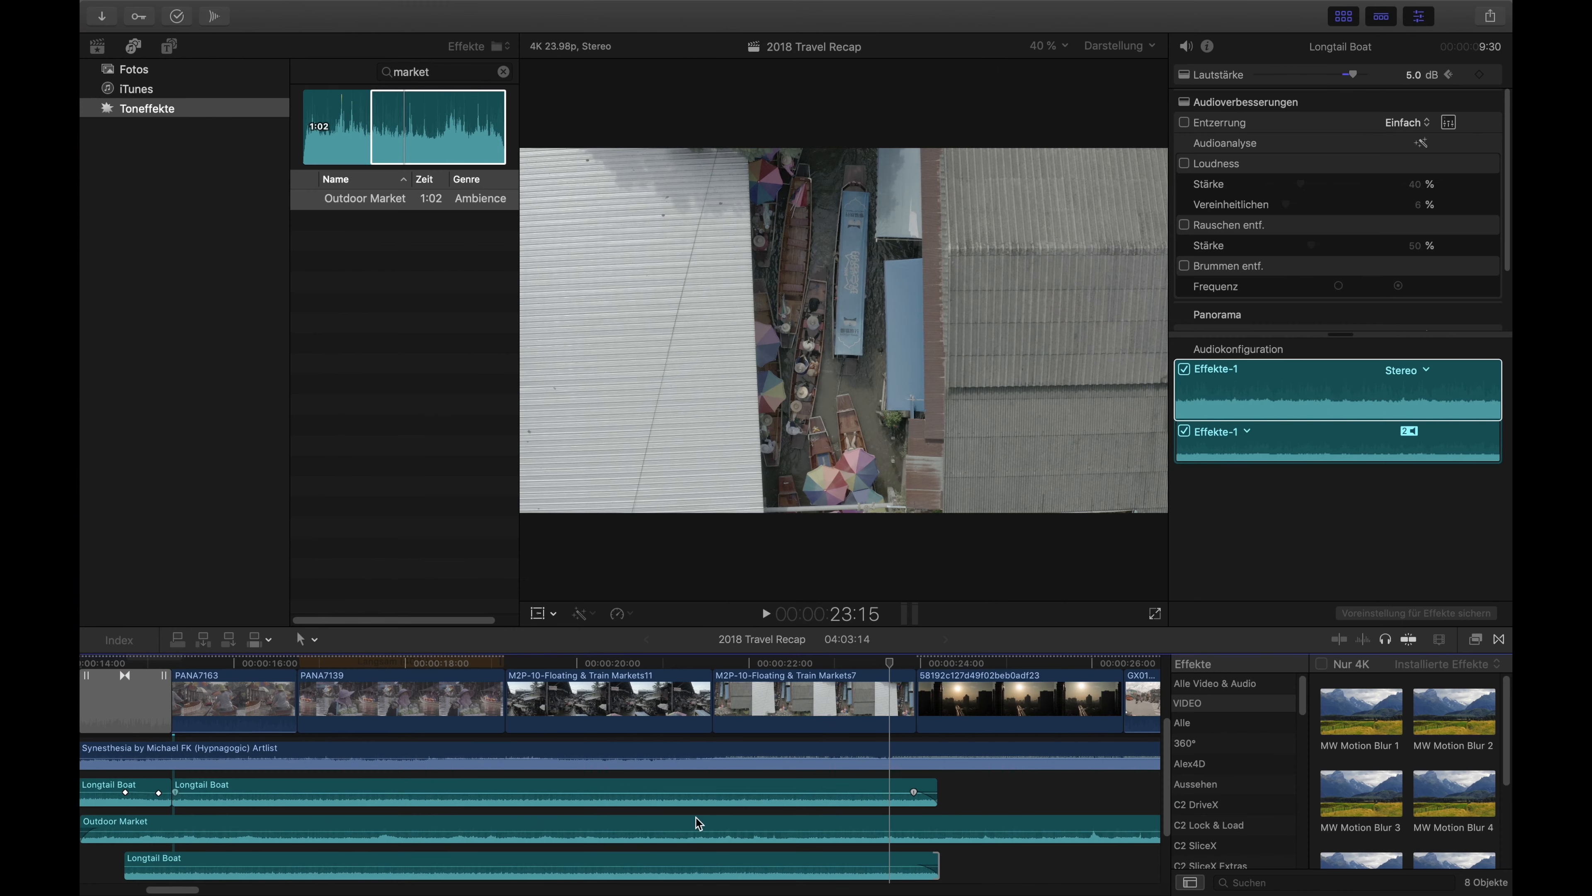
# Step: Set the duplicated Longtail Boat clip's volume to 2 dB and play back the section from about 14:21
pyautogui.click(647, 862)
pyautogui.click(1417, 77)
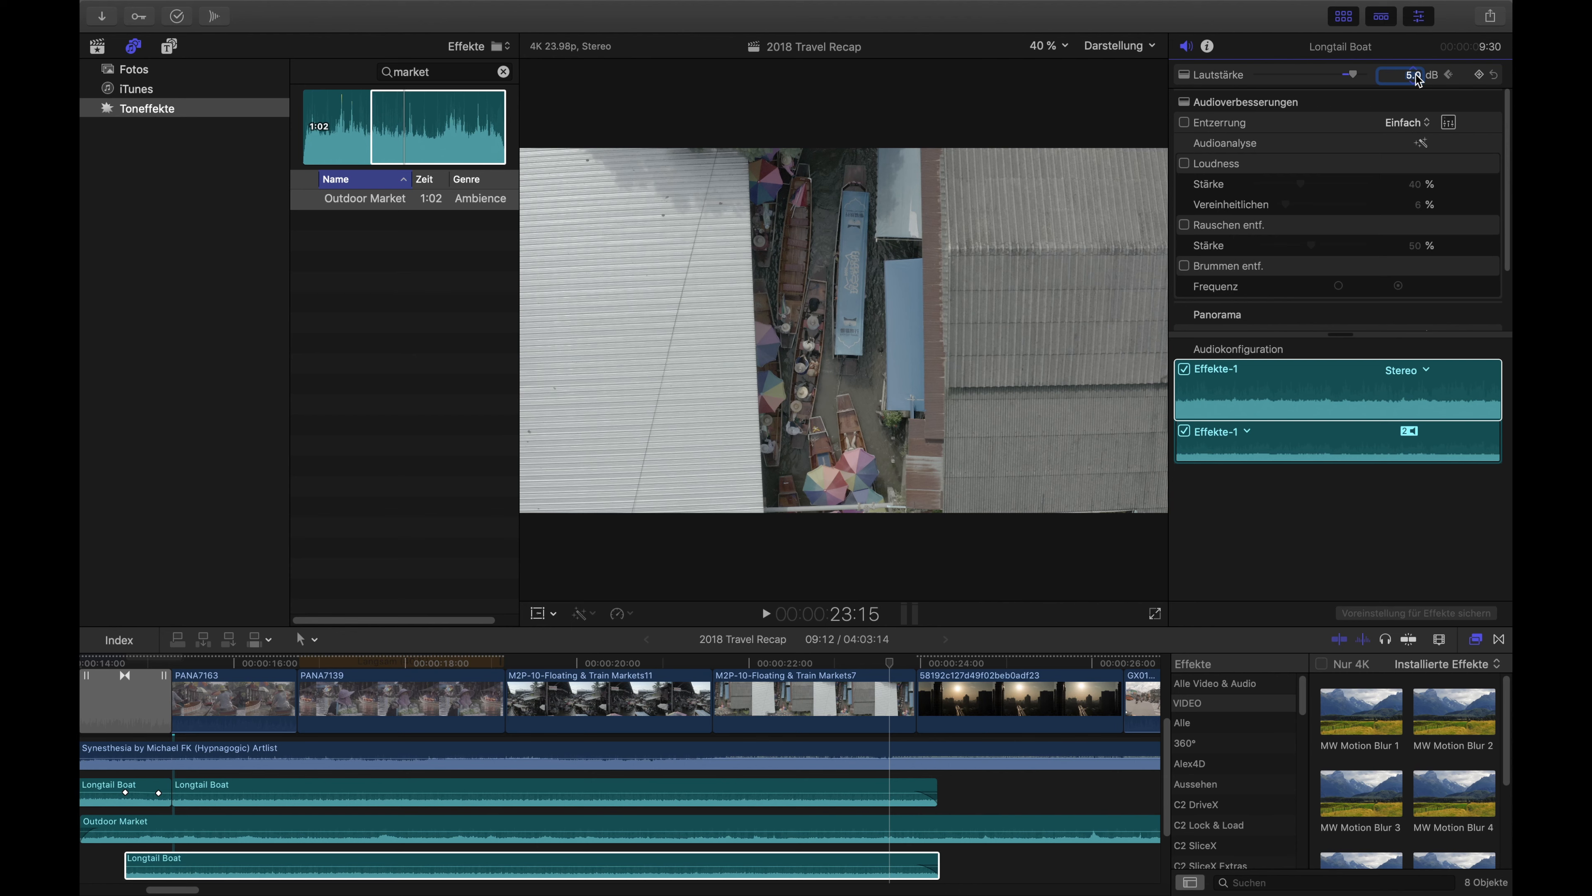
pyautogui.write('2')
pyautogui.press('Return')
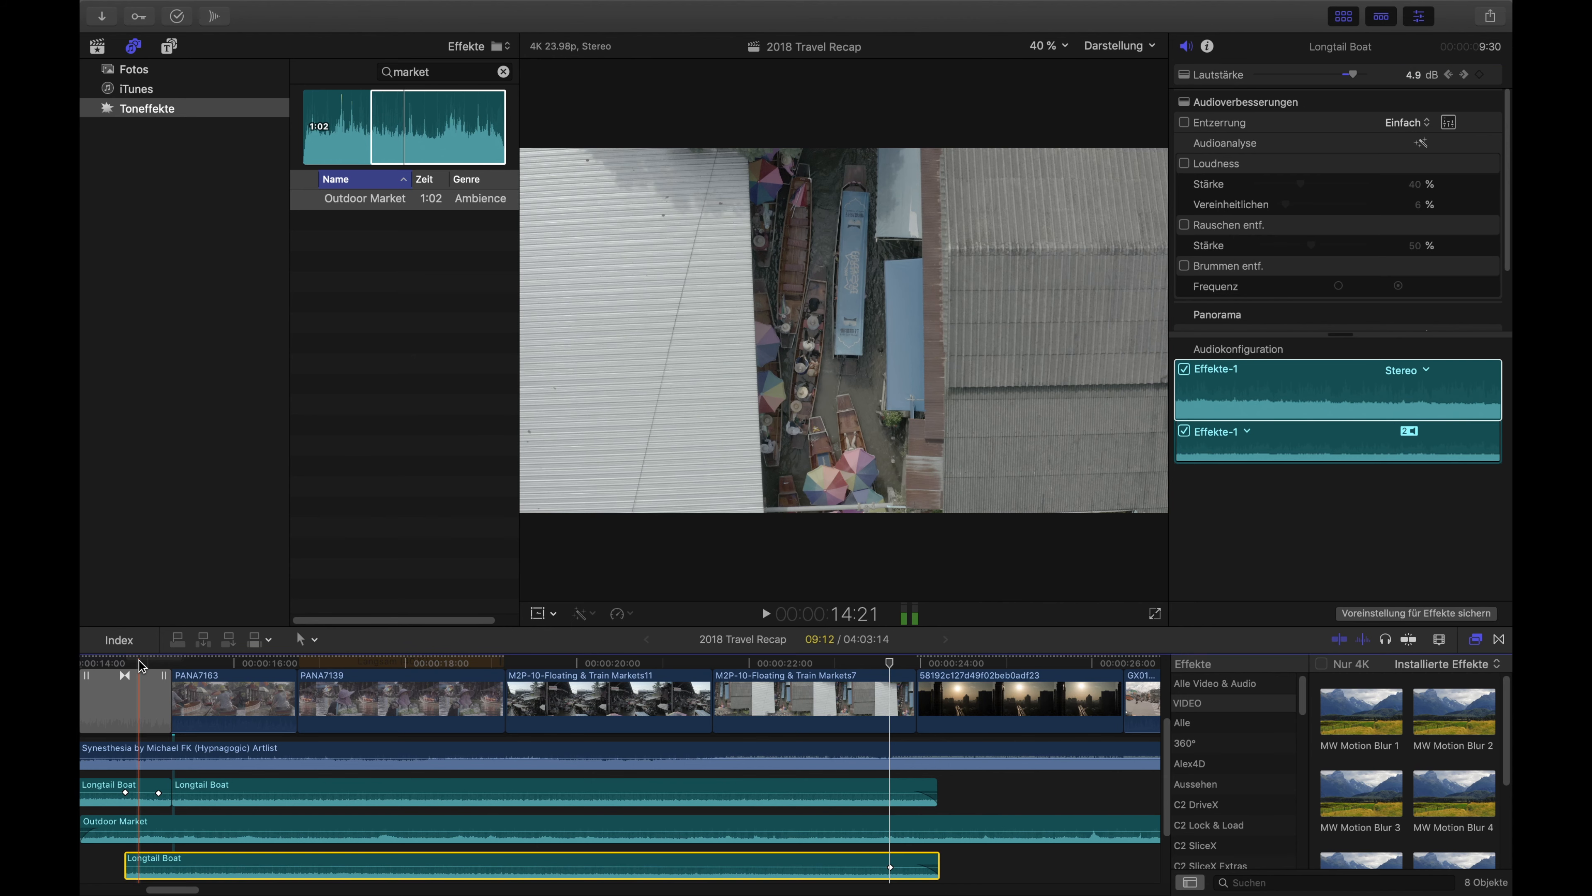
pyautogui.press('space')
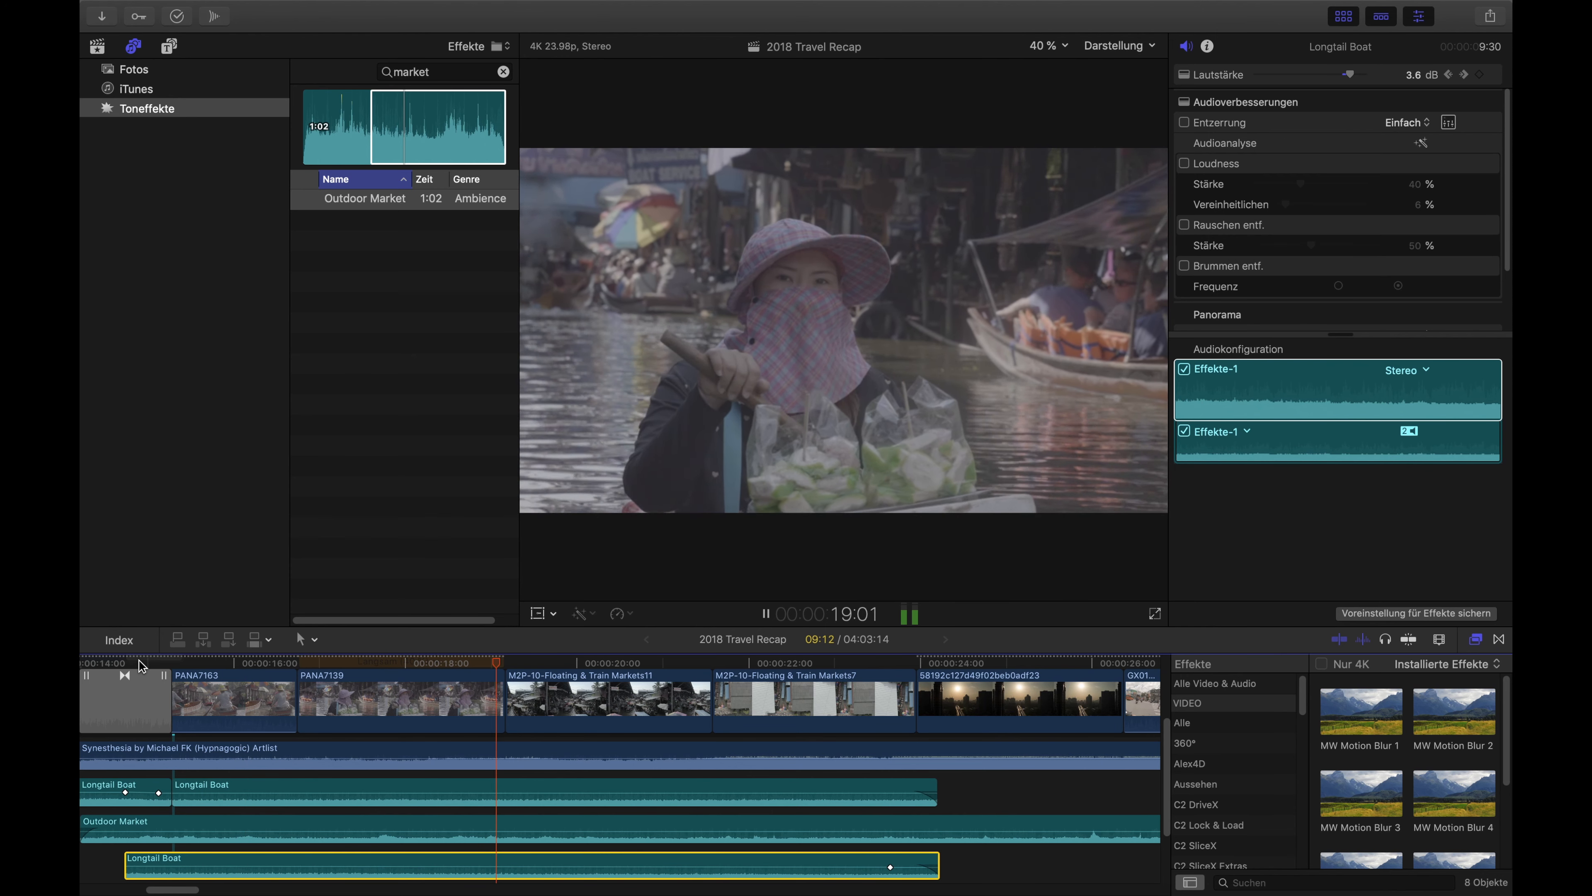
pyautogui.press('space')
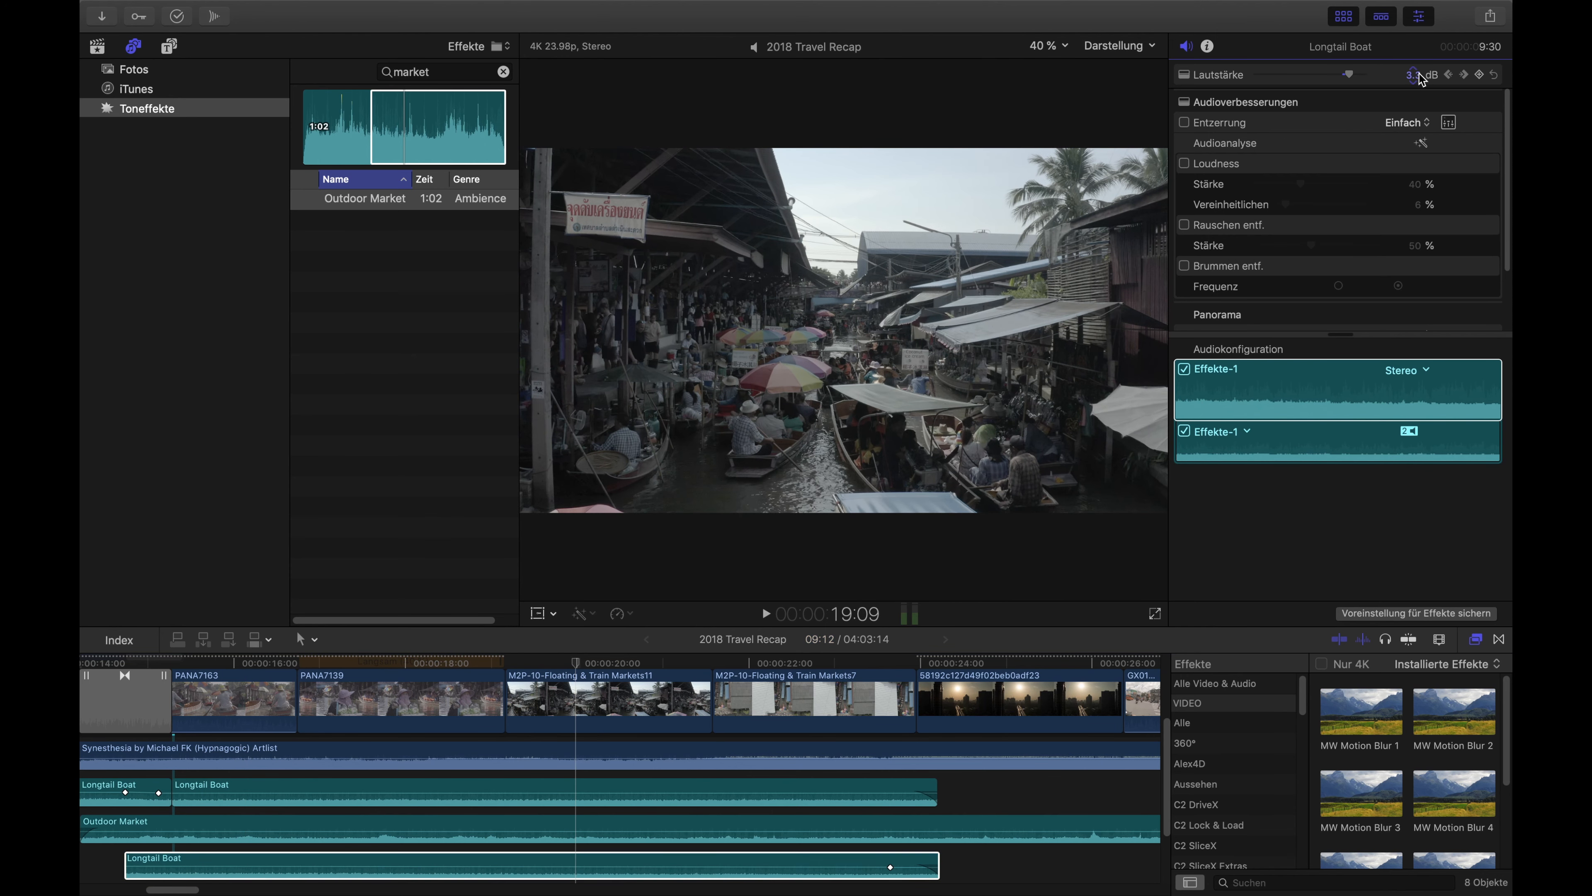
# Step: Reset the duplicated Longtail Boat clip's volume to 0 dB and set the volume of the split-off upper Longtail Boat clip to 3 dB
pyautogui.click(1494, 75)
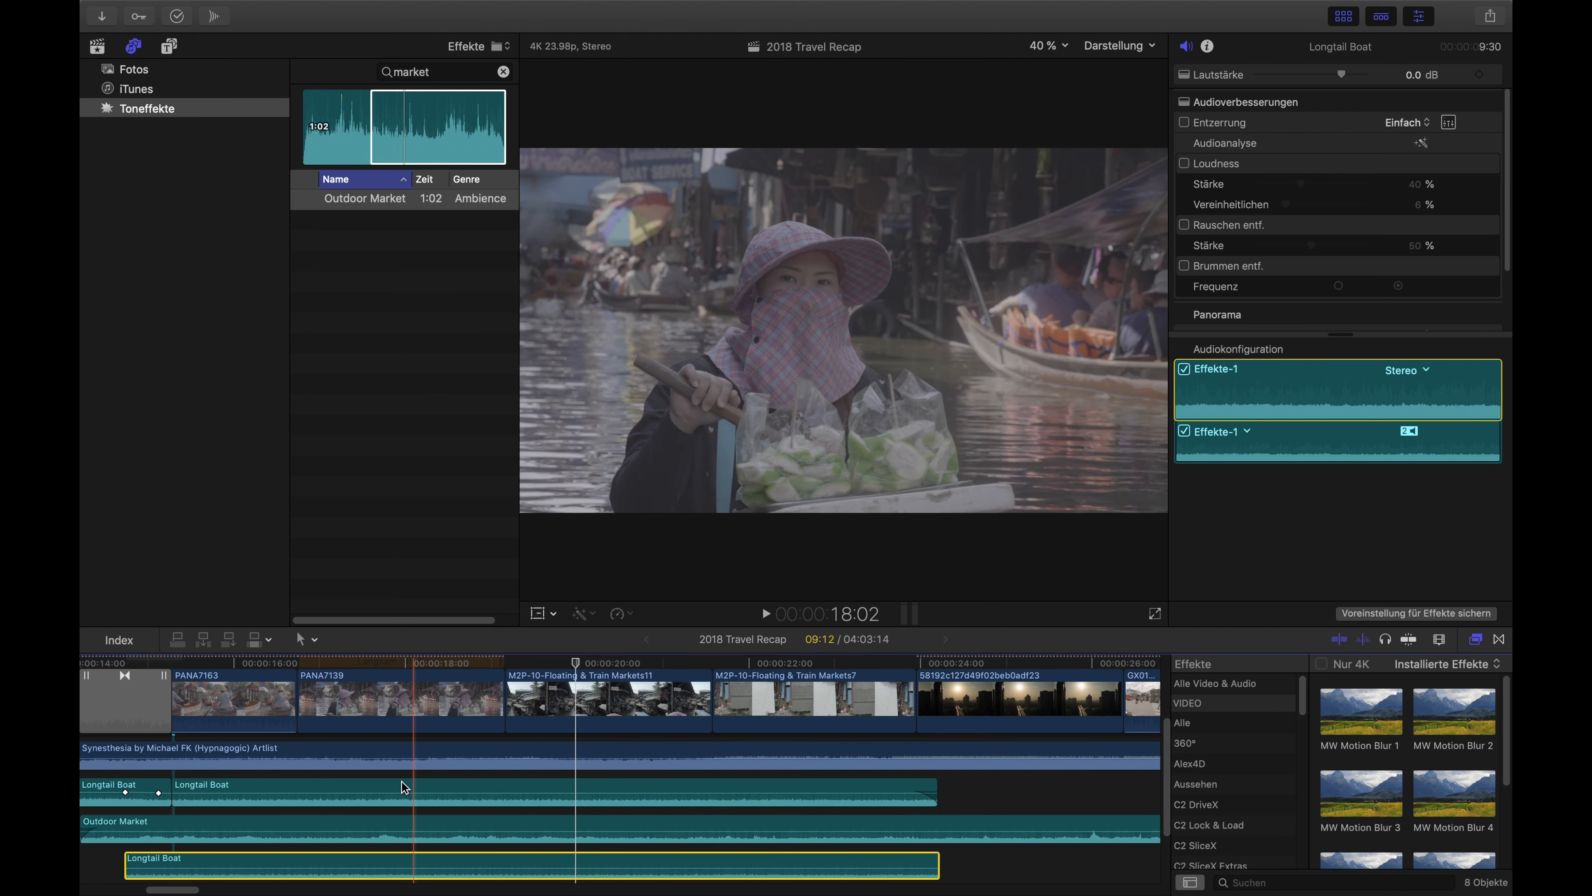
pyautogui.click(401, 793)
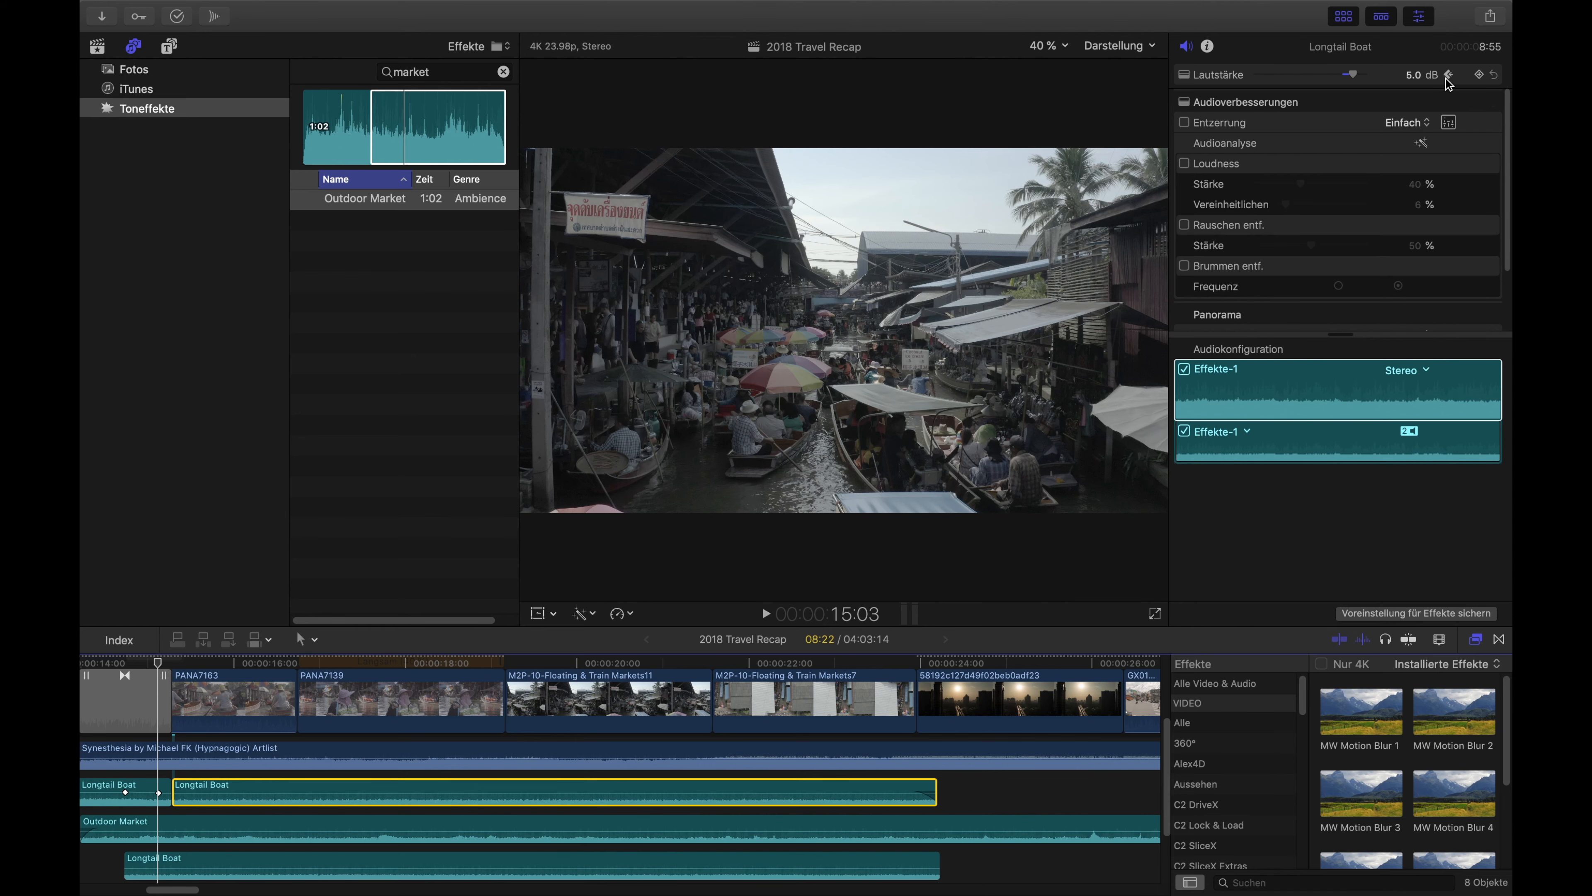
pyautogui.click(1415, 75)
pyautogui.write('3')
pyautogui.press('Return')
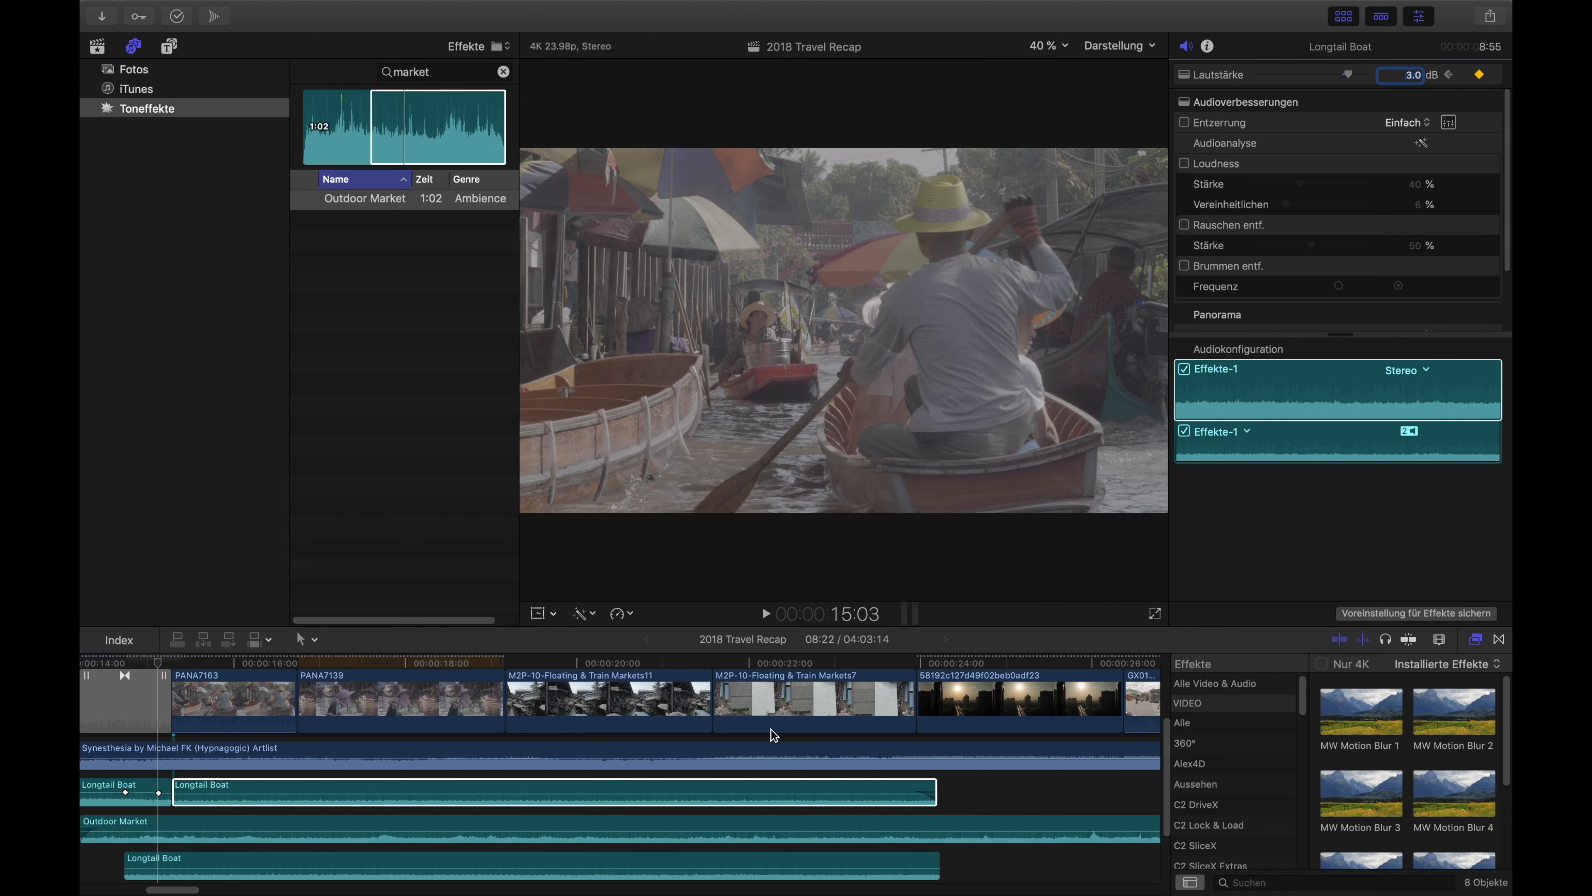
pyautogui.click(1449, 75)
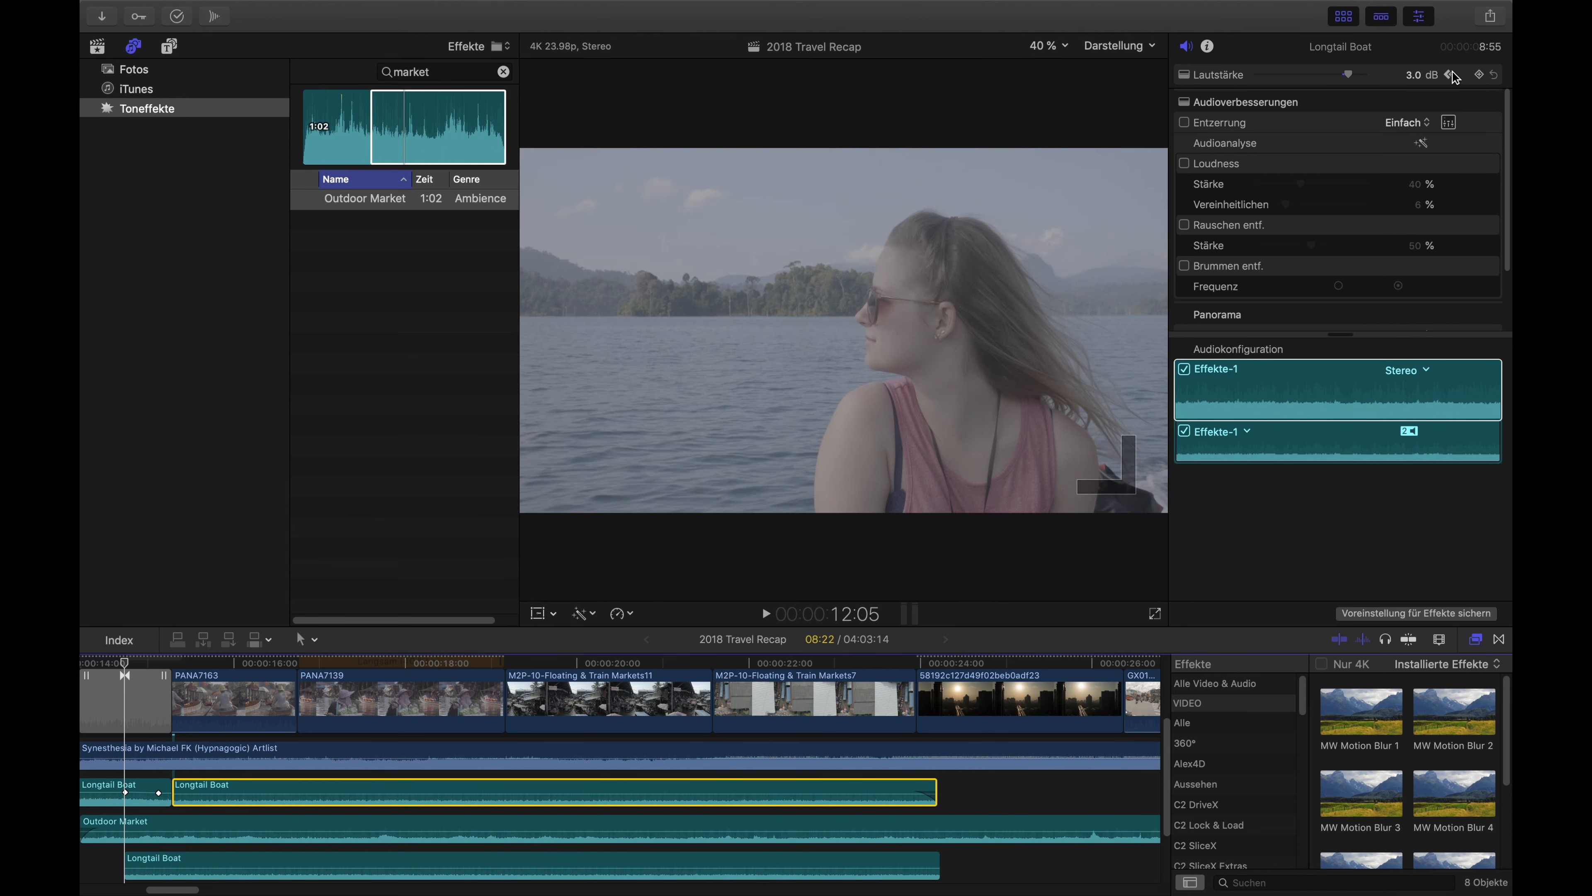
# Step: Set the Outdoor Market clip's volume to 5 dB and play back the section from about 14:06
pyautogui.click(928, 664)
pyautogui.hscroll(10, 689, 784)
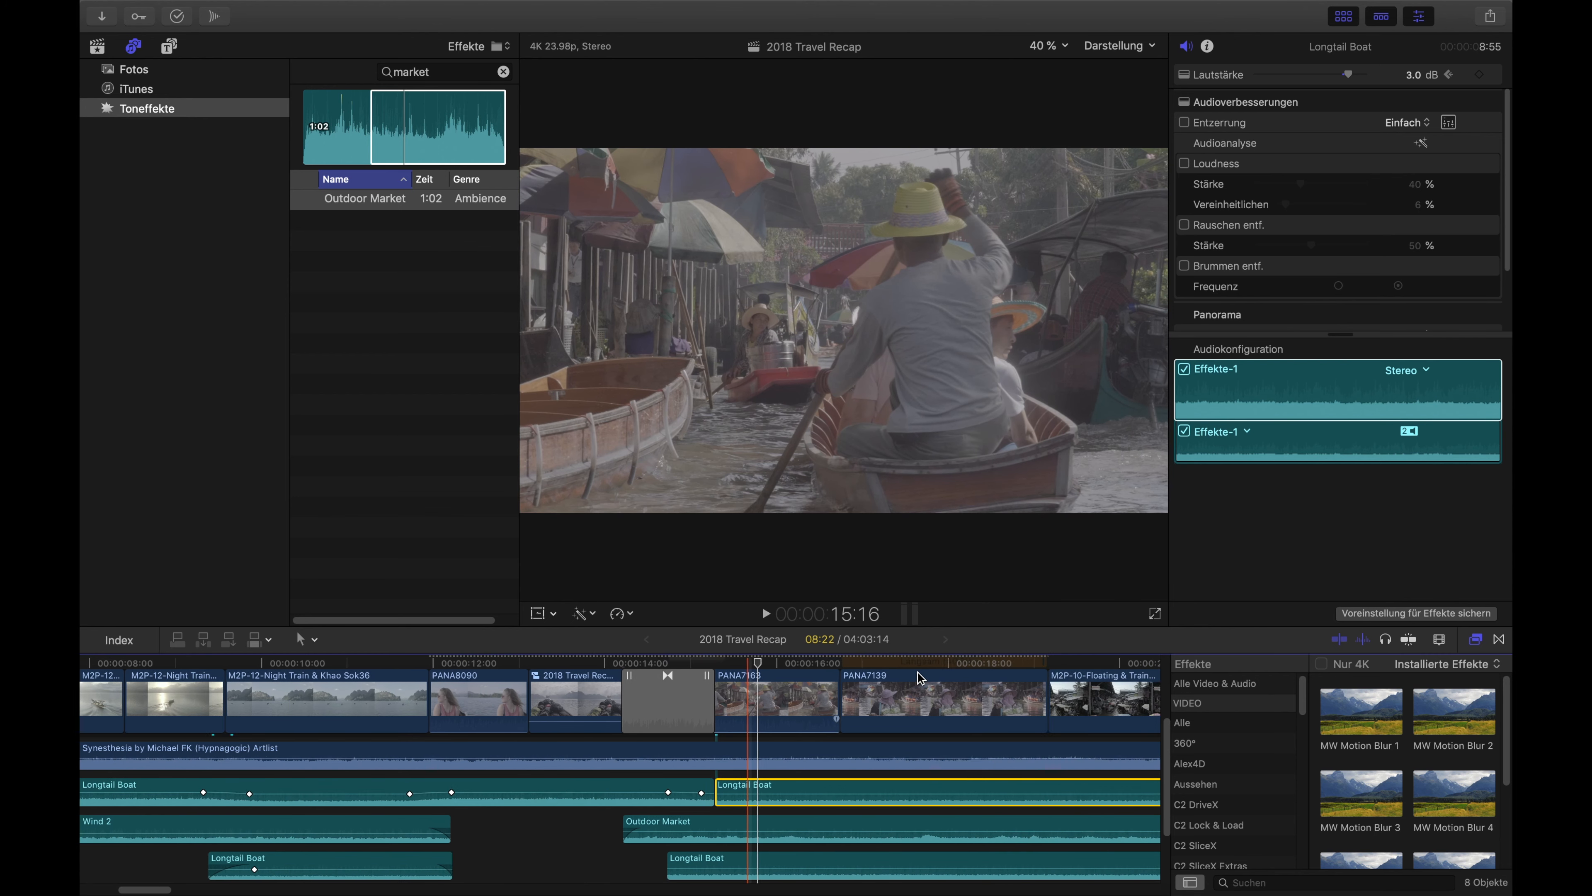
pyautogui.click(500, 833)
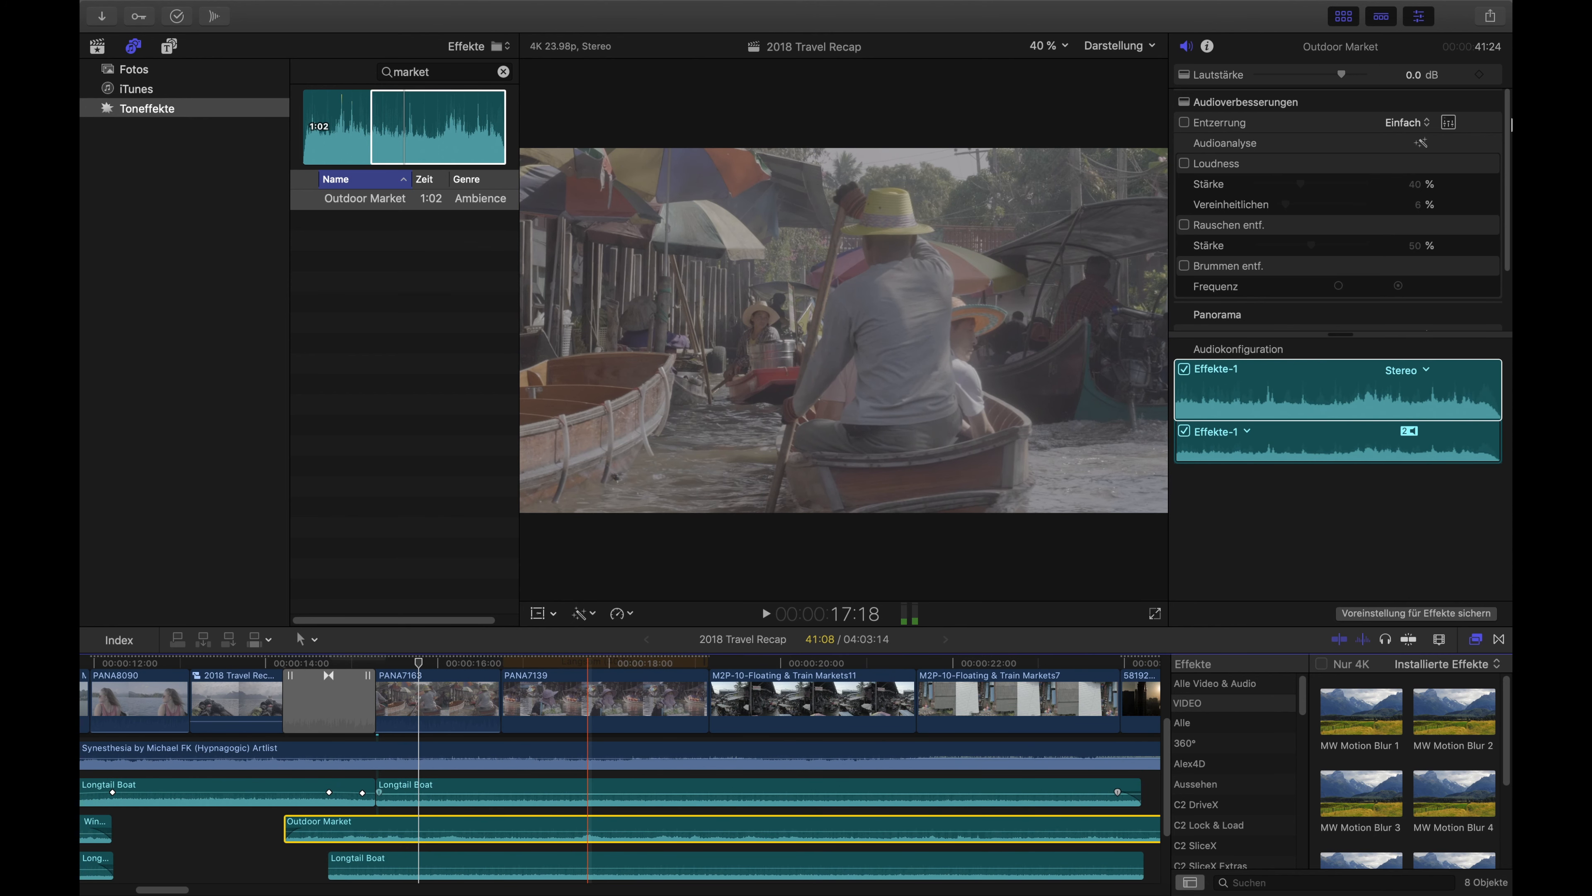
pyautogui.click(1411, 77)
pyautogui.moveTo(1410, 84); pyautogui.dragTo(1411, 71)
pyautogui.press('Return')
pyautogui.click(290, 658)
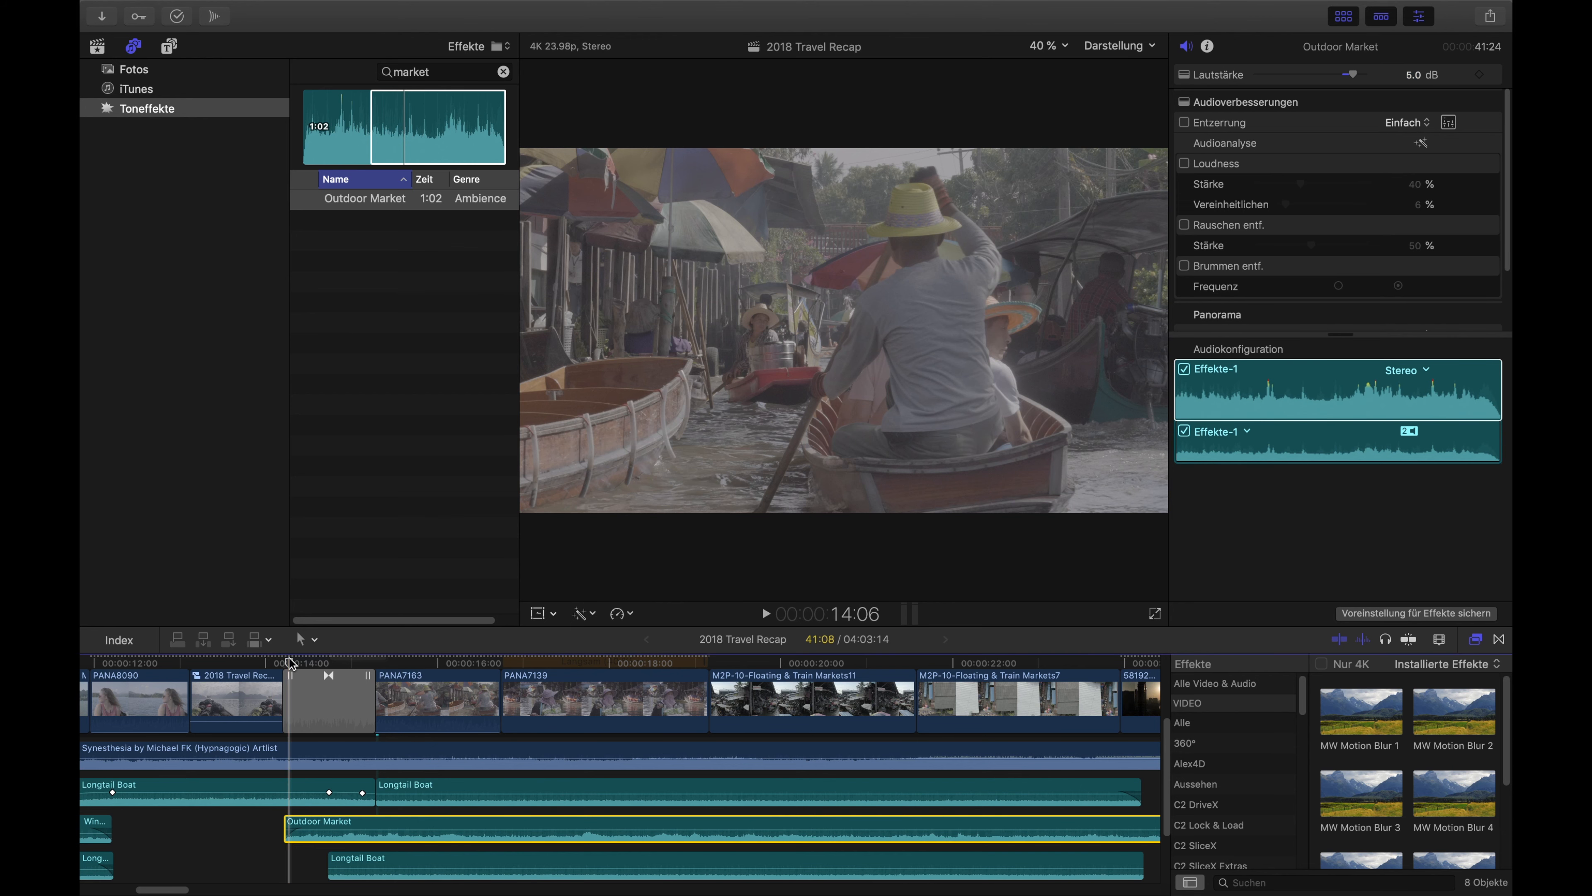
pyautogui.press('space')
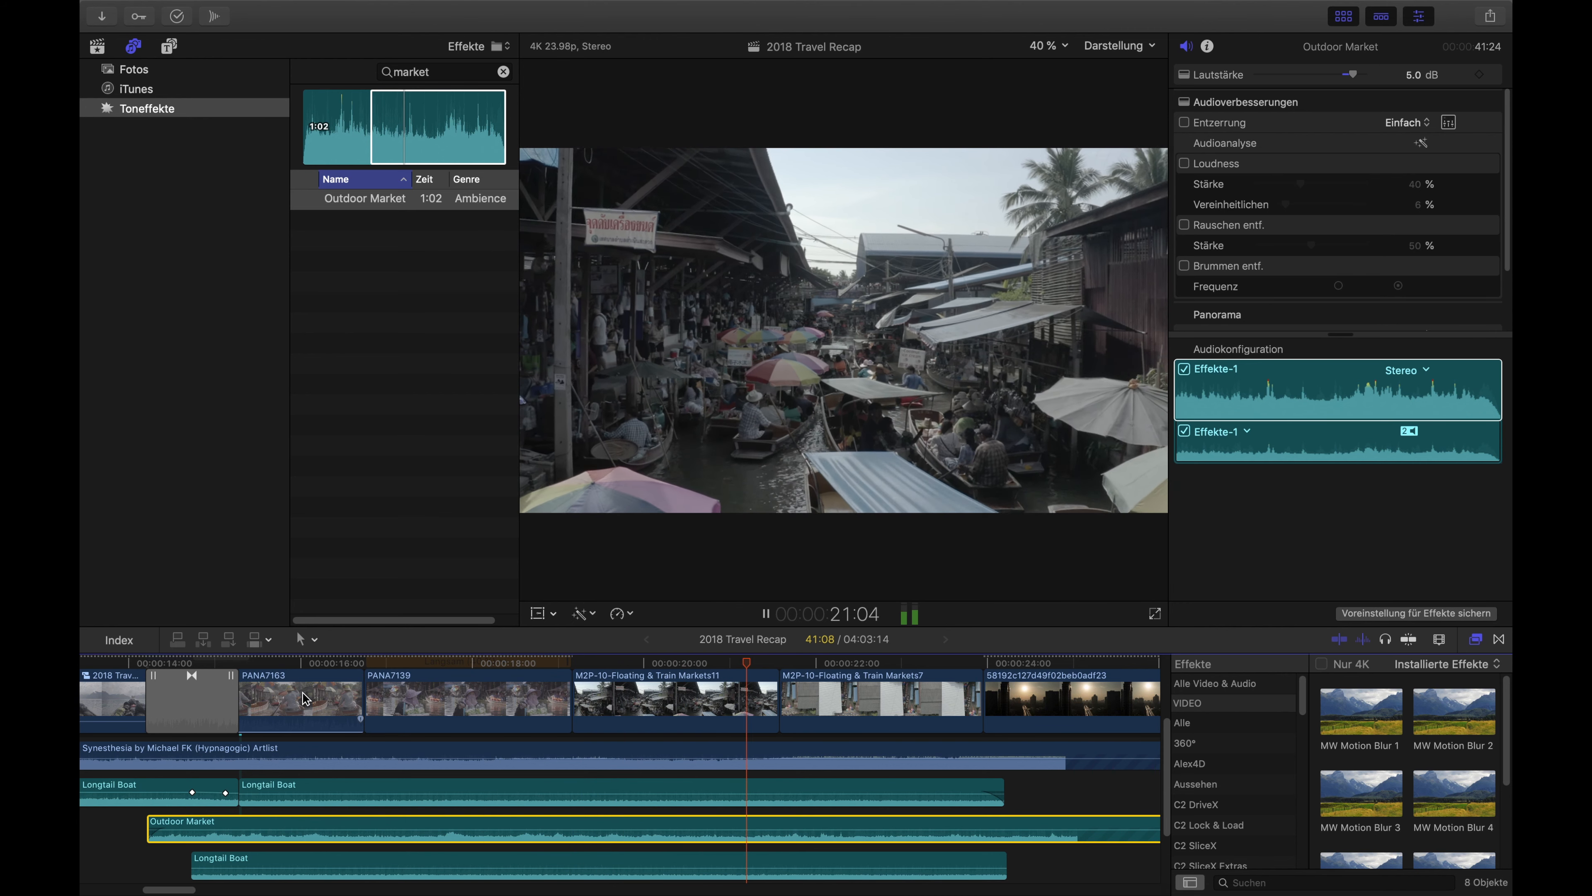
pyautogui.press('space')
# Step: Trim the end of the lower Longtail Boat clip to about 19:11 and give it a long fade-out
pyautogui.moveTo(624, 663); pyautogui.dragTo(601, 666)
pyautogui.scroll(-1, 599, 690)
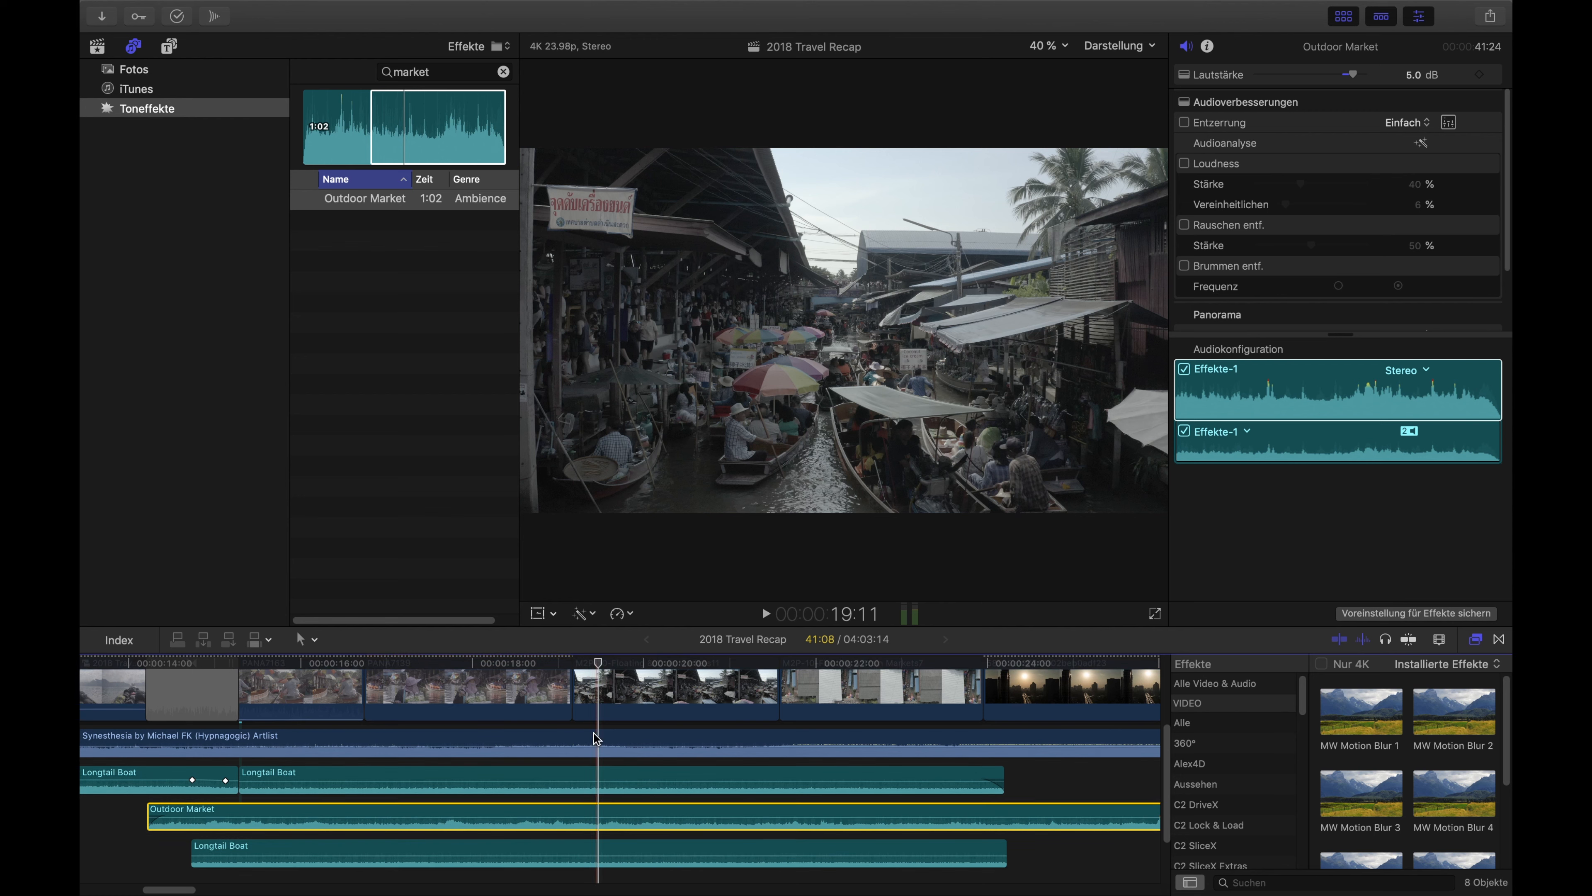
pyautogui.click(602, 846)
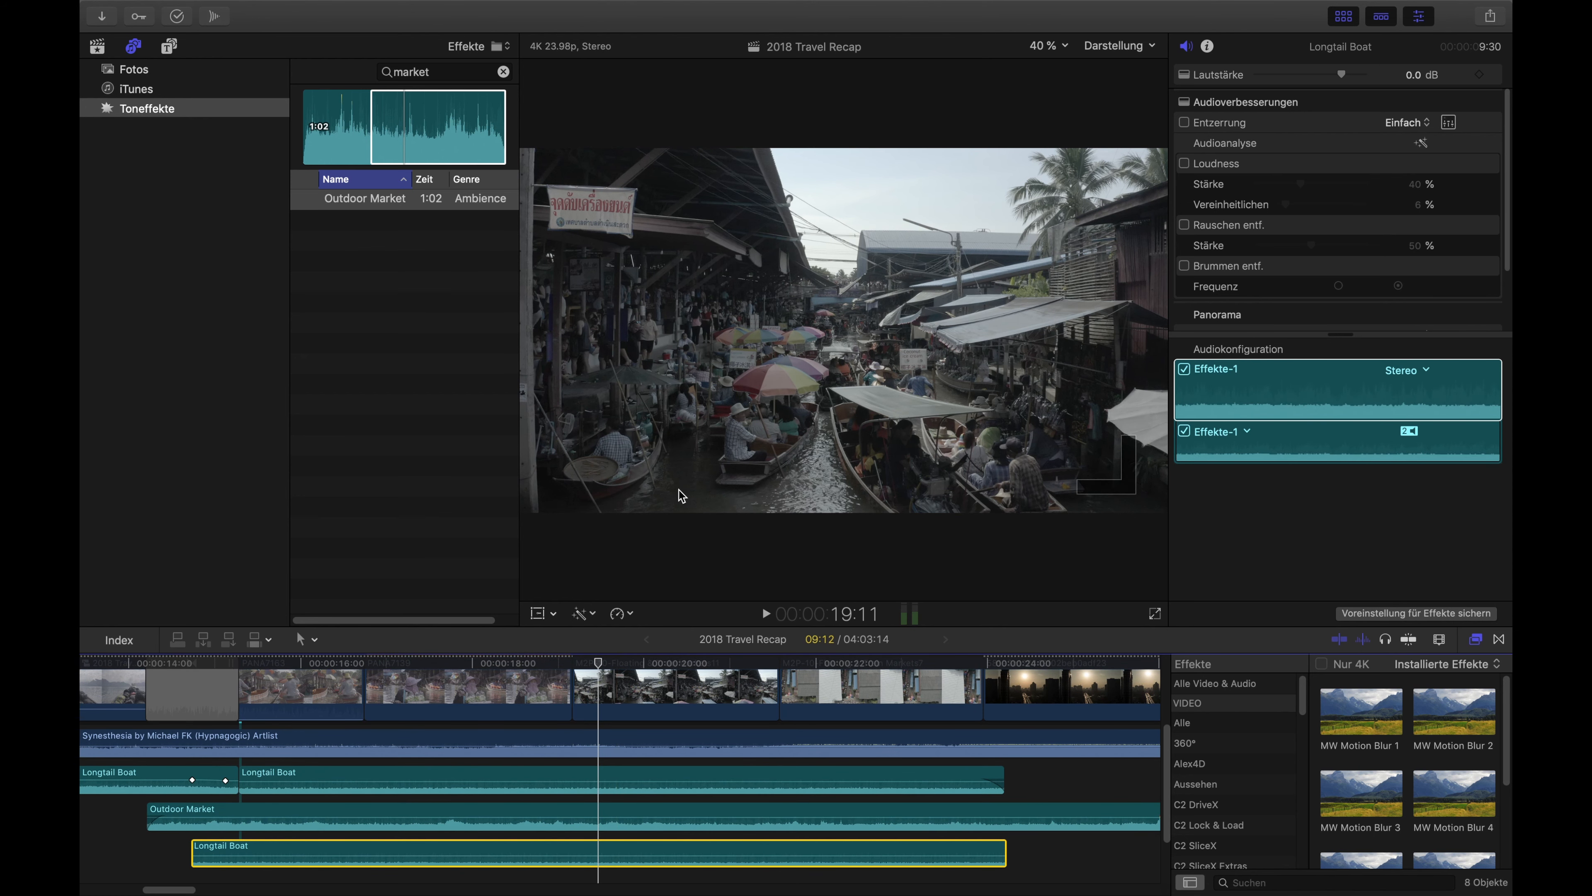
pyautogui.hotkey('alt', ']')
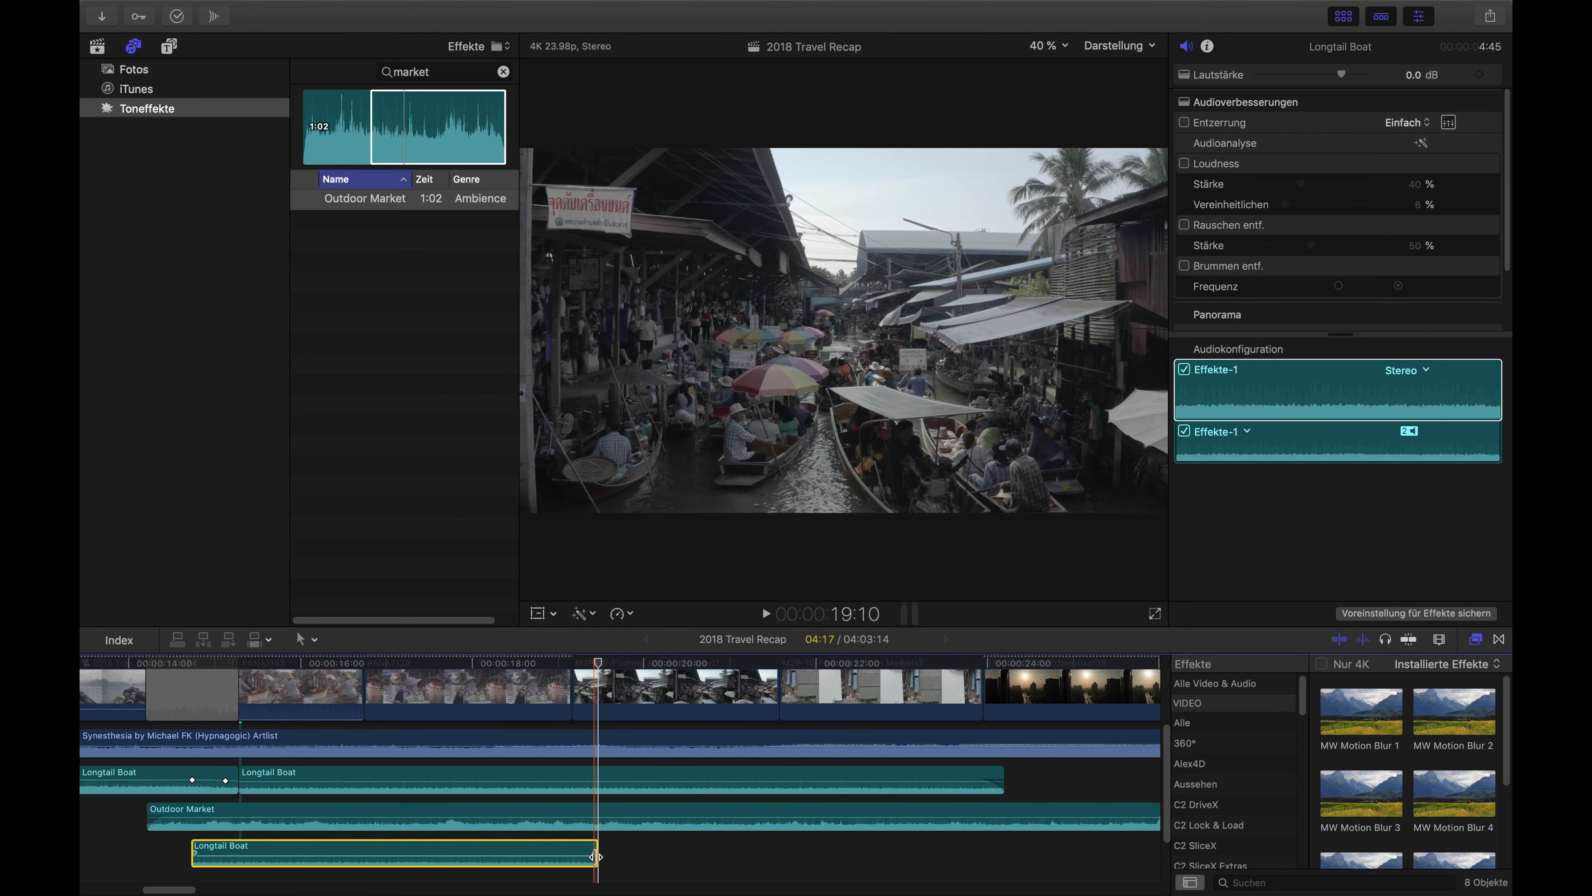
pyautogui.moveTo(596, 854); pyautogui.dragTo(469, 853)
# Step: Shorten the split-off upper Longtail Boat clip to just past the start of the Floating & Train Markets11 shot with a fade-out, and play back
pyautogui.scroll(3, 597, 806)
pyautogui.moveTo(1003, 809); pyautogui.dragTo(543, 804)
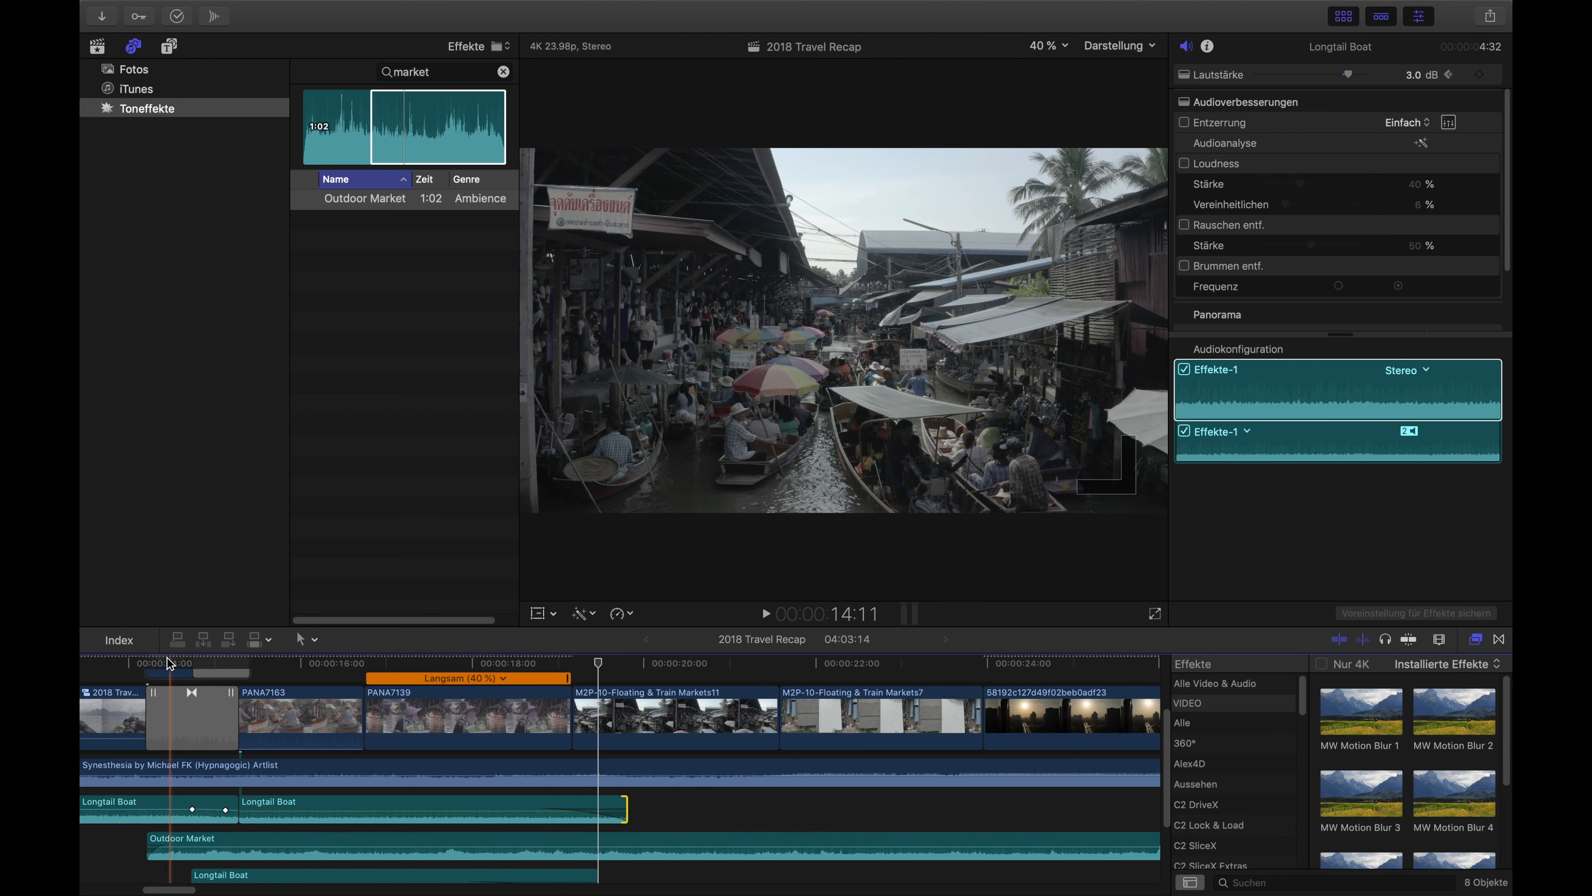
pyautogui.press('space')
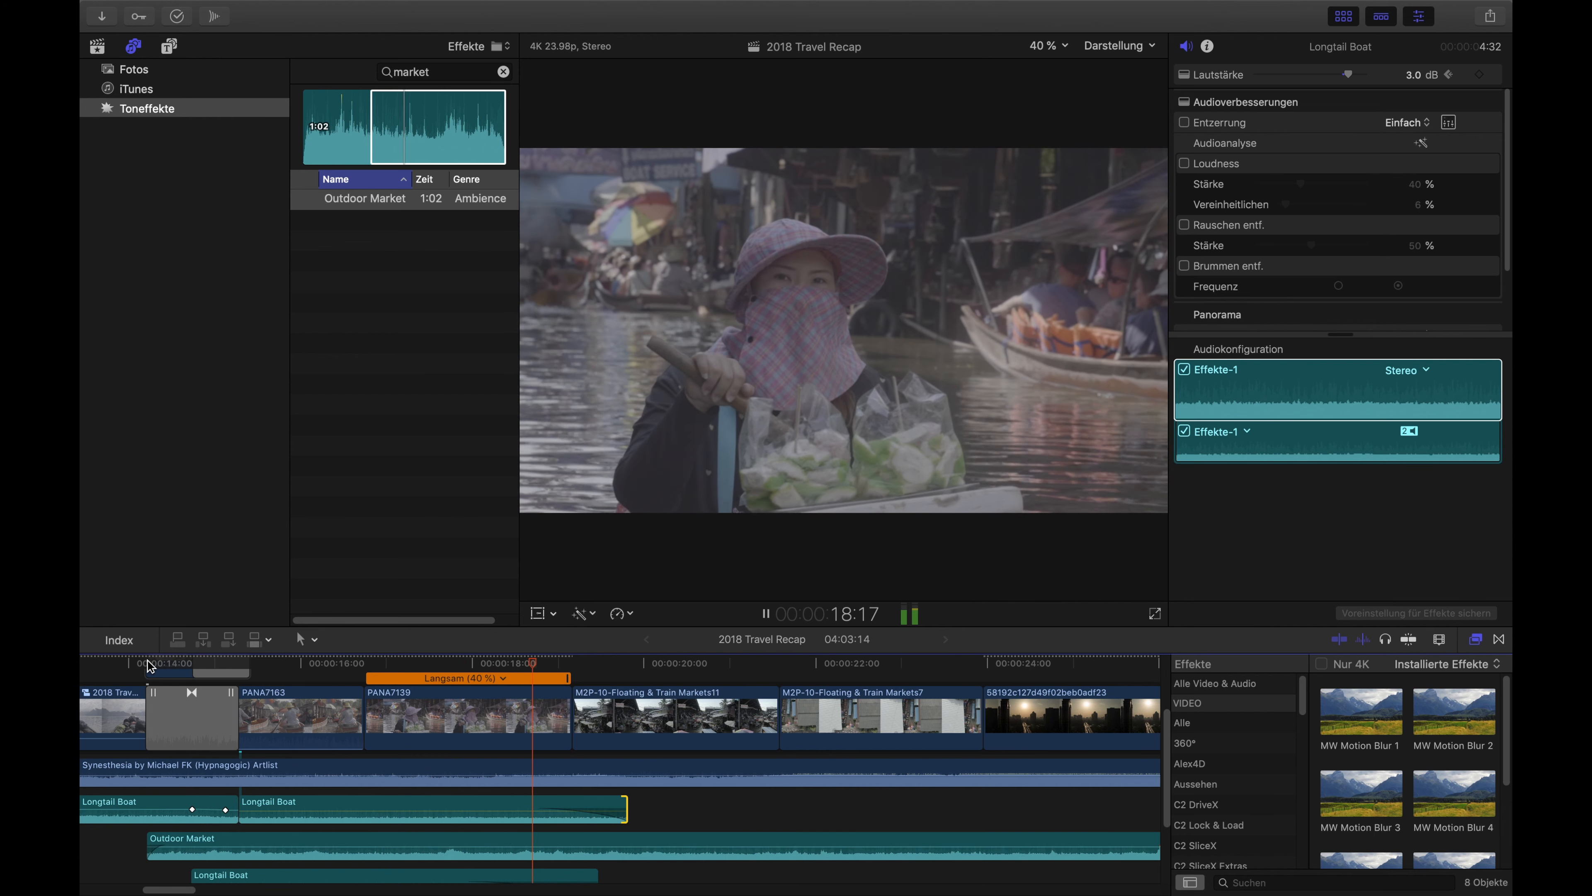
pyautogui.press('space')
# Step: Trim the ends of both Longtail Boat clips to just after the PANA7139 shot begins, shorten the lower clip's fade-out, and play back the section
pyautogui.moveTo(625, 809); pyautogui.dragTo(399, 778)
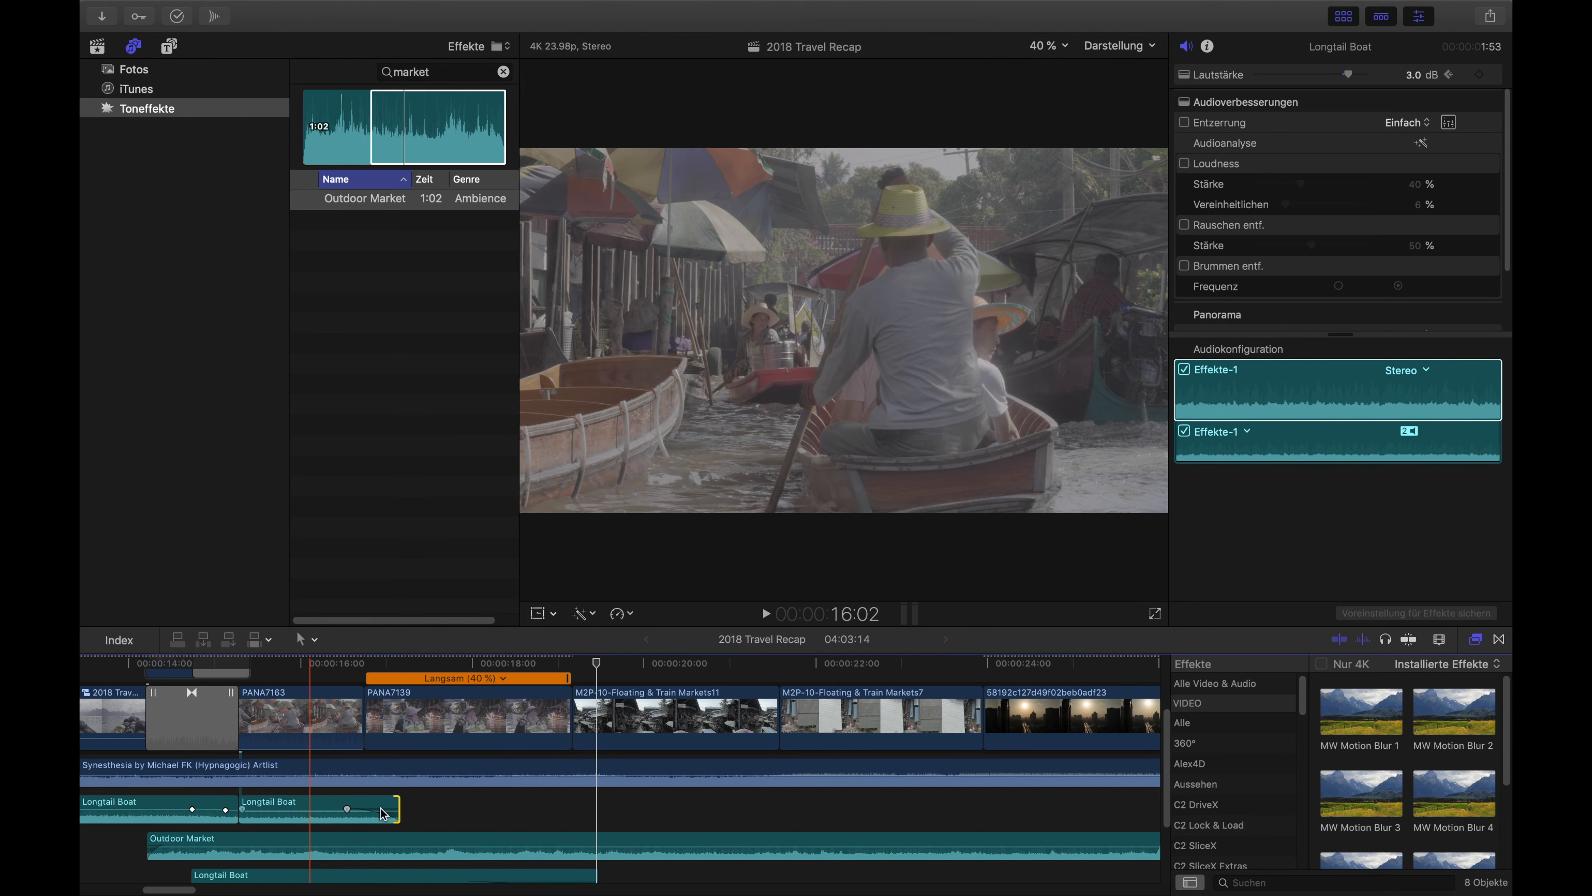
pyautogui.moveTo(398, 809); pyautogui.dragTo(384, 768)
pyautogui.scroll(-2, 390, 796)
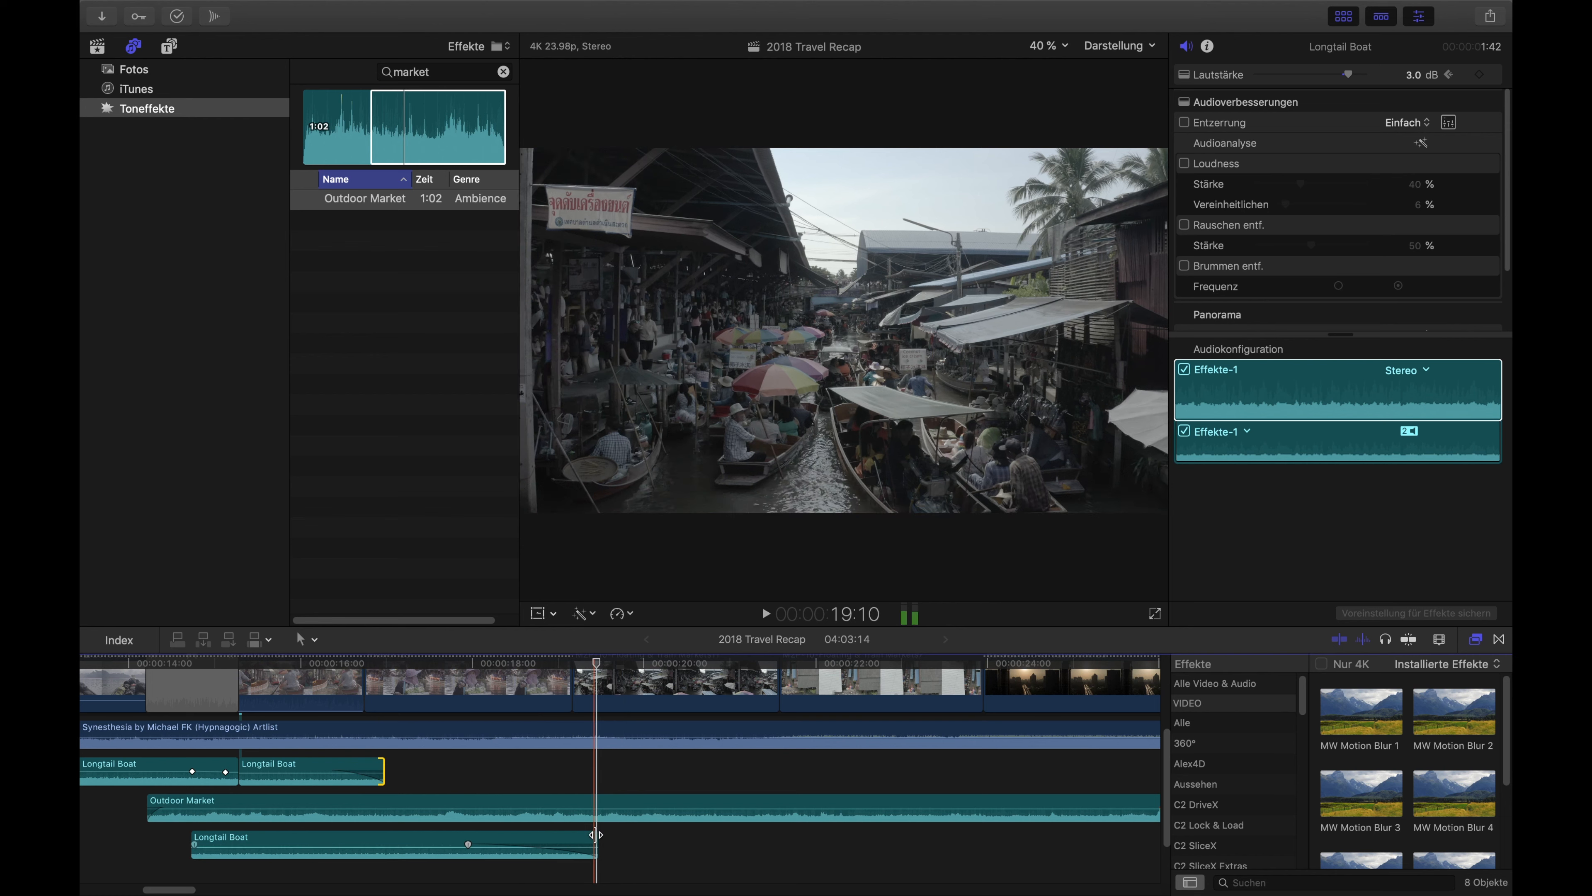
pyautogui.moveTo(464, 832); pyautogui.dragTo(390, 810)
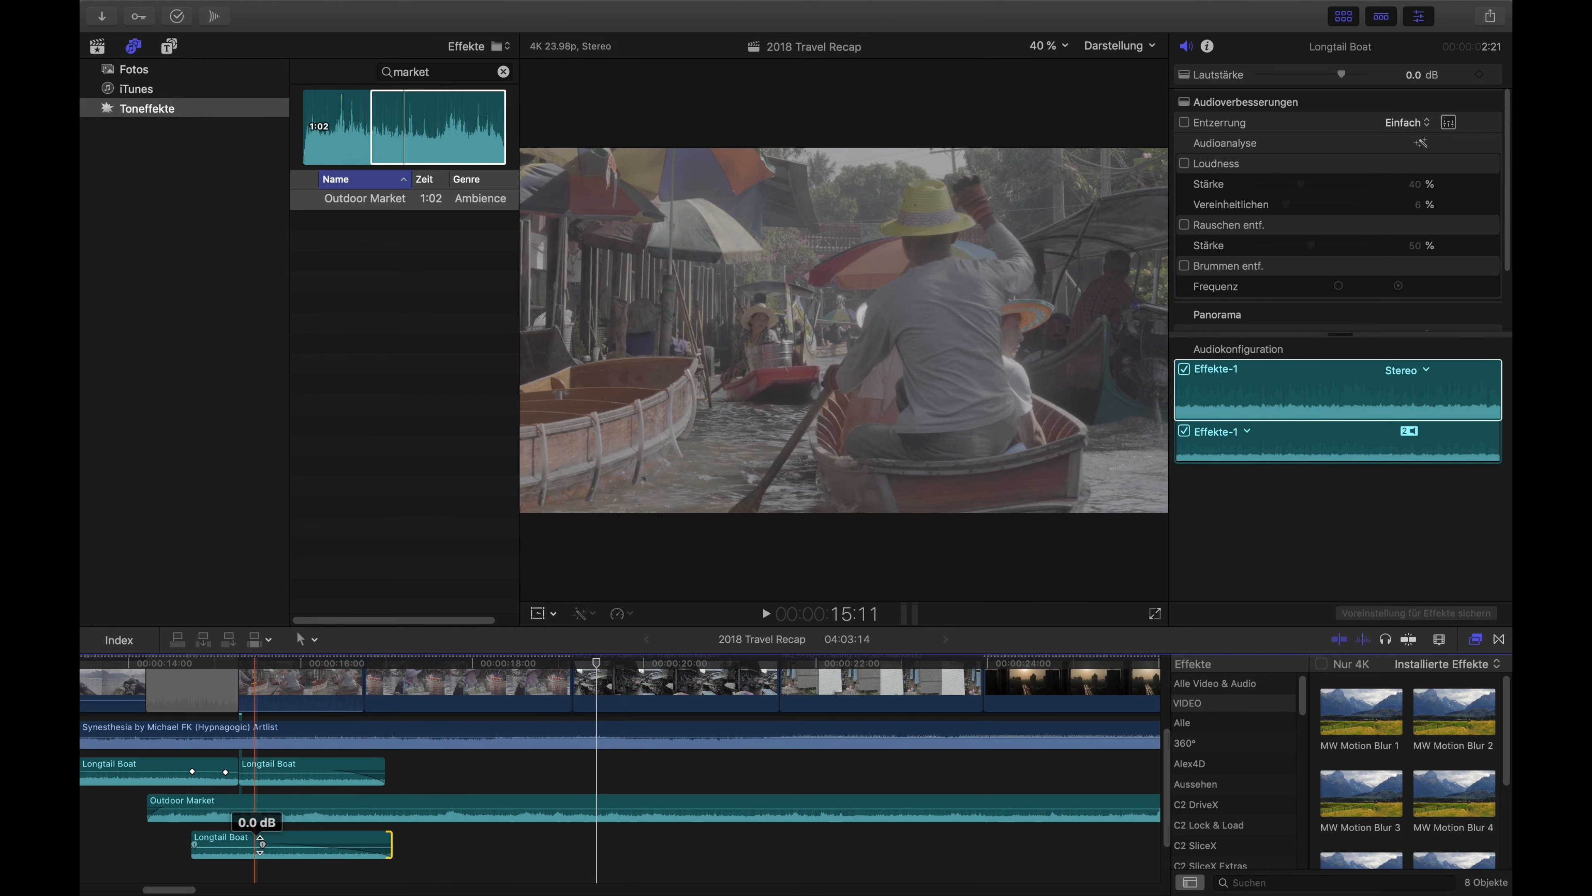
pyautogui.moveTo(264, 845); pyautogui.dragTo(344, 845)
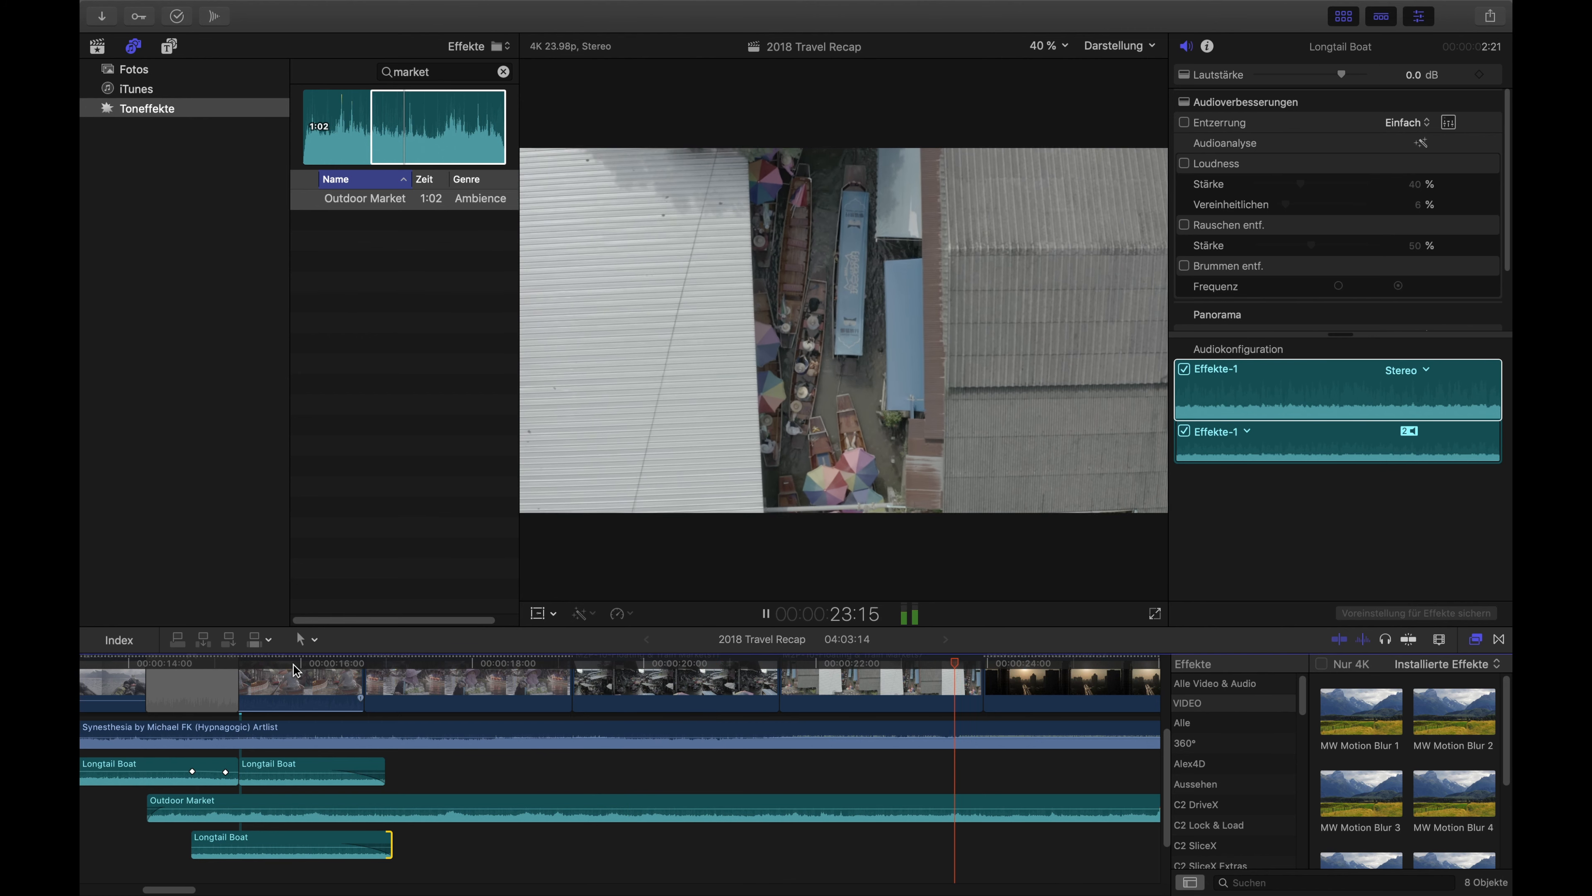
pyautogui.press('space')
# Step: Trim the end of the Outdoor Market clip to about 24:03, just after the sunset skyline shot begins, and give it a short fade-out
pyautogui.moveTo(1013, 663); pyautogui.dragTo(1002, 659)
pyautogui.click(1015, 805)
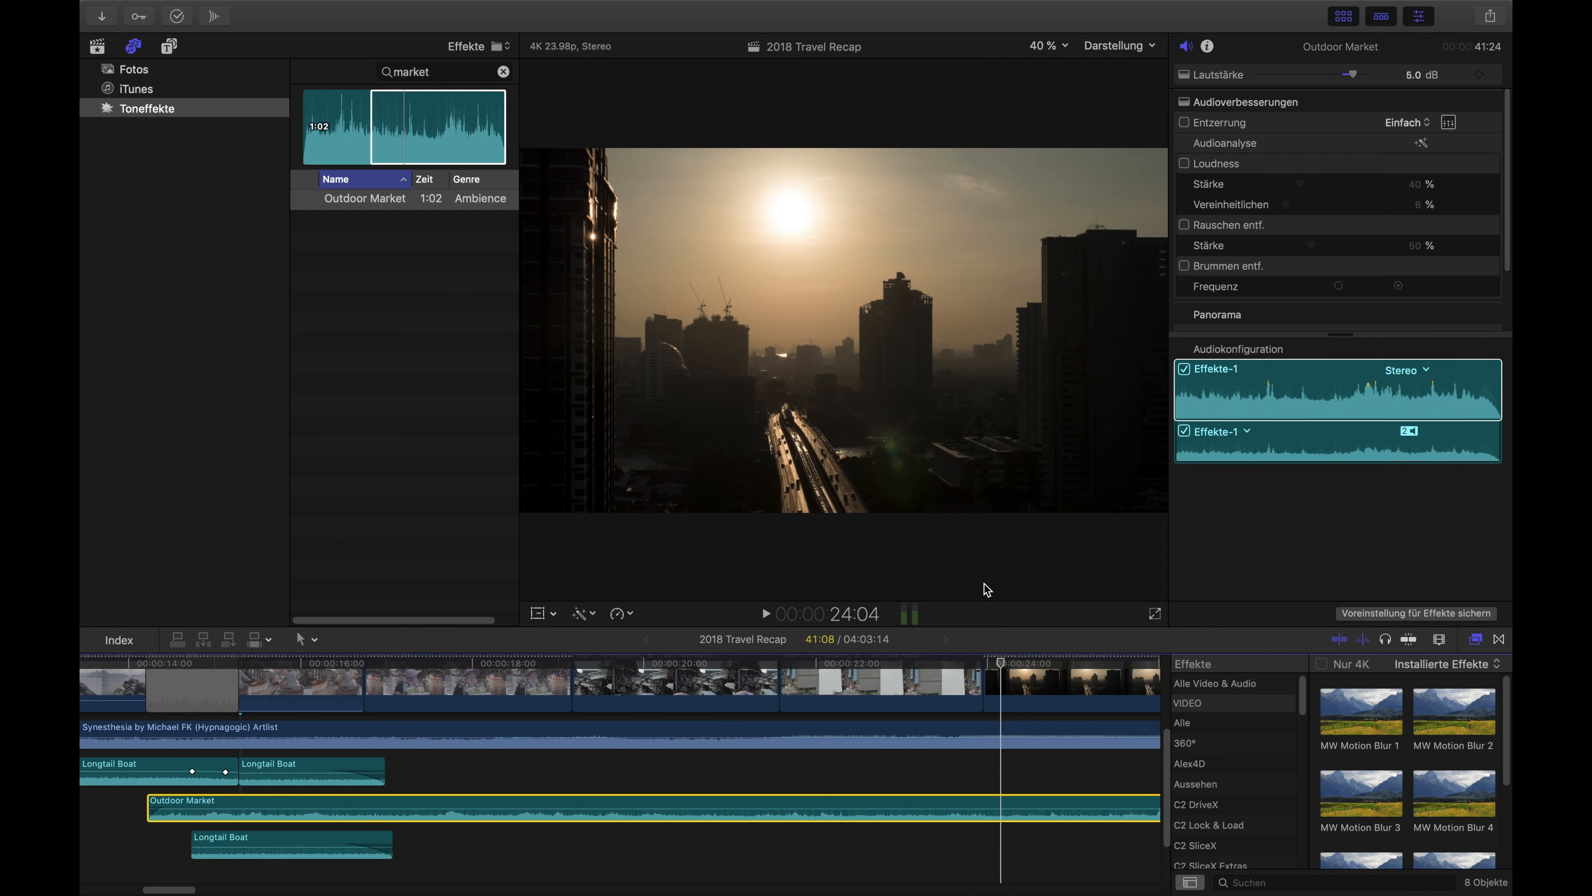
pyautogui.hotkey('alt', ']')
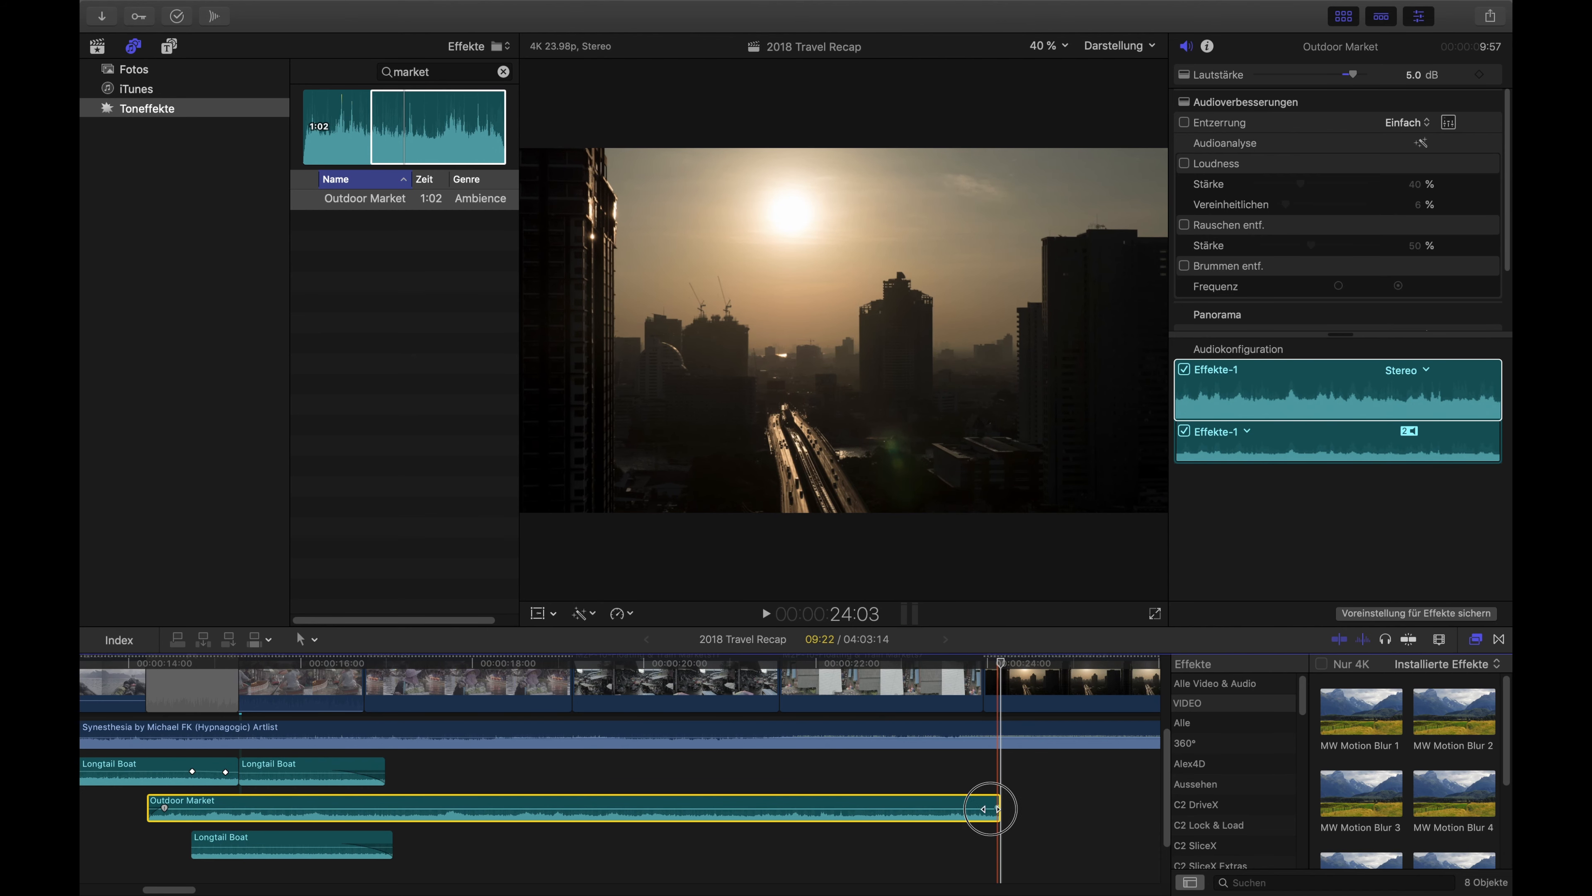
# Step: Search the sound effects for "water" and preview Floating Water
pyautogui.click(501, 71)
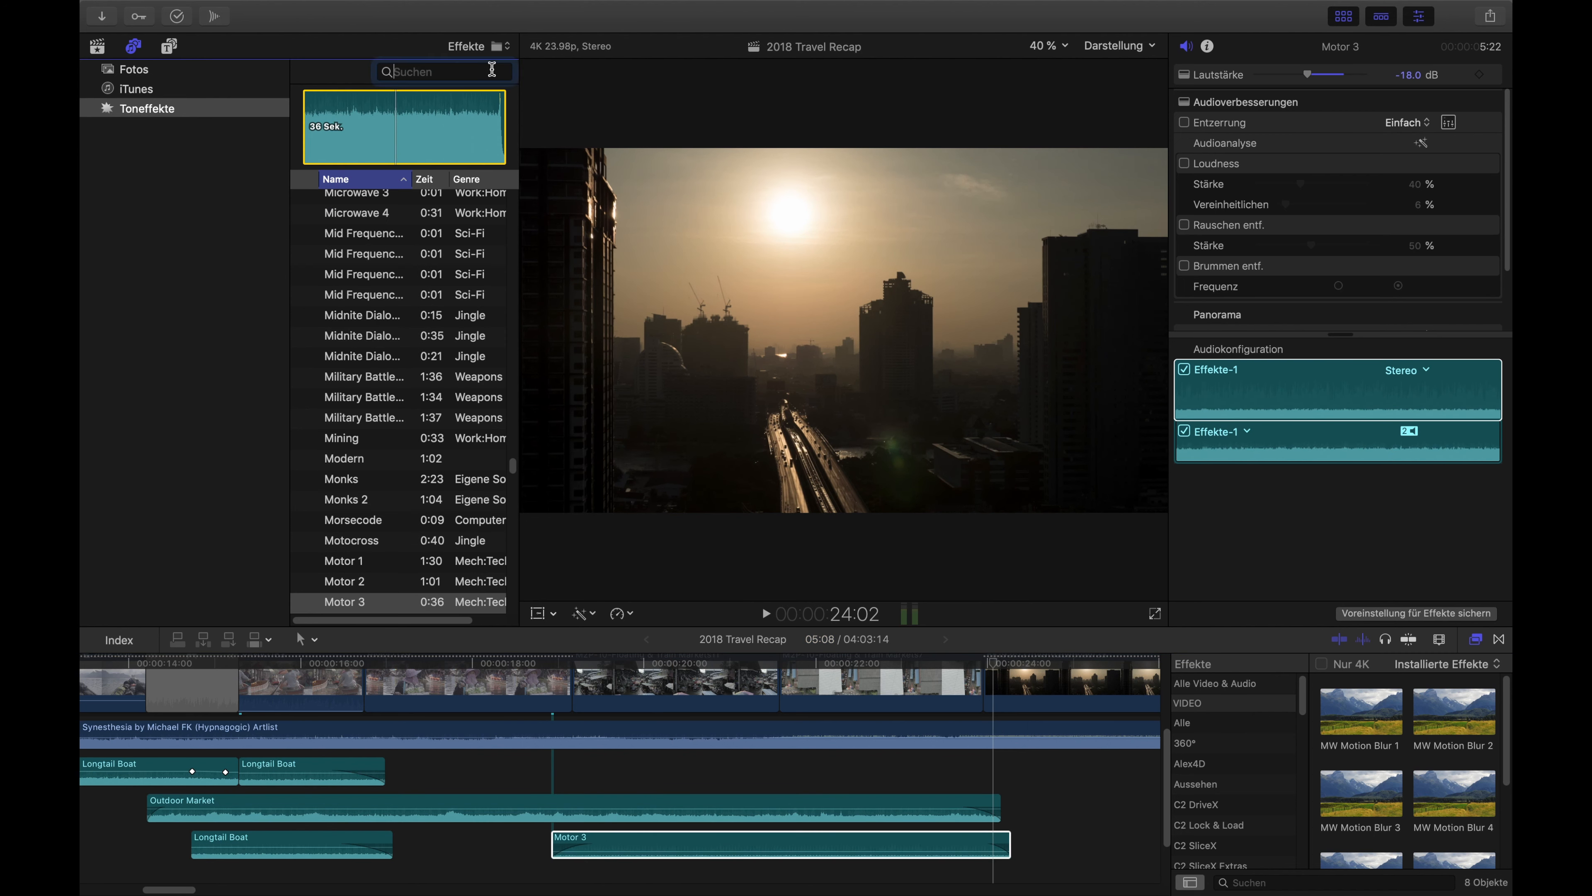
pyautogui.click(571, 845)
pyautogui.click(456, 67)
pyautogui.write('water')
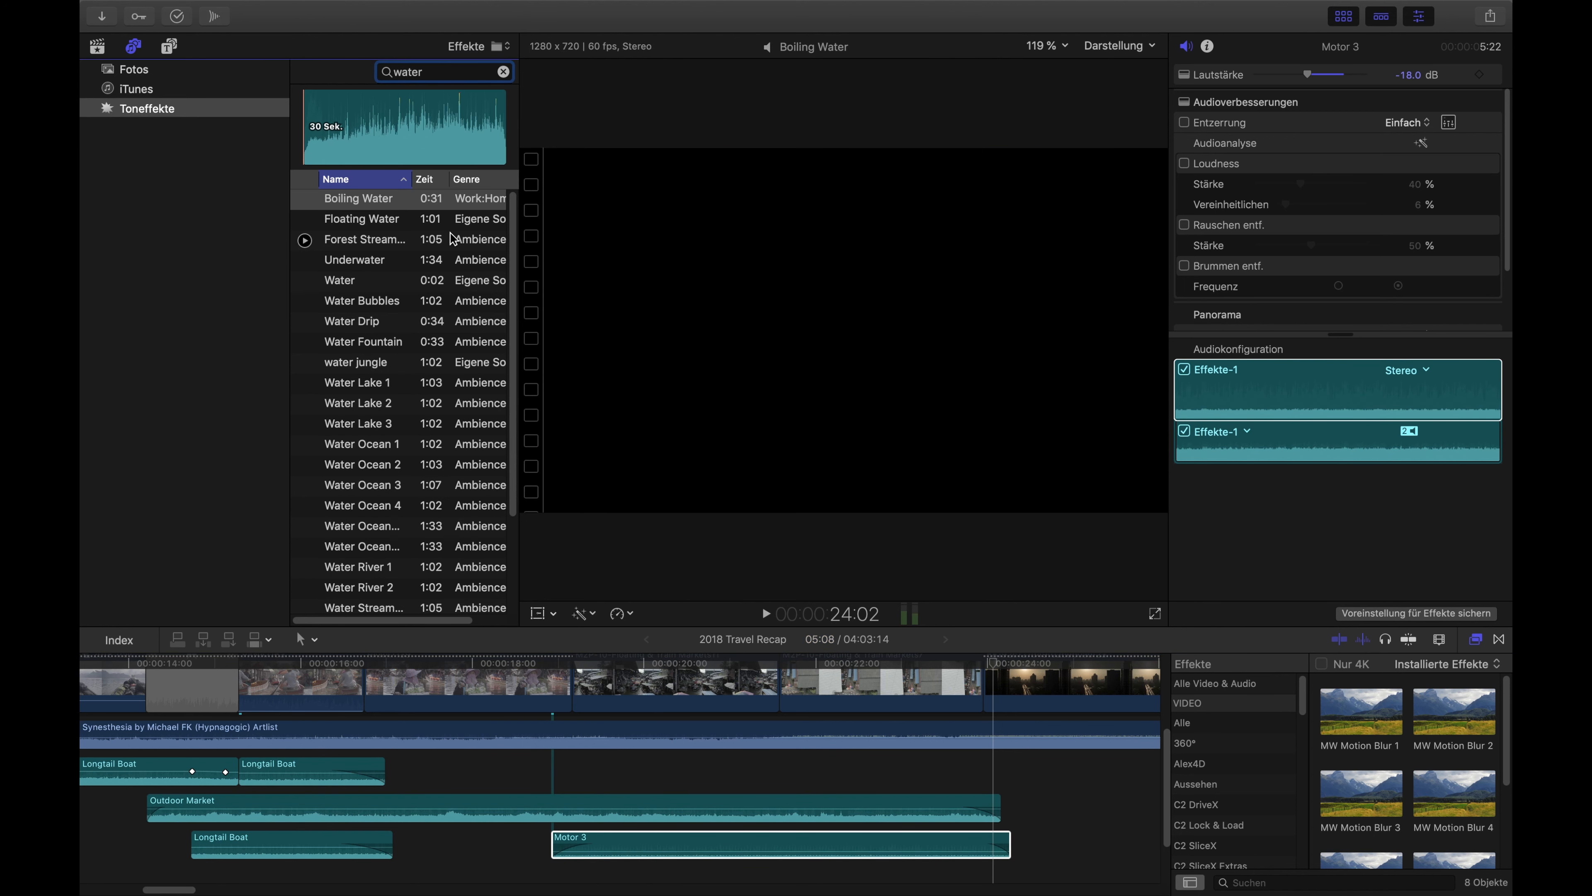
pyautogui.click(411, 219)
pyautogui.press('space')
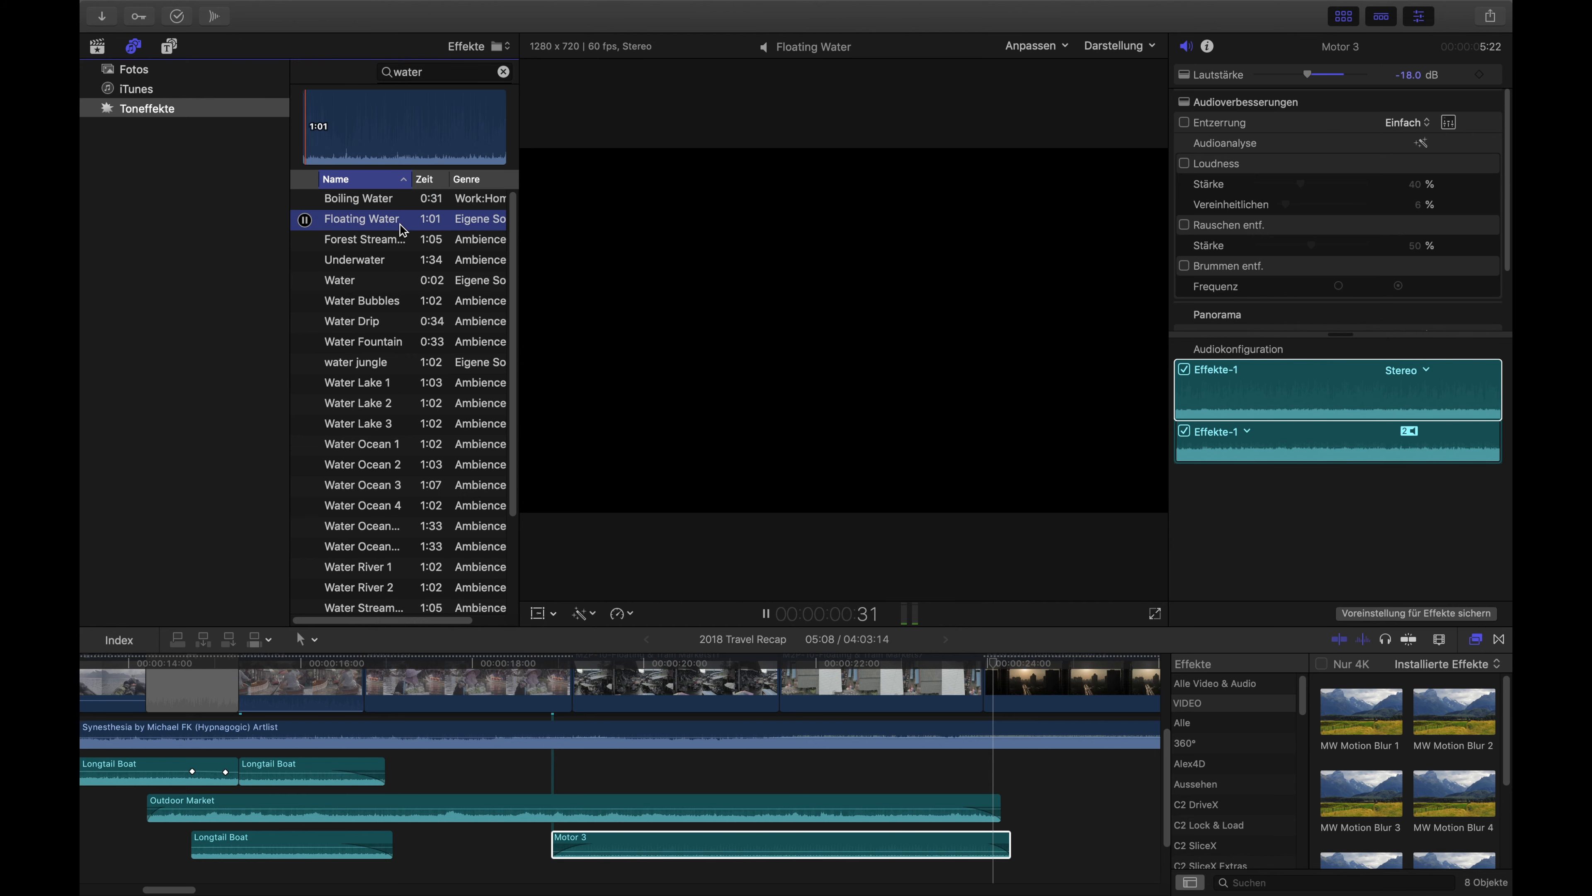
# Step: Preview the Water, Water Bubbles, Water Drip, Water Lake 1 and Water Lake 2 sounds
pyautogui.click(395, 280)
pyautogui.click(393, 302)
pyautogui.click(397, 321)
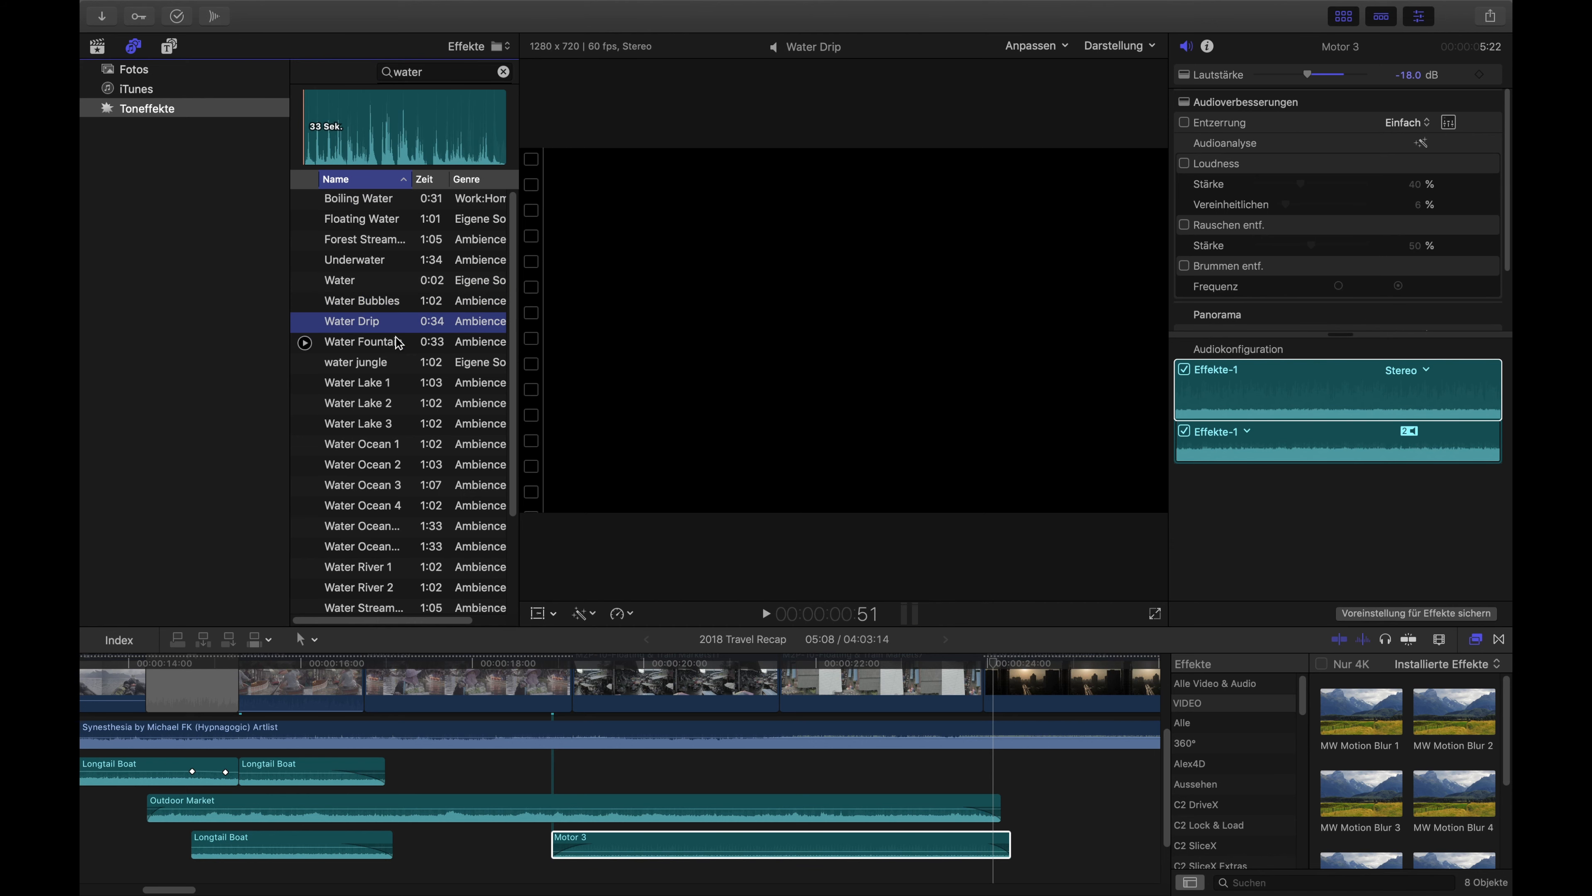
pyautogui.click(391, 386)
pyautogui.click(393, 406)
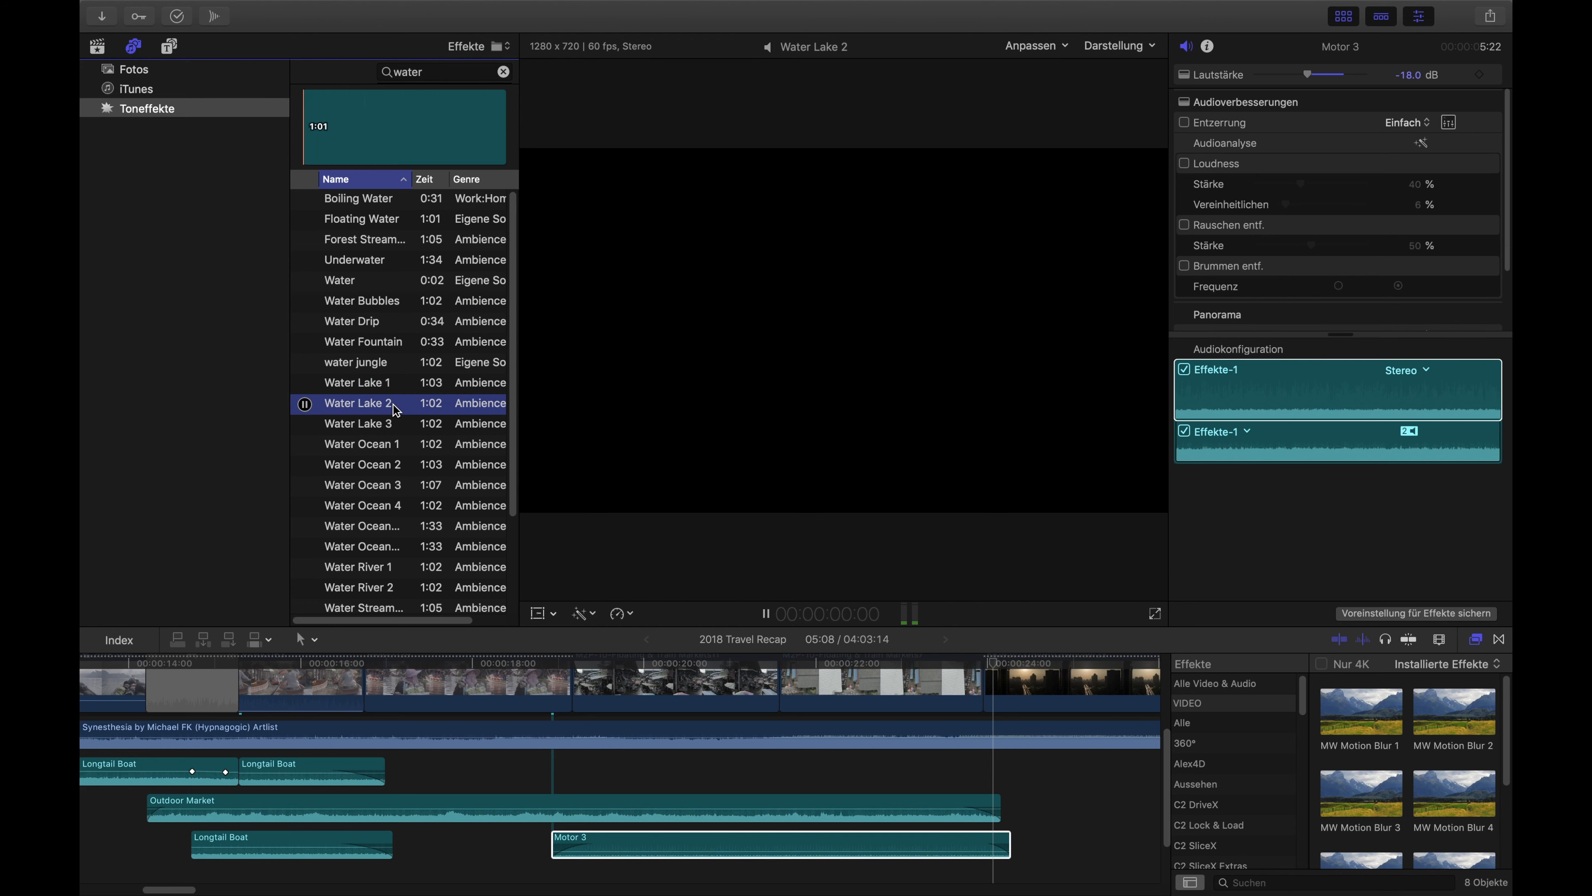
pyautogui.scroll(-1, 402, 402)
pyautogui.press('space')
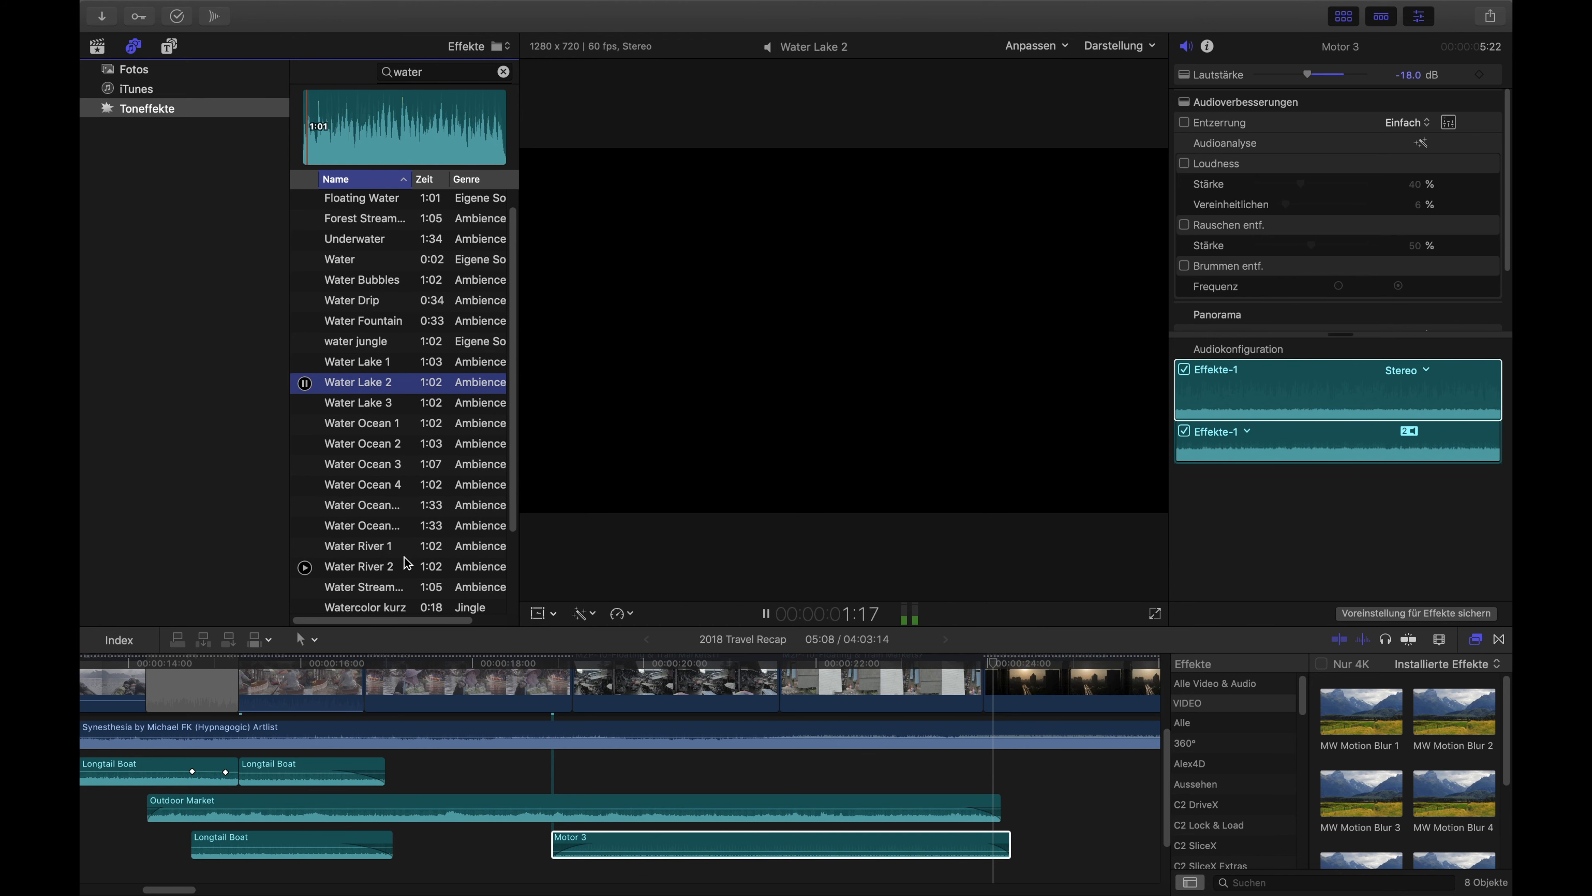
# Step: Preview the Water River 2 and Water River 1 sounds
pyautogui.click(407, 565)
pyautogui.scroll(-1, 395, 480)
pyautogui.hscroll(1, 395, 480)
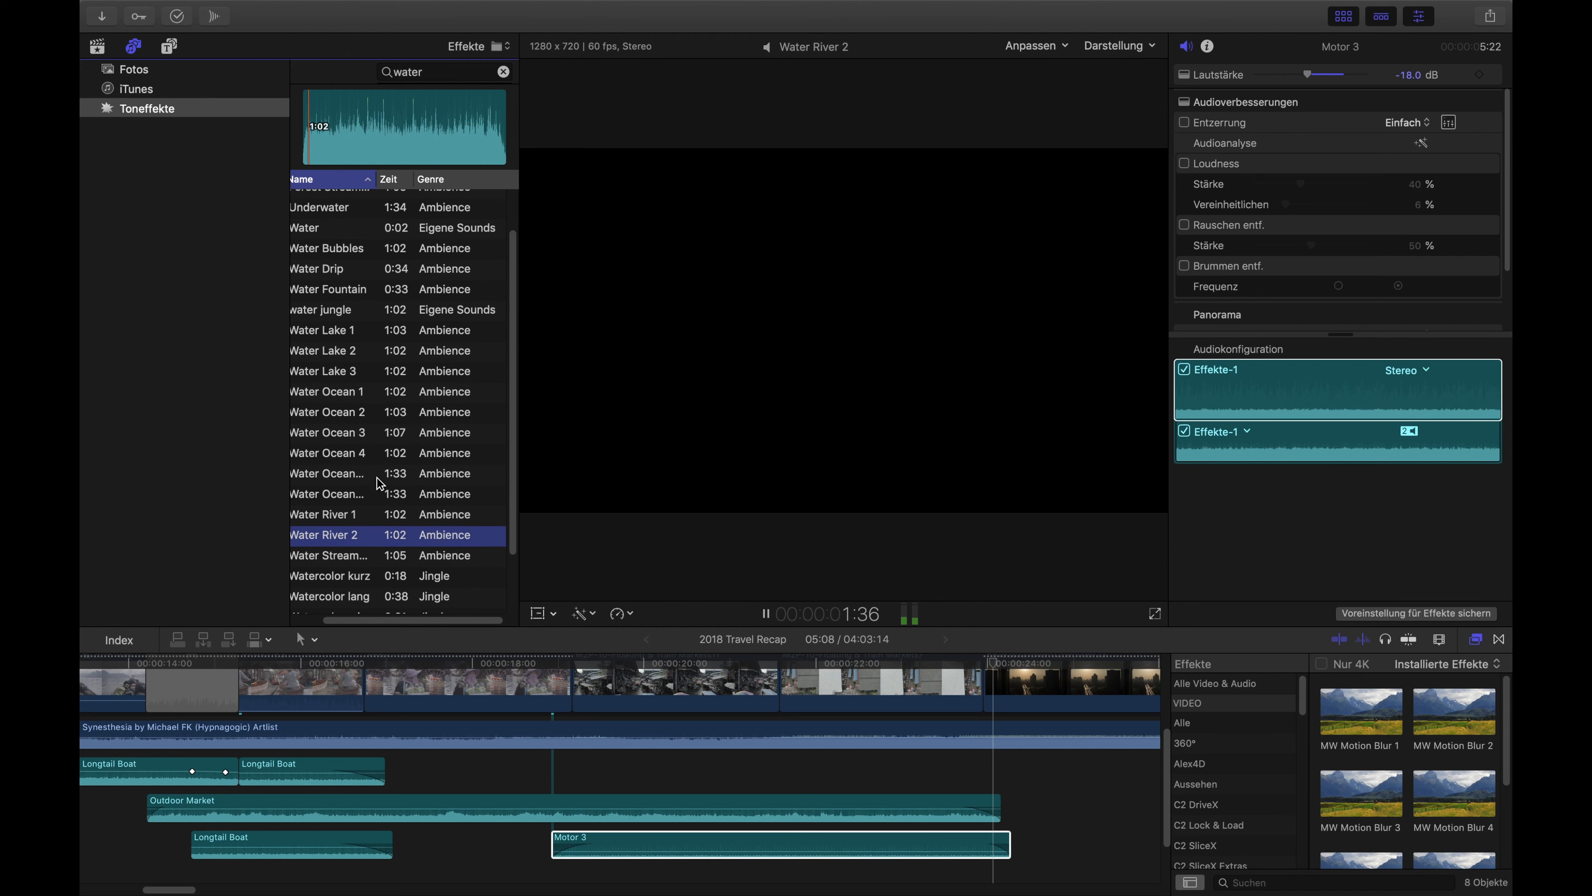
pyautogui.click(361, 518)
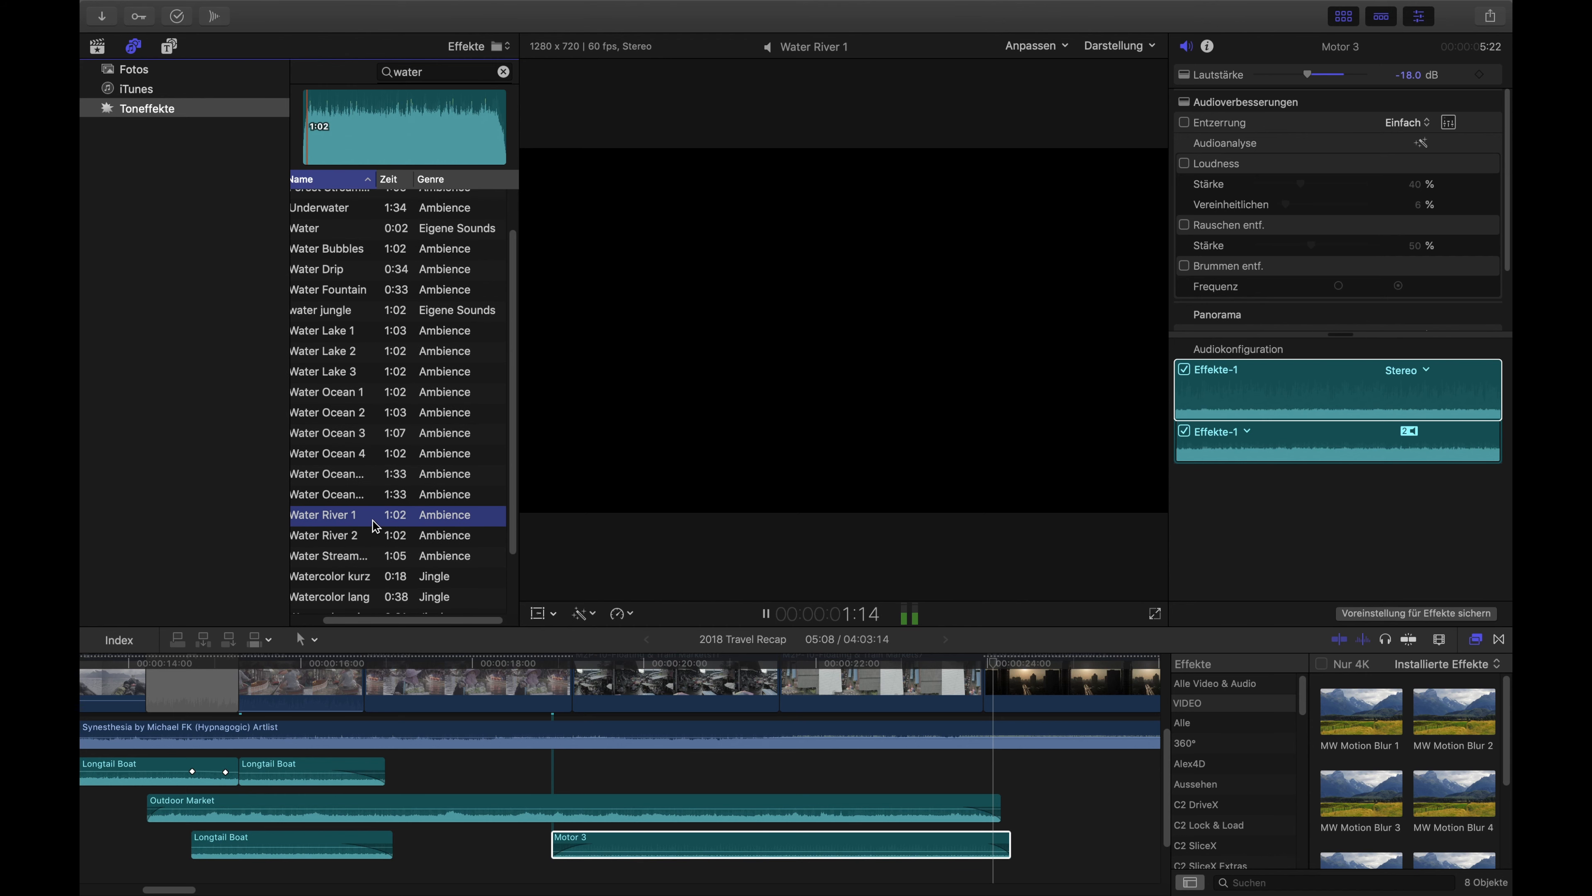
pyautogui.hscroll(-1, 374, 524)
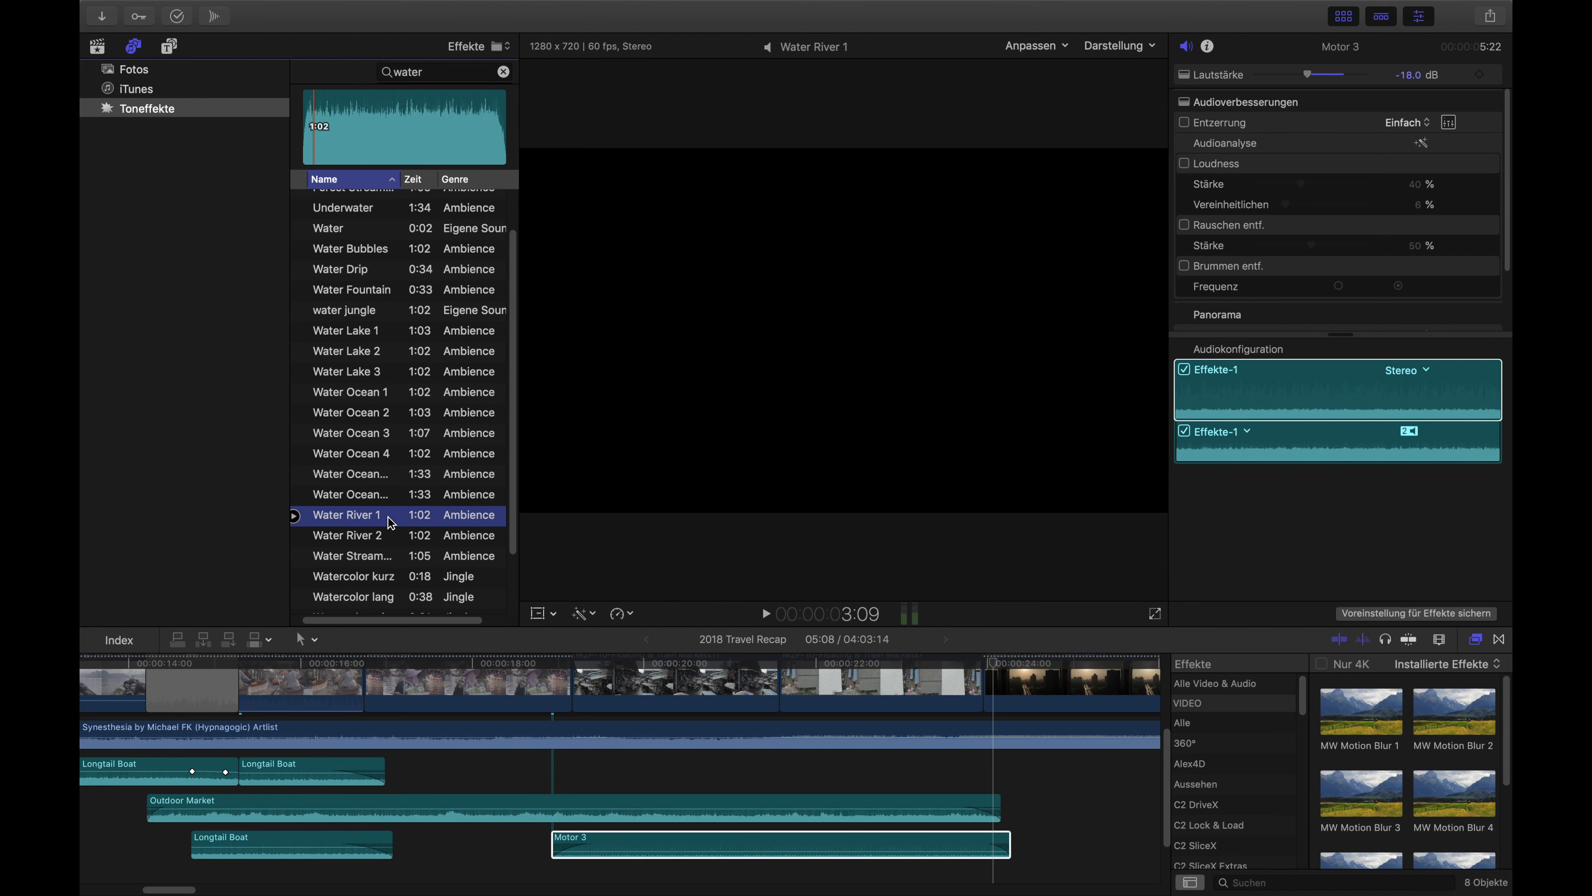
# Step: Add Water River 1 beneath the other sound effects from about 14:14 and set its volume to -10 dB
pyautogui.moveTo(336, 636); pyautogui.dragTo(180, 869)
pyautogui.click(1414, 76)
pyautogui.write('-10')
pyautogui.press('Return')
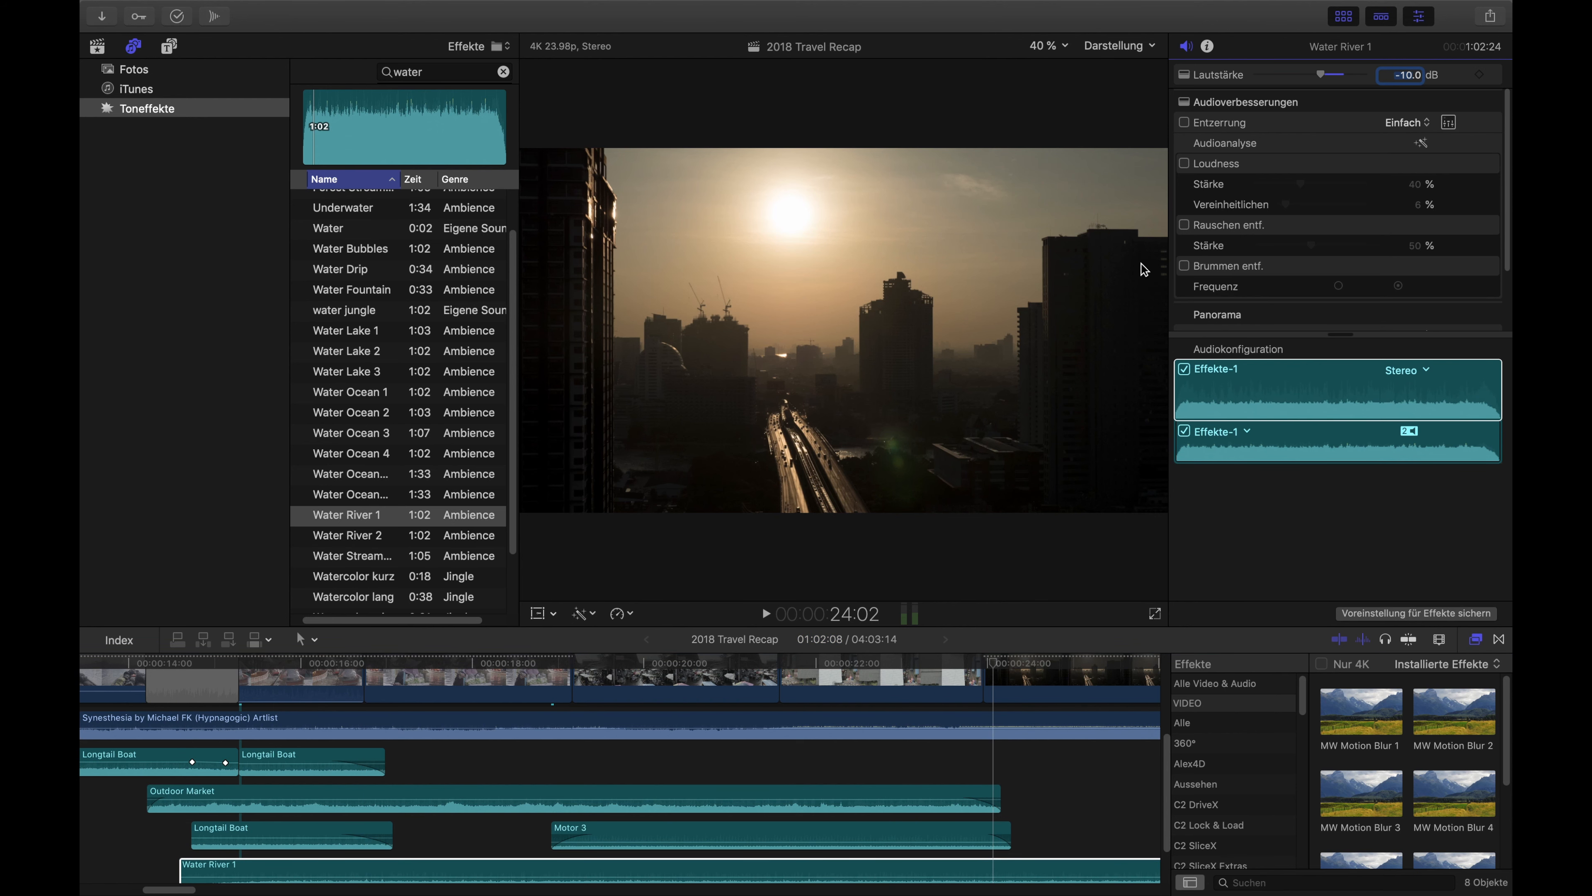
# Step: Play back the section with the water sound, and trim the end of Water River 1 to about 24:07 with a short fade-out
pyautogui.moveTo(197, 657); pyautogui.dragTo(180, 660)
pyautogui.press('space')
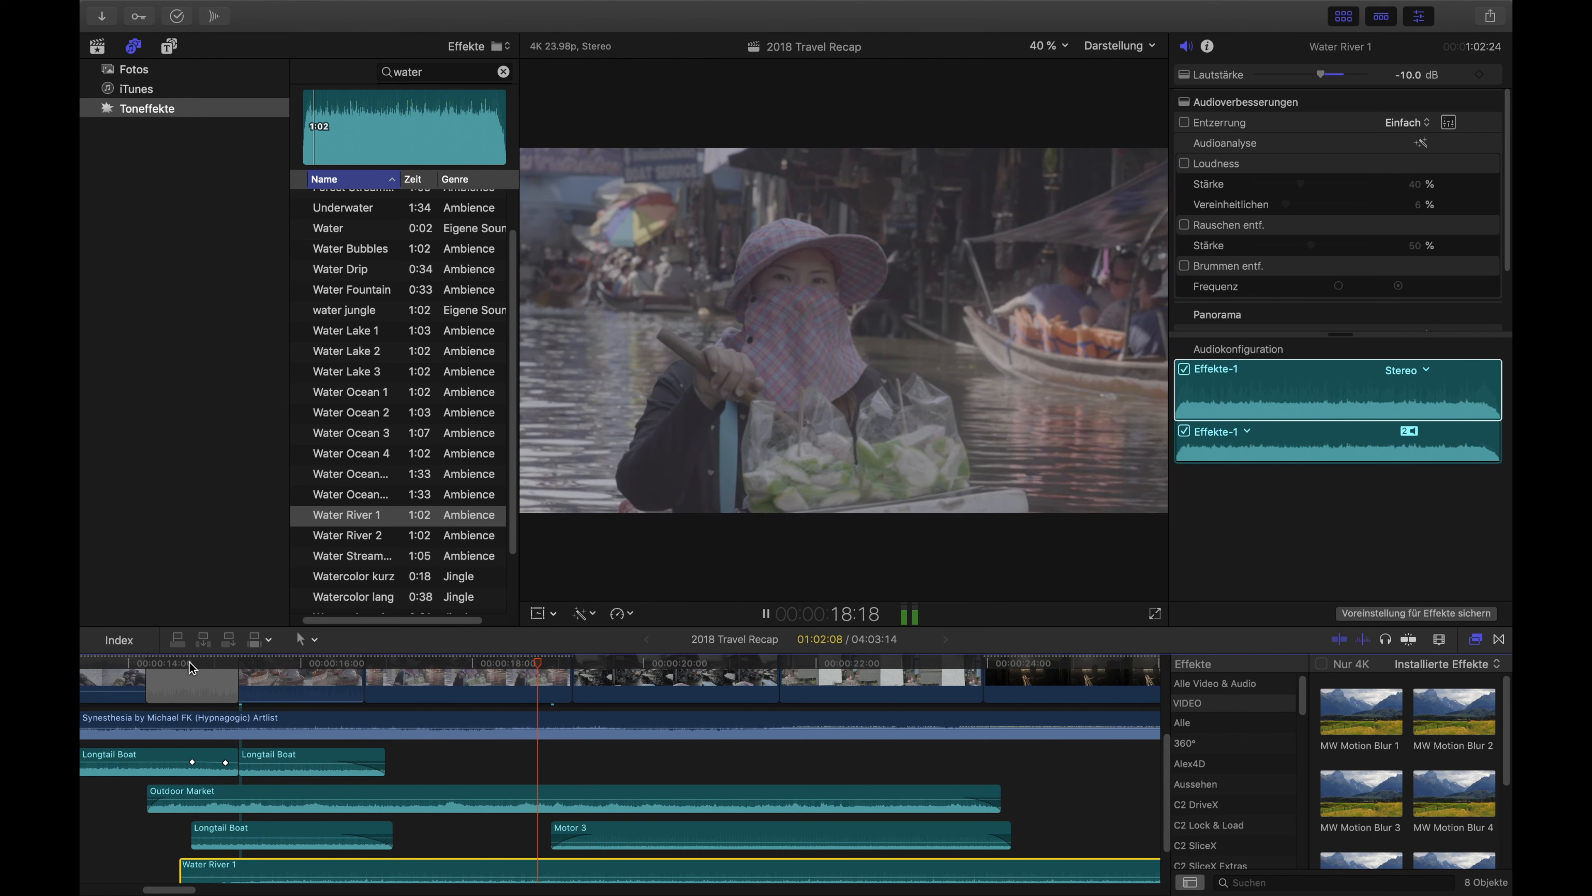
pyautogui.hscroll(3, 634, 745)
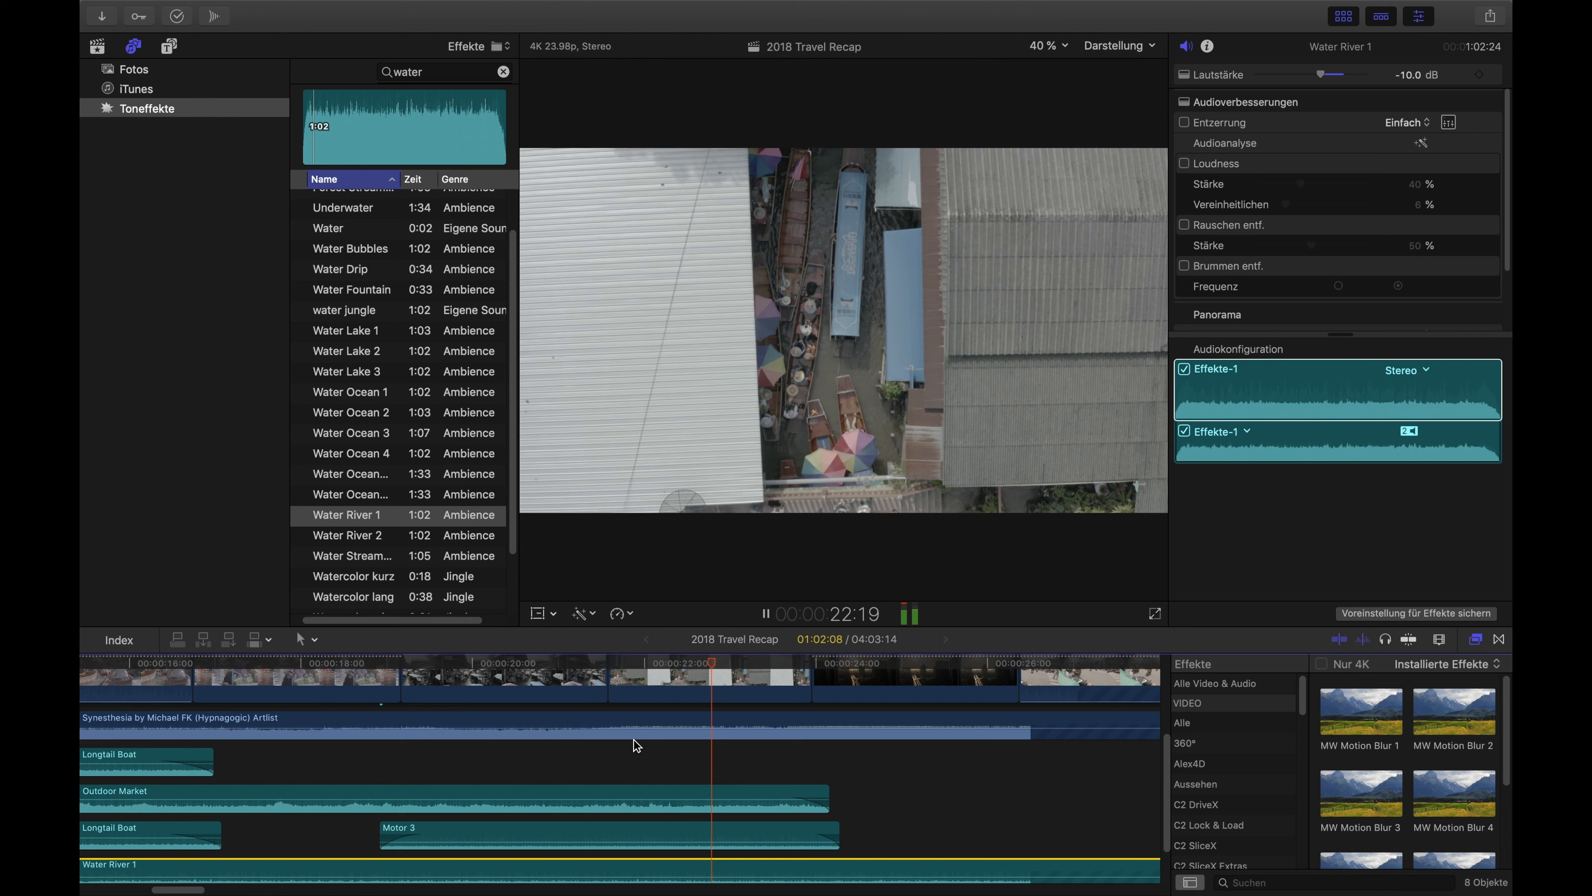
pyautogui.press('space')
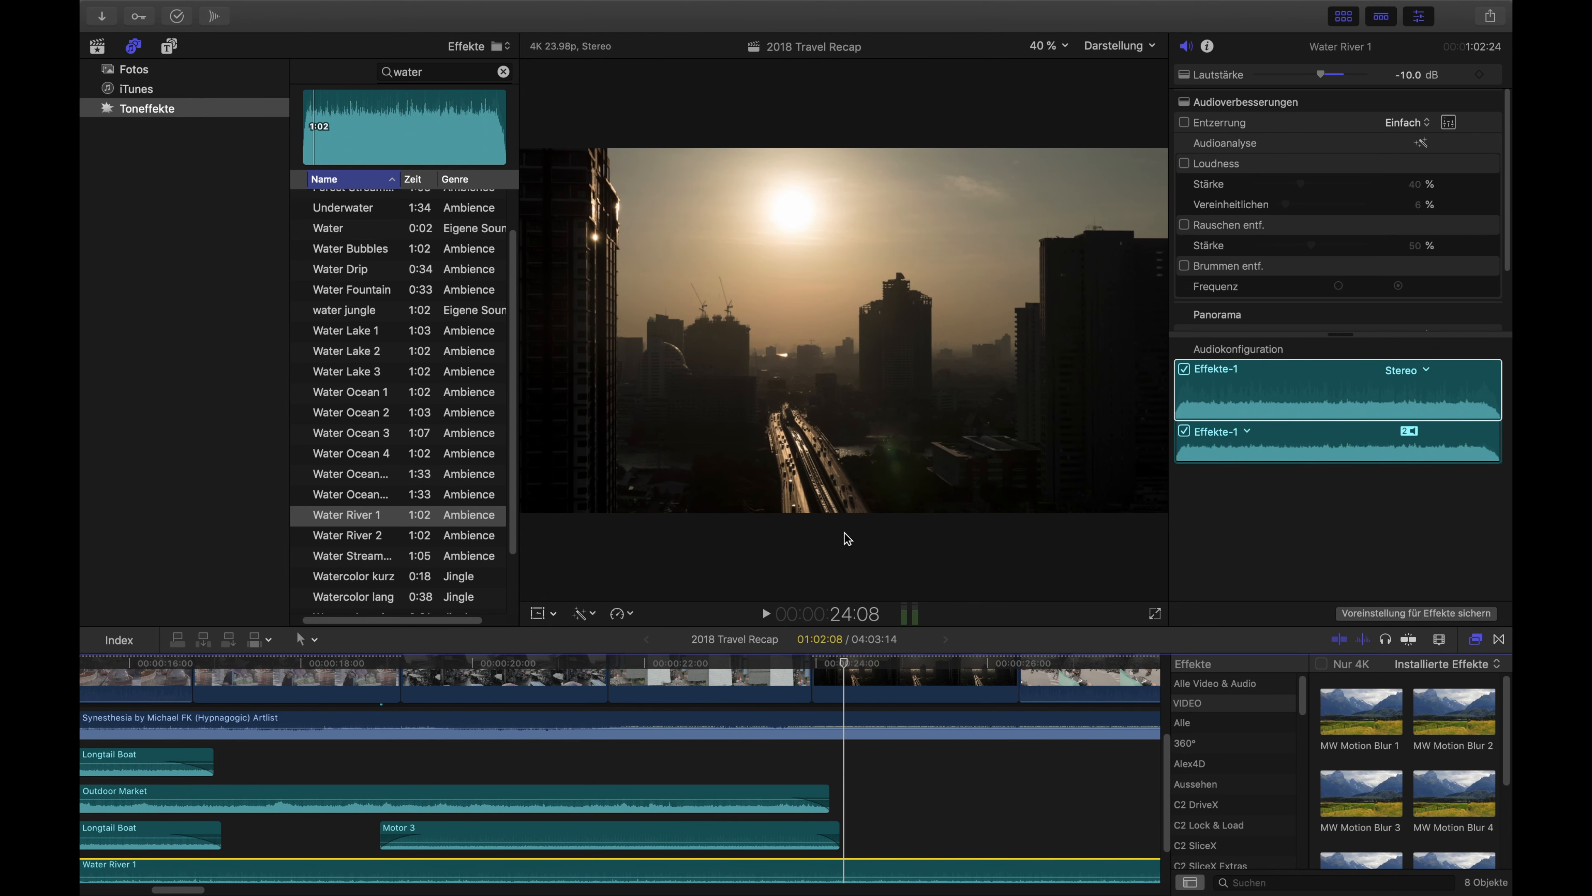
pyautogui.hotkey('alt', ']')
pyautogui.scroll(-1, 813, 828)
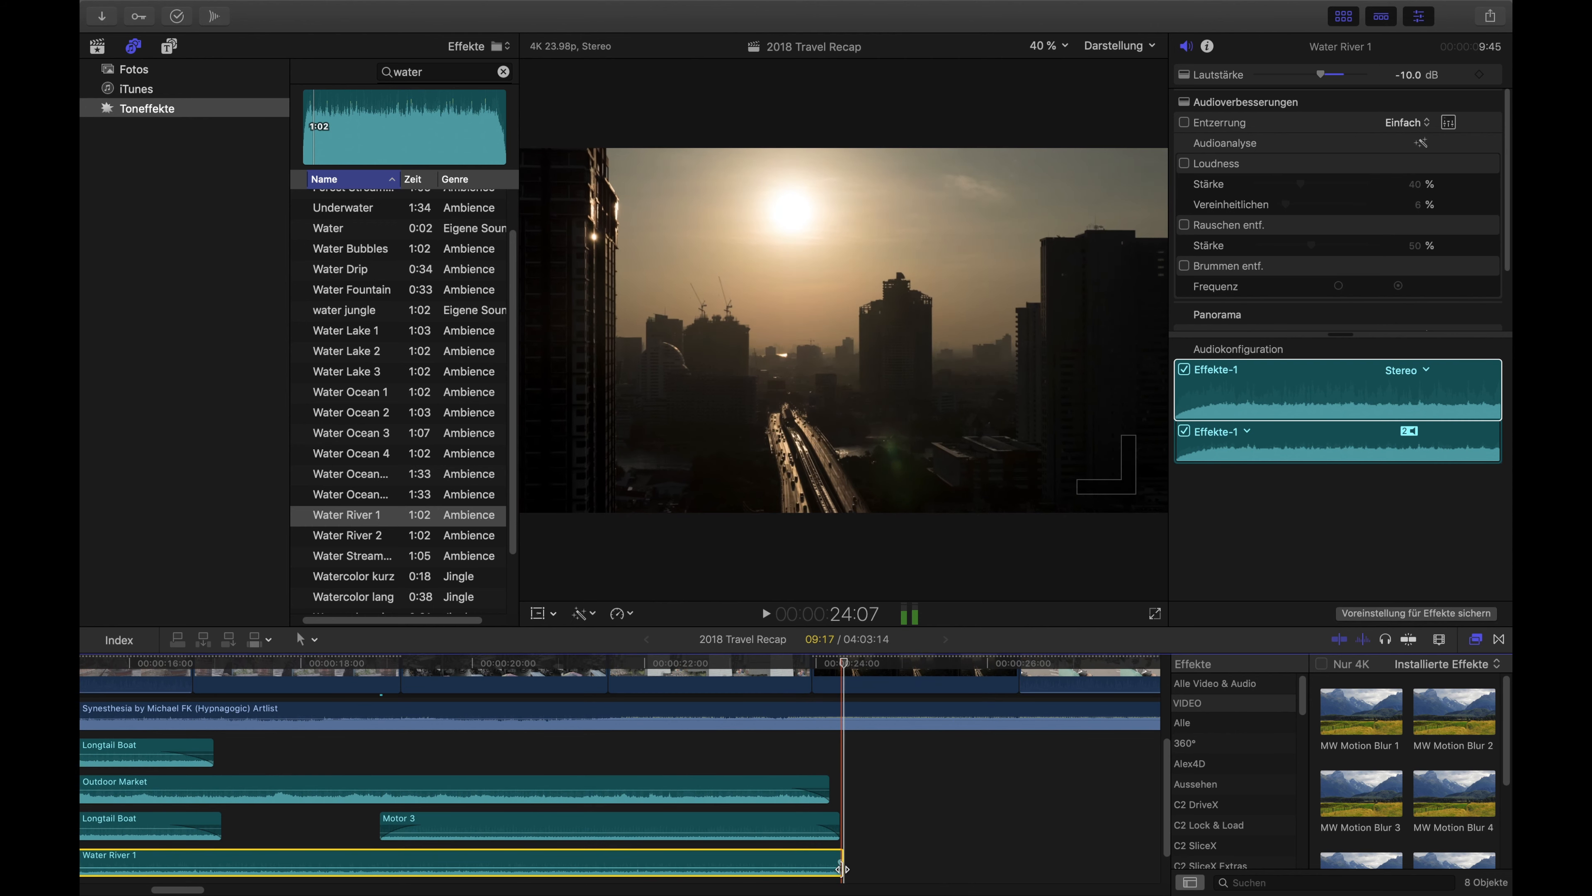
pyautogui.moveTo(841, 865); pyautogui.dragTo(826, 865)
# Step: Locate the paddling shot at about 15:17, search the sound effects for "paddle" and "kayak", and preview Kayak
pyautogui.hscroll(-5, 827, 862)
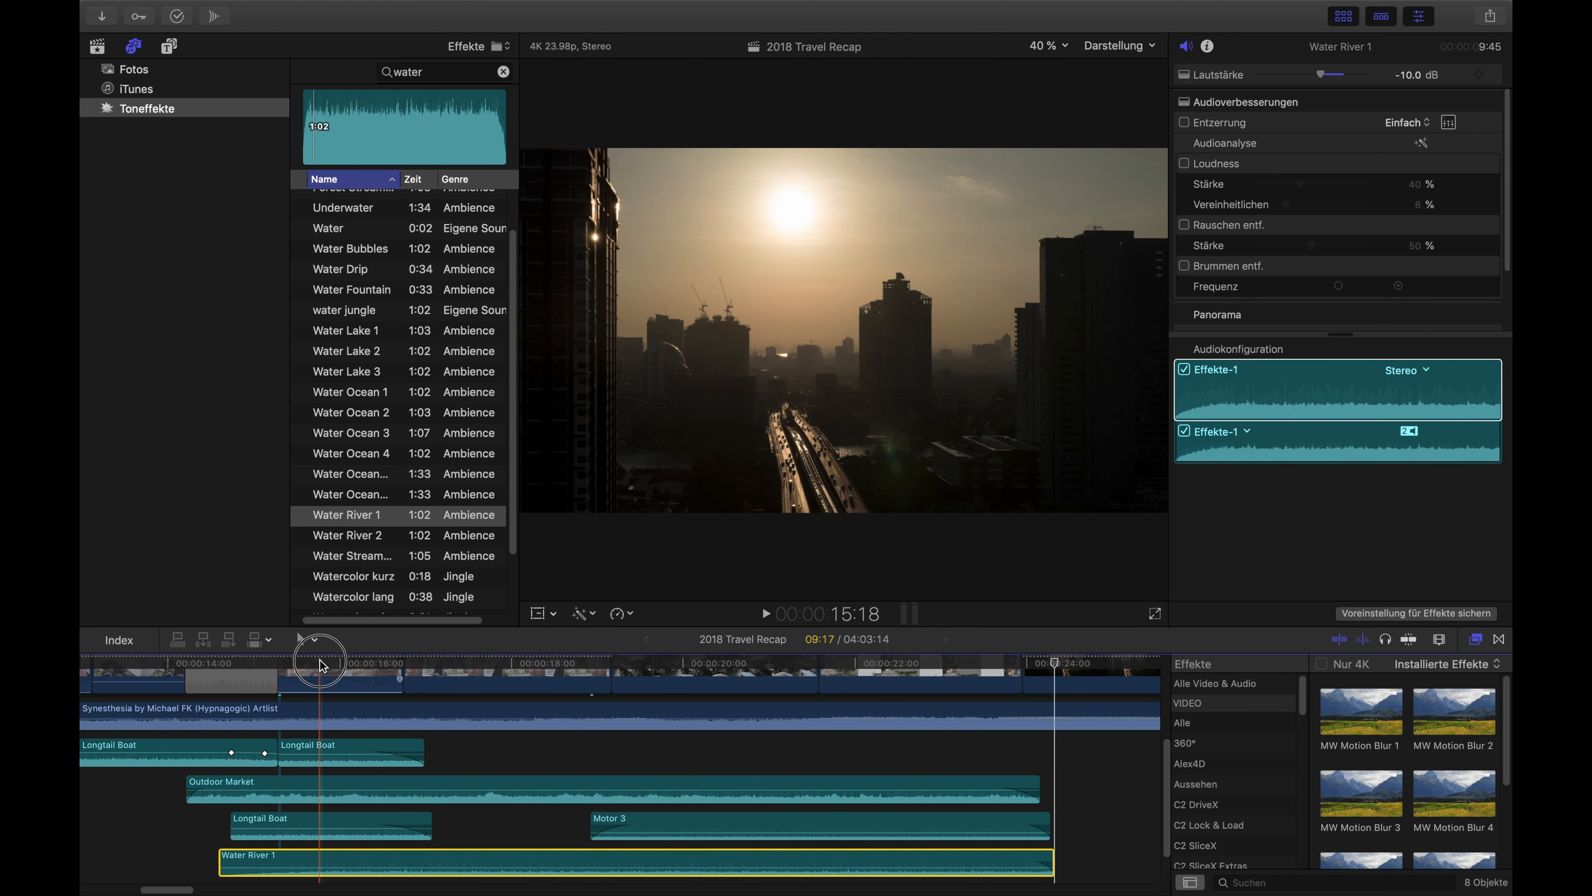
pyautogui.click(242, 664)
pyautogui.moveTo(244, 666); pyautogui.dragTo(315, 662)
pyautogui.click(479, 71)
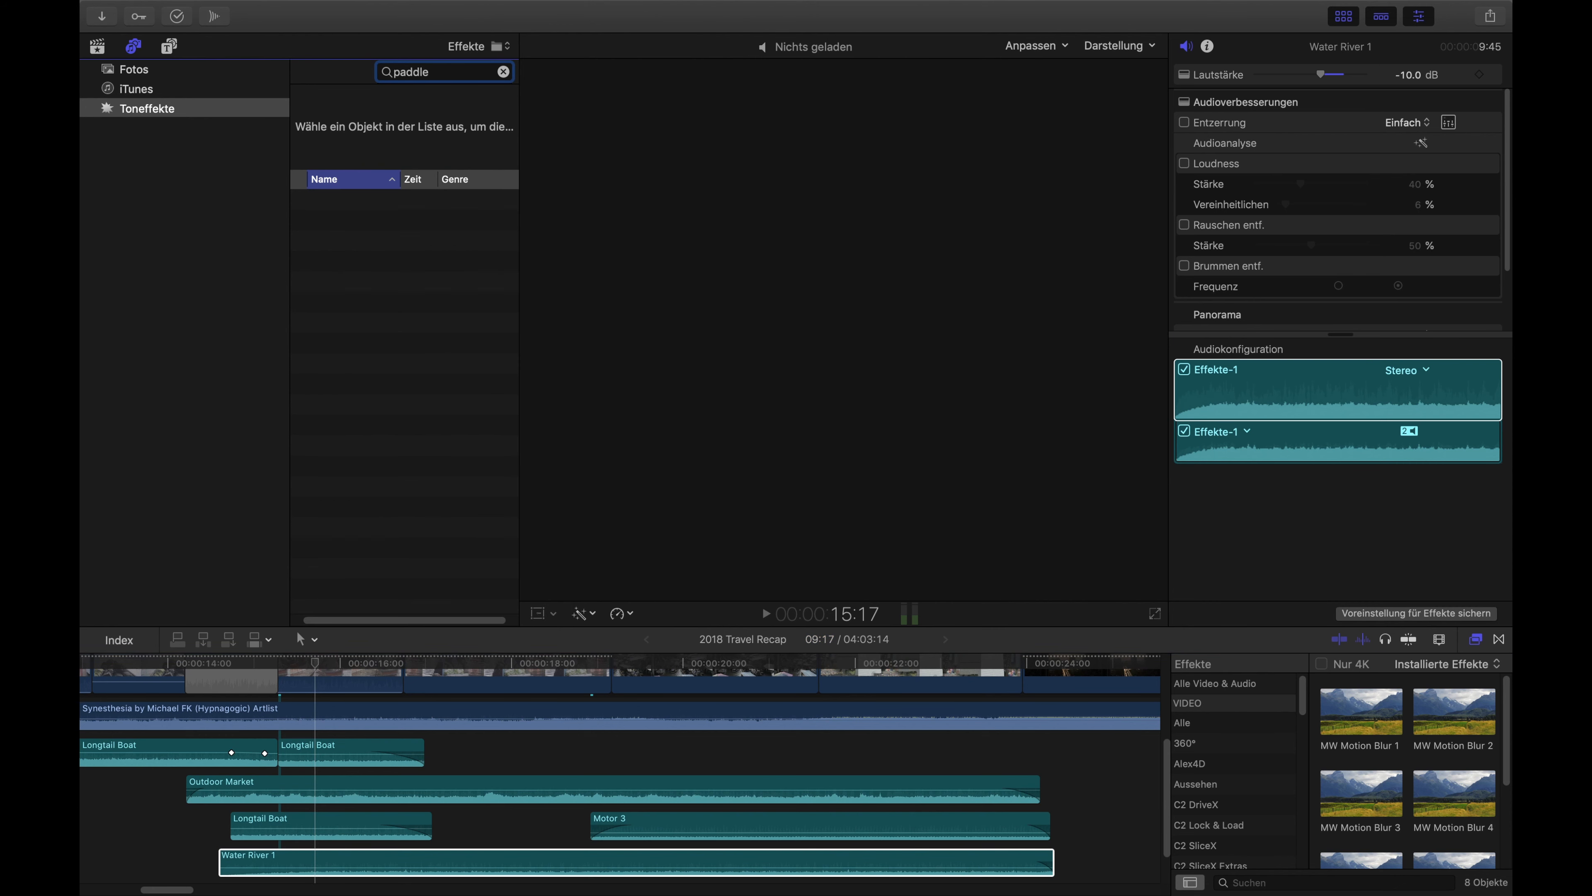
pyautogui.press('BackSpace')
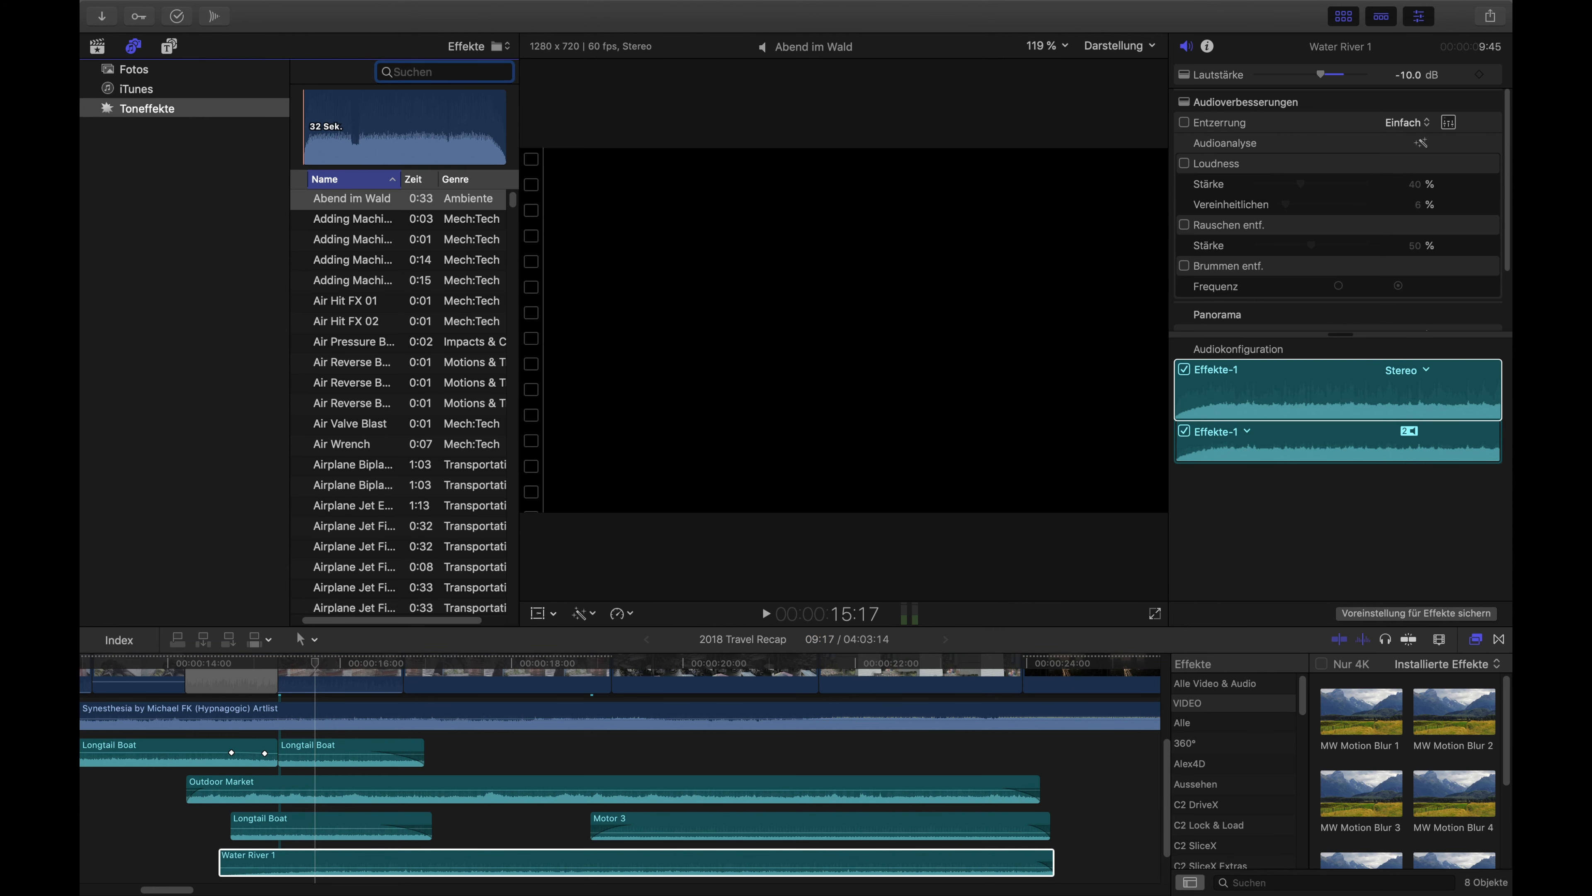
pyautogui.click(330, 118)
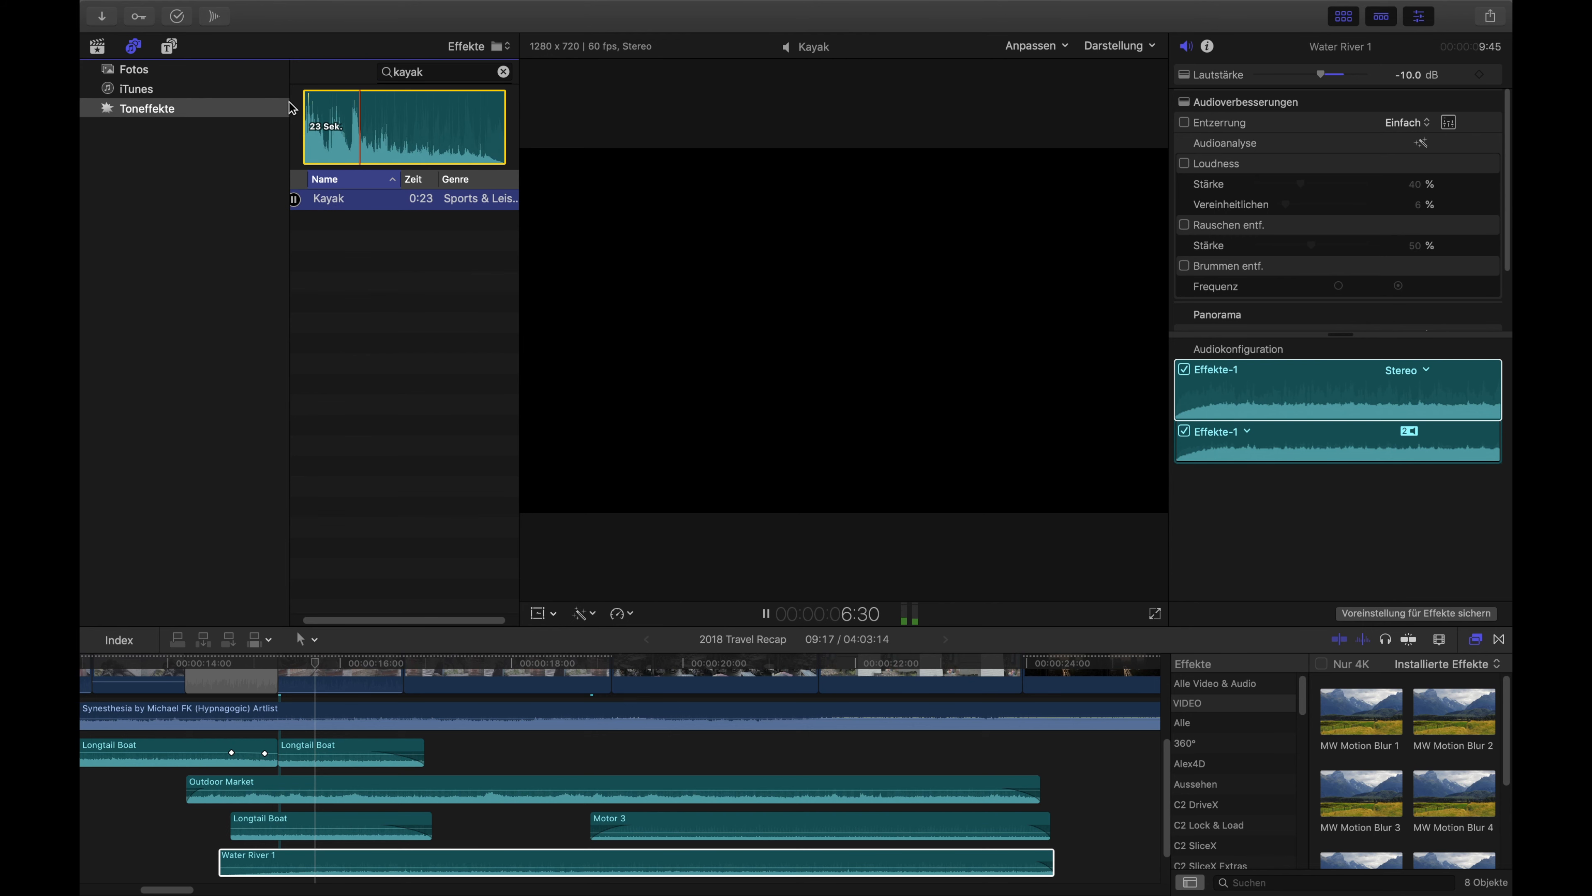
# Step: Mark a range of about 3 seconds in the Kayak sound and place it beneath the lower Longtail Boat clip from about 14:18
pyautogui.moveTo(304, 108); pyautogui.dragTo(344, 113)
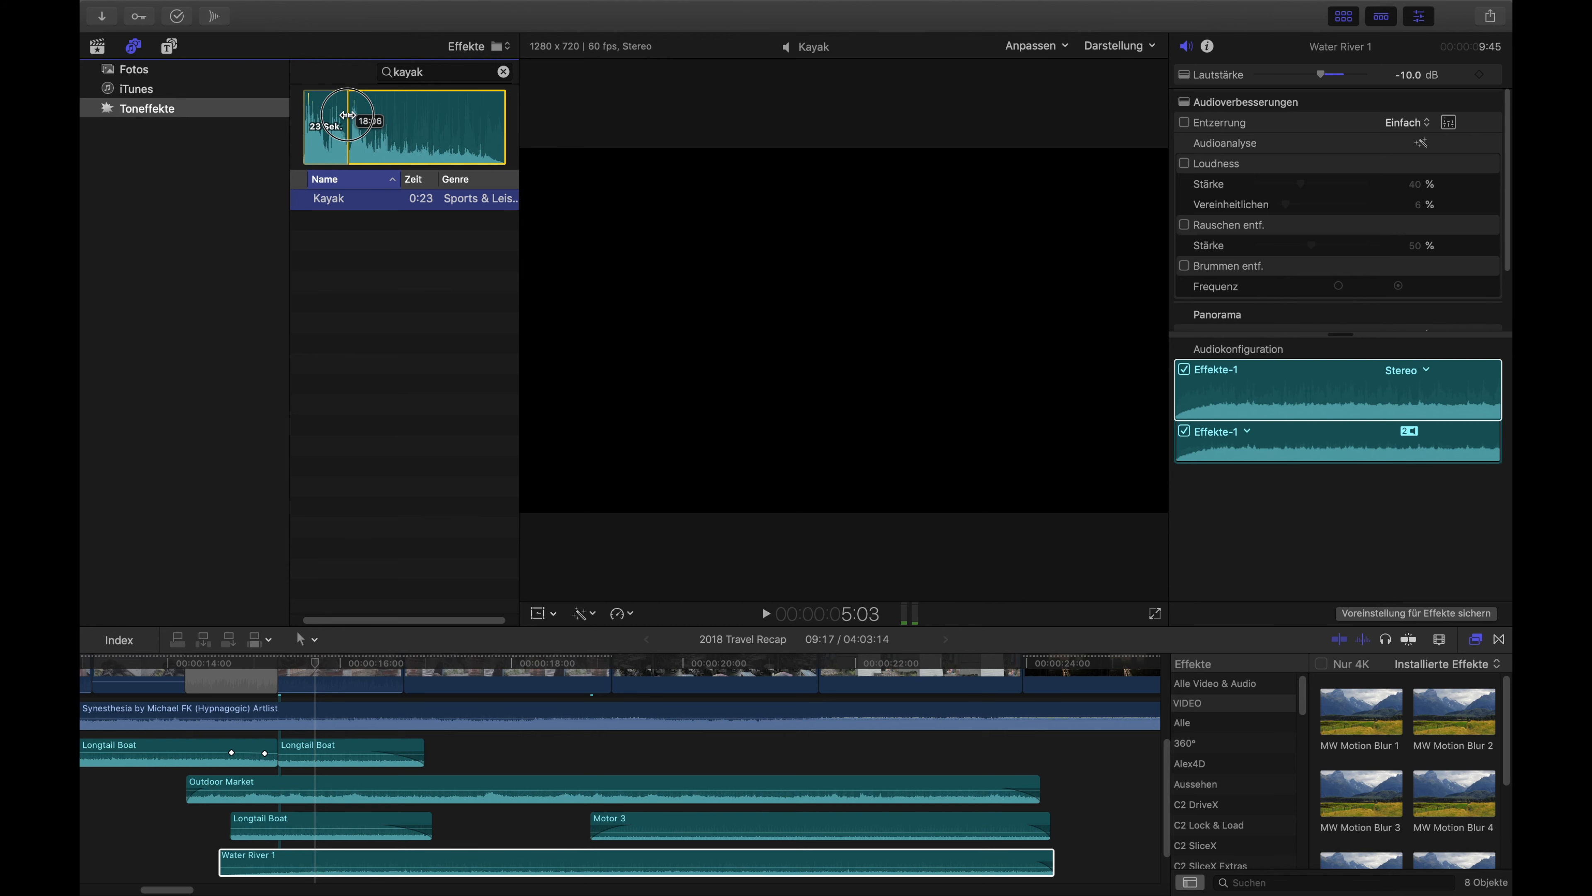
pyautogui.moveTo(504, 112); pyautogui.dragTo(376, 104)
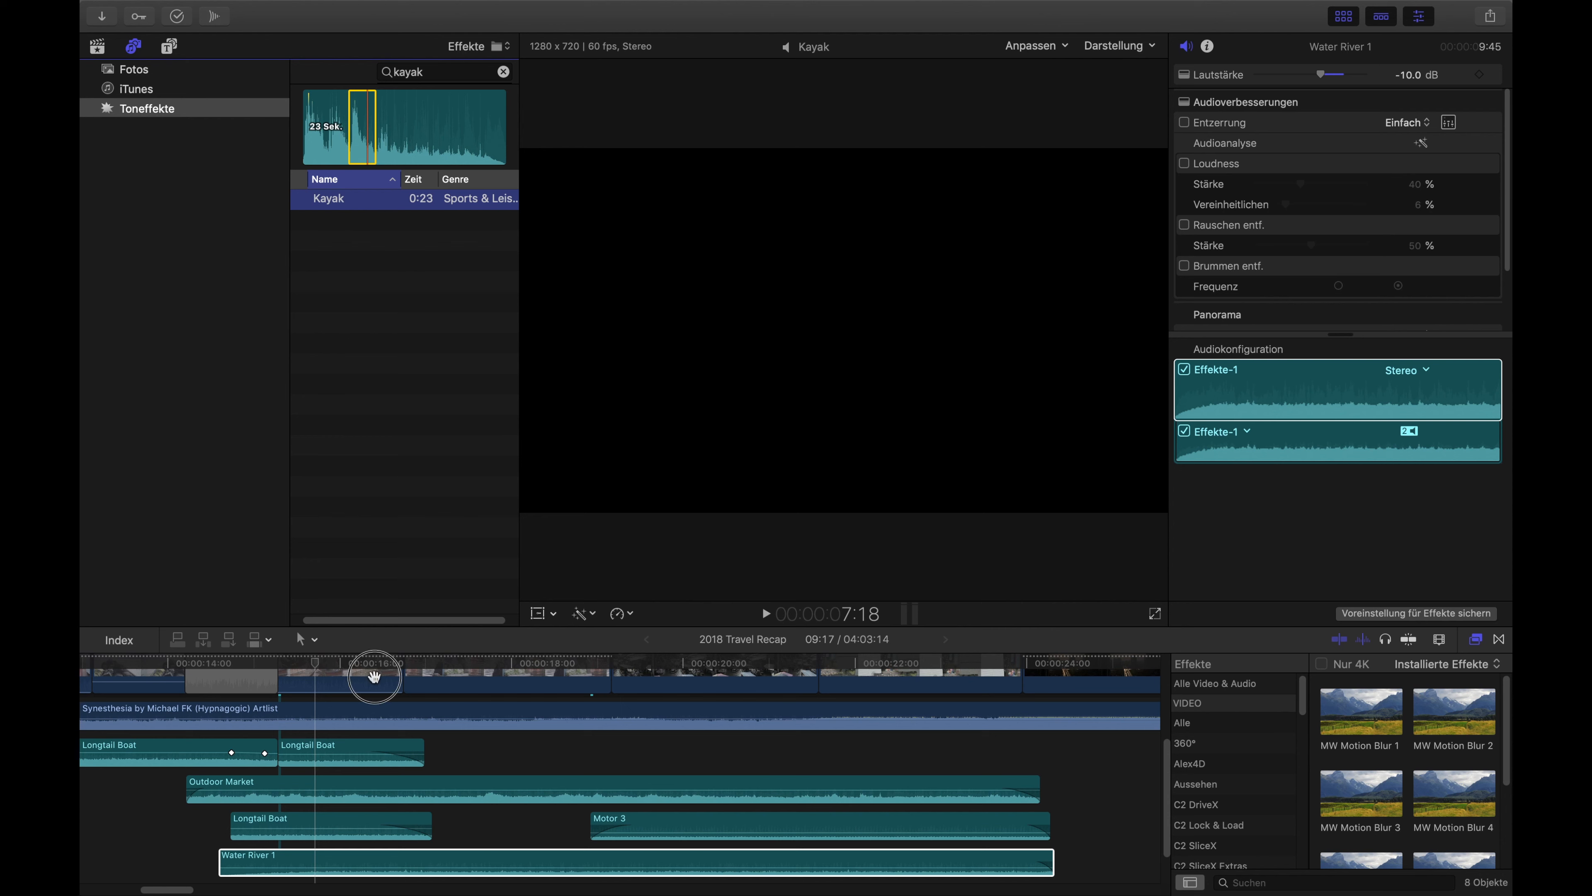
pyautogui.moveTo(276, 847); pyautogui.dragTo(242, 854)
pyautogui.moveTo(315, 662); pyautogui.dragTo(284, 665)
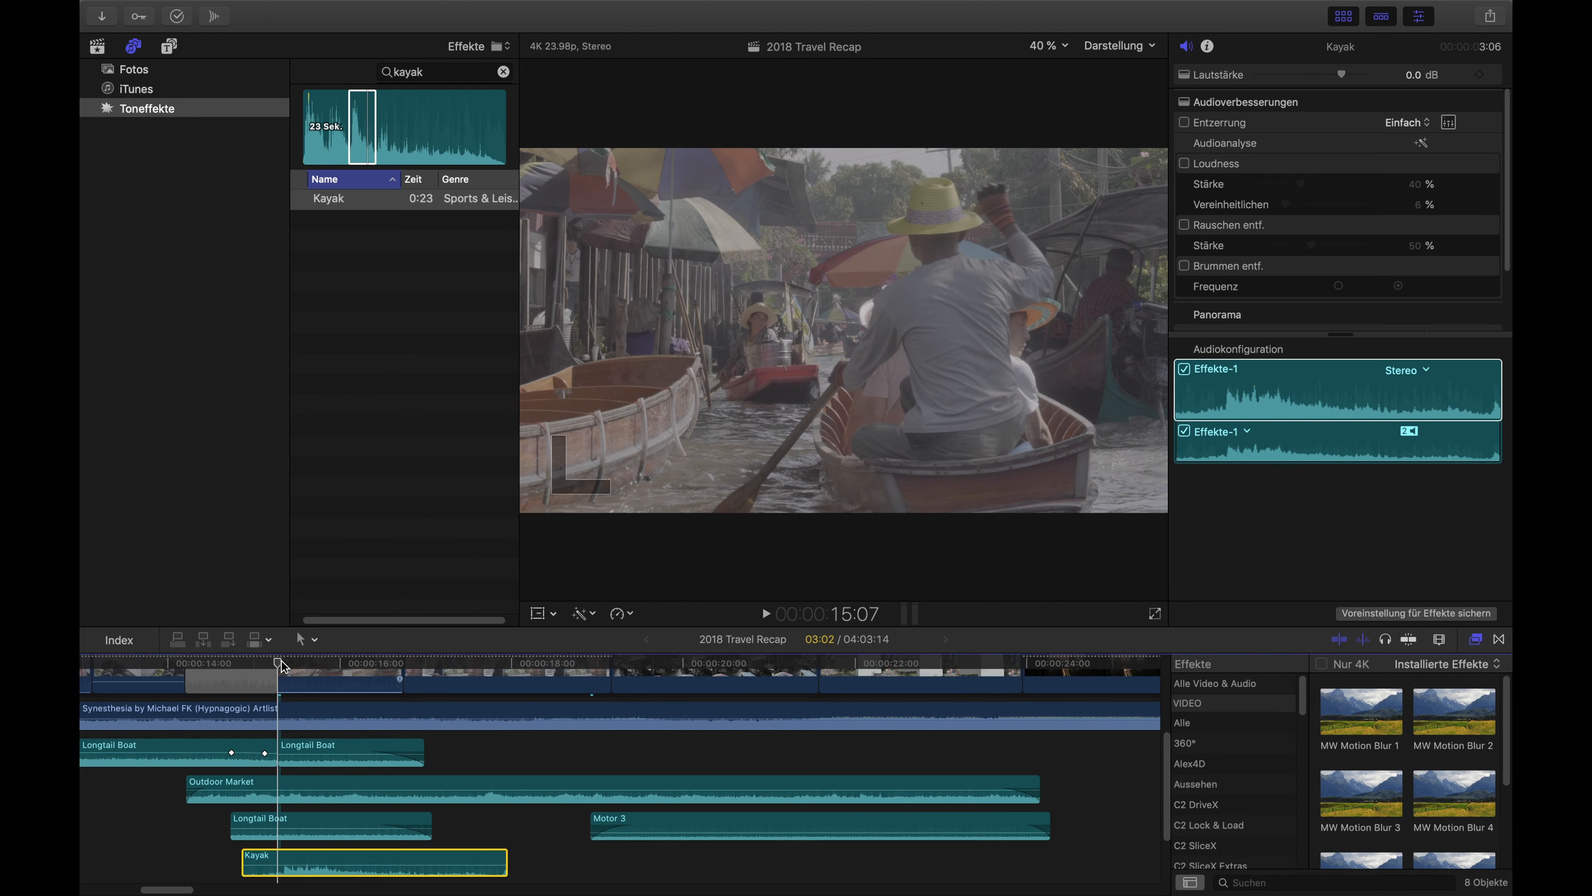
pyautogui.moveTo(315, 859); pyautogui.dragTo(304, 852)
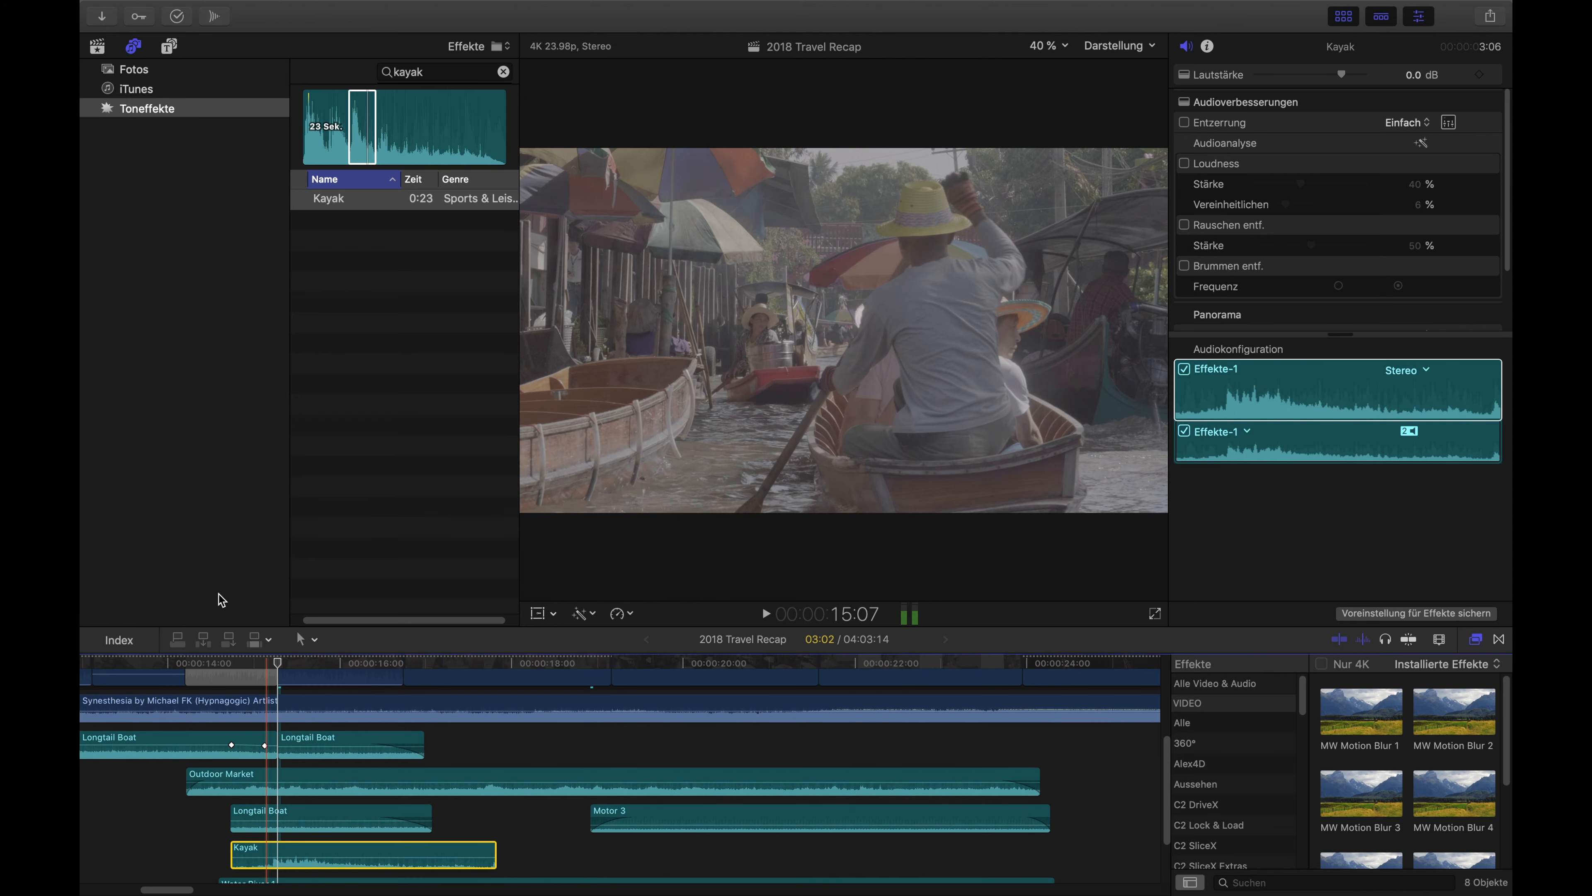
# Step: Give the Kayak clip a long fade-out and play back the section from about 14:12
pyautogui.click(218, 664)
pyautogui.press('space')
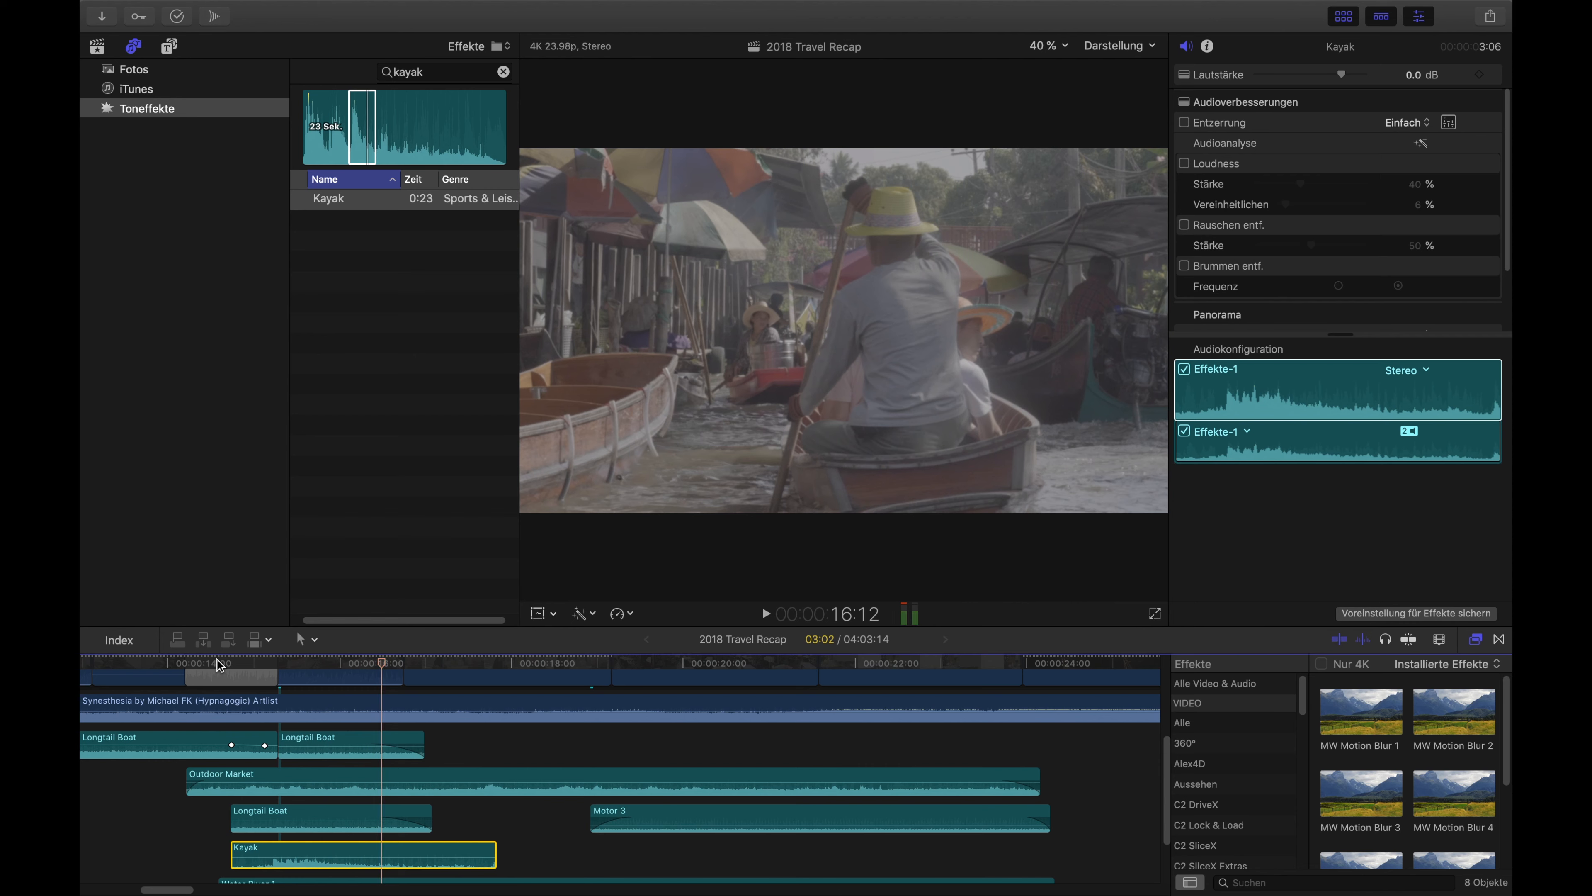
pyautogui.press('space')
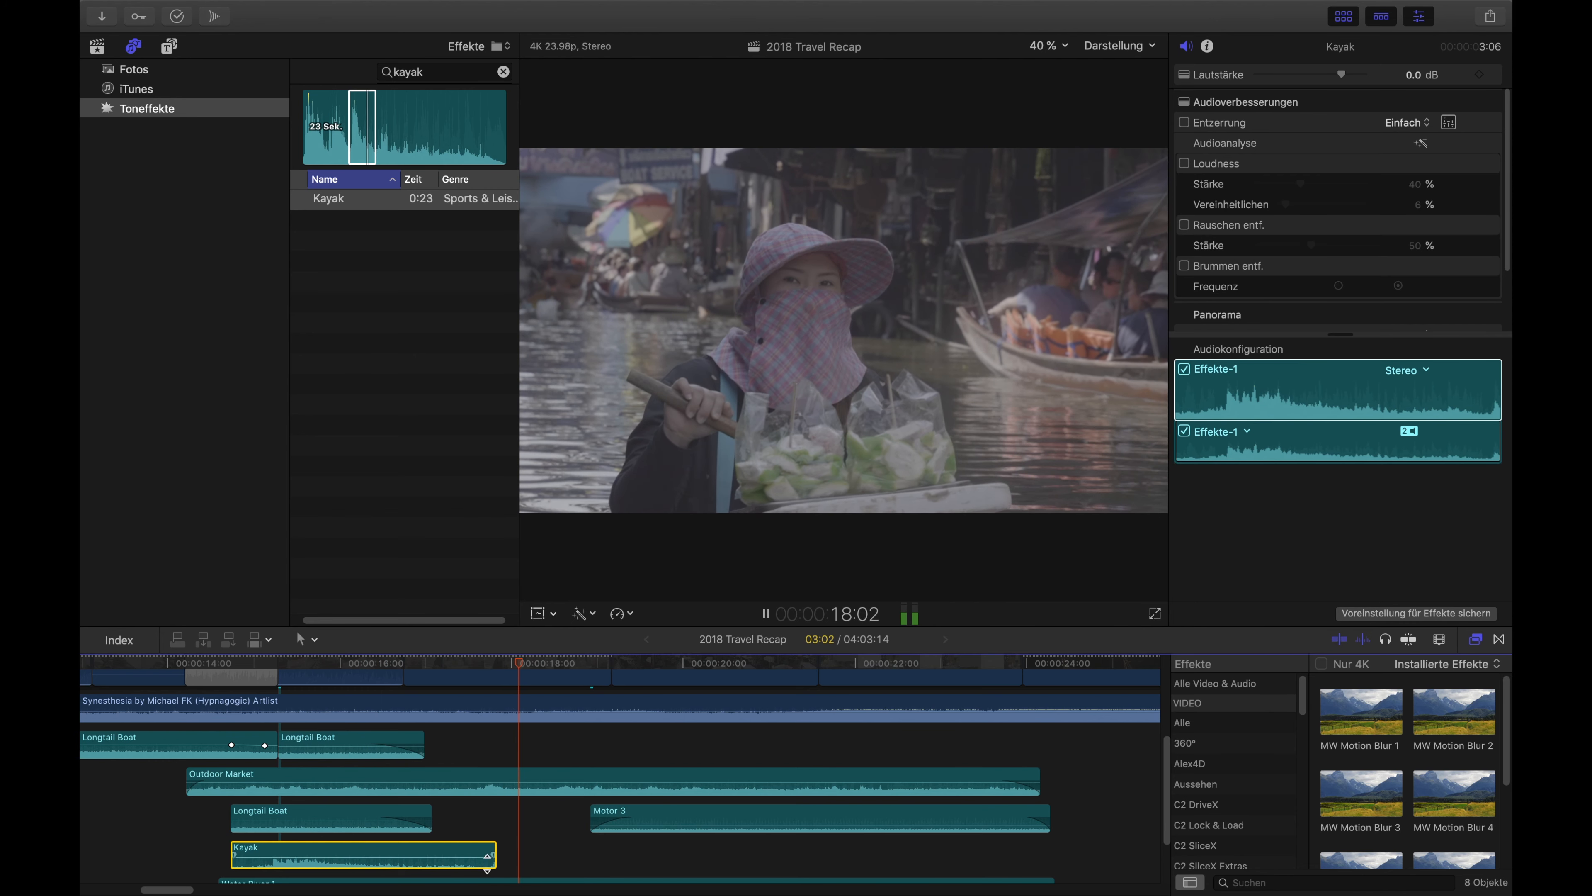
pyautogui.click(493, 855)
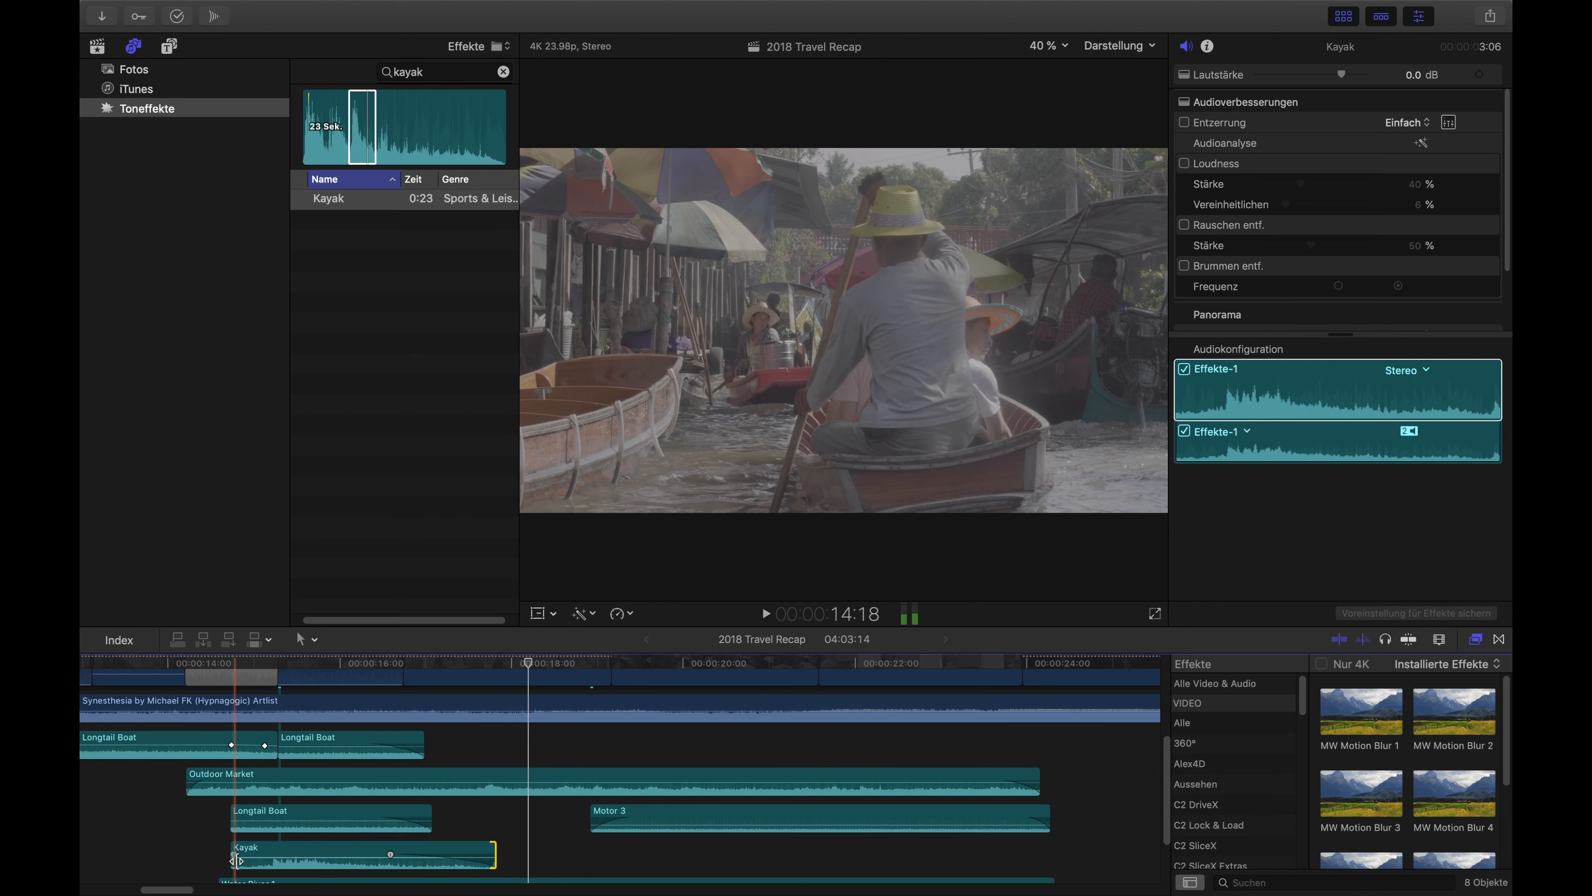
pyautogui.click(210, 663)
pyautogui.press('space')
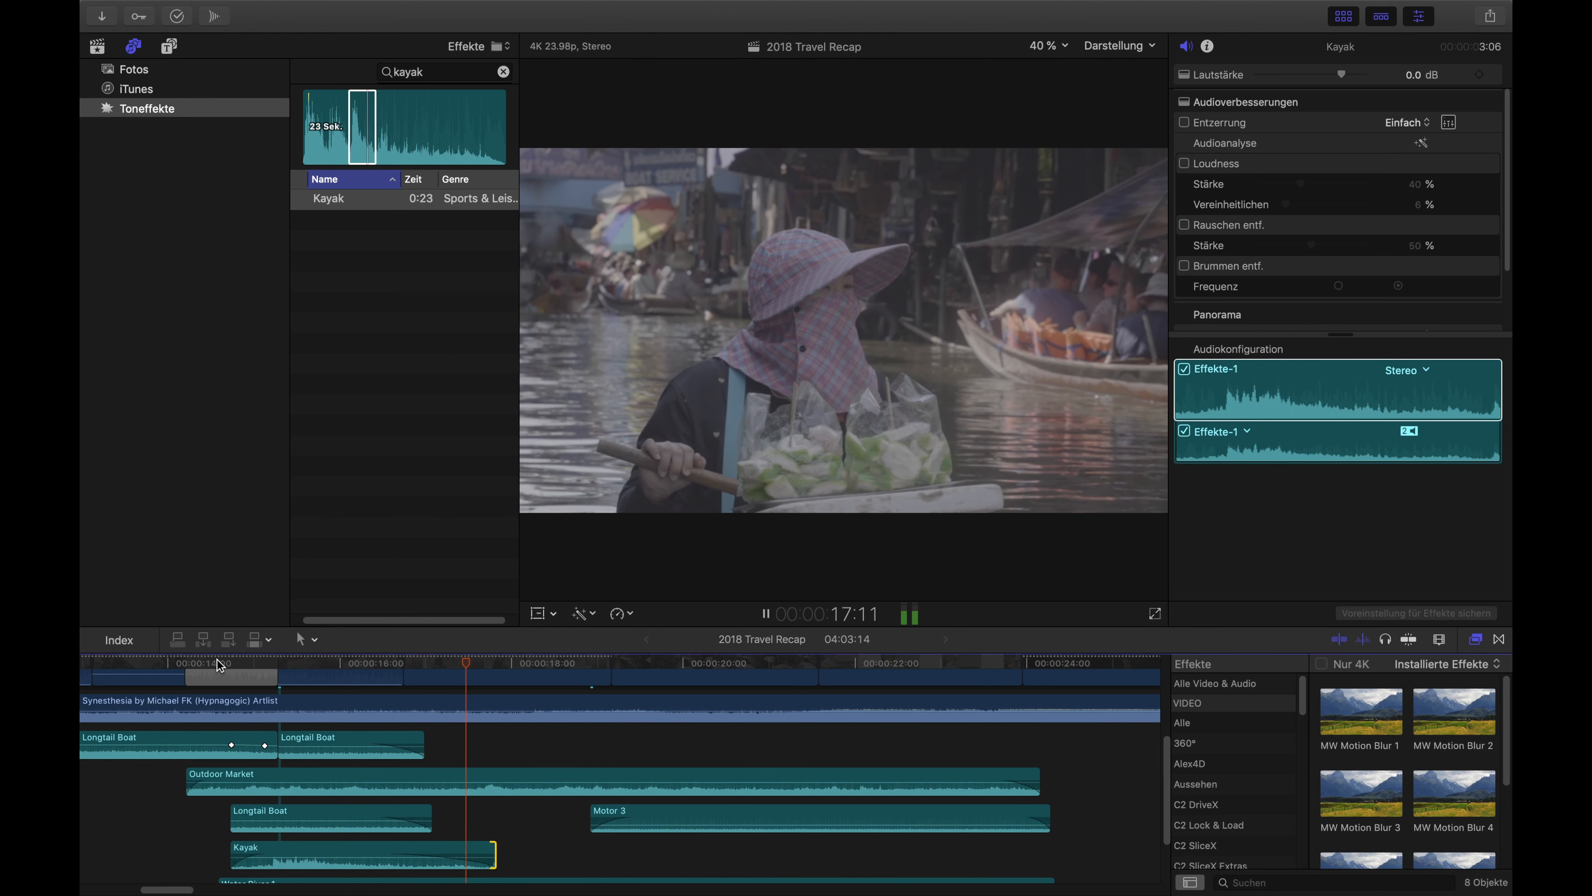
pyautogui.press('space')
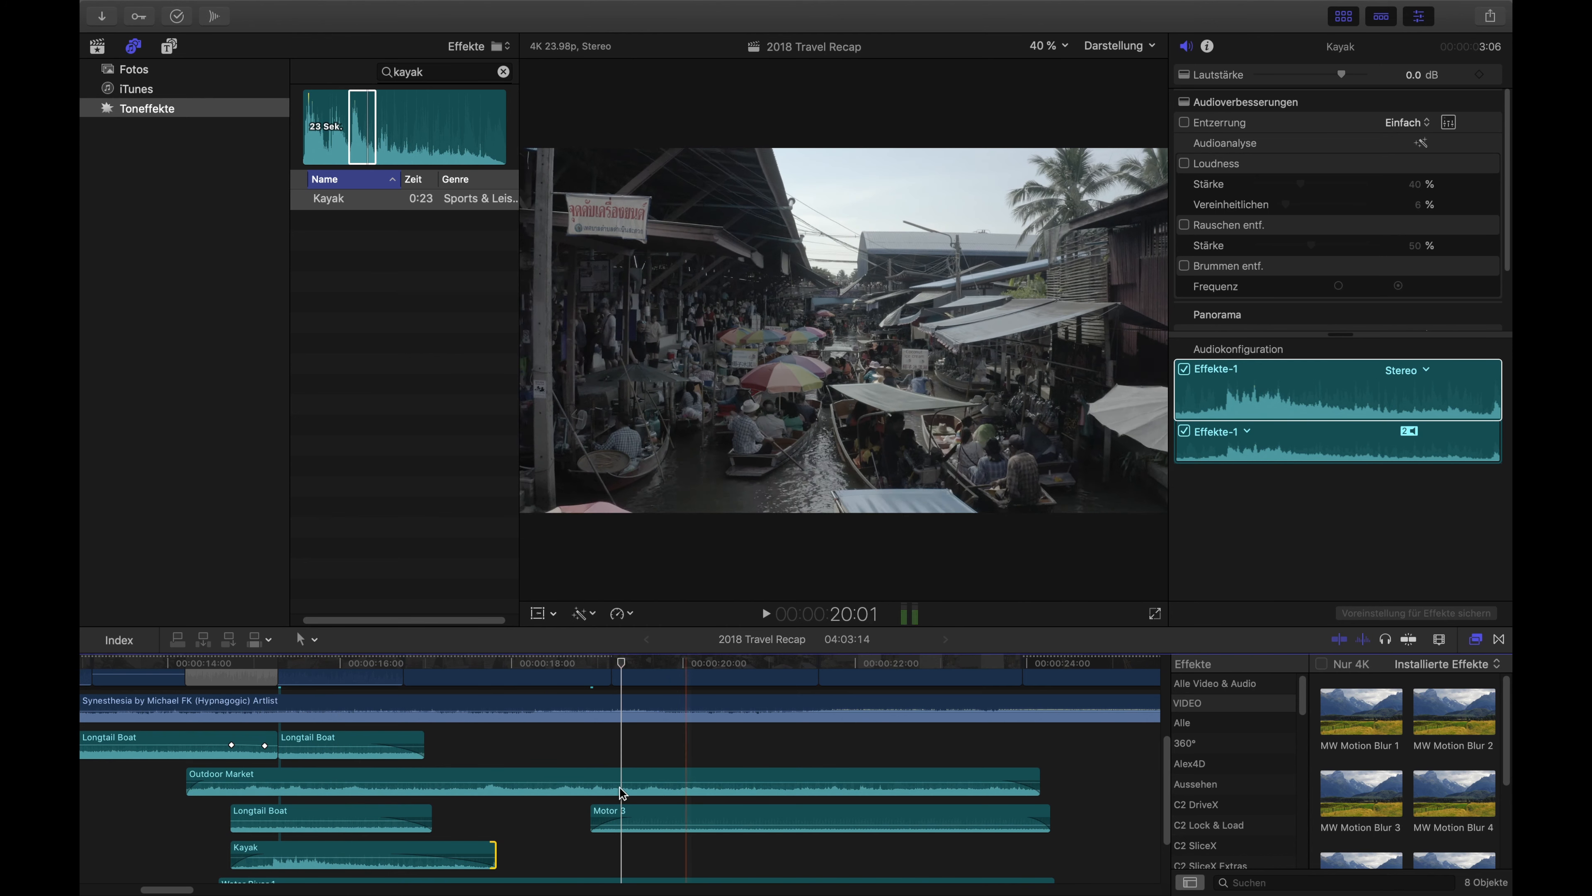
# Step: Extend the end of the Kayak clip to about 19:12, adjust its fade-out, and play back from about 17:08
pyautogui.click(381, 132)
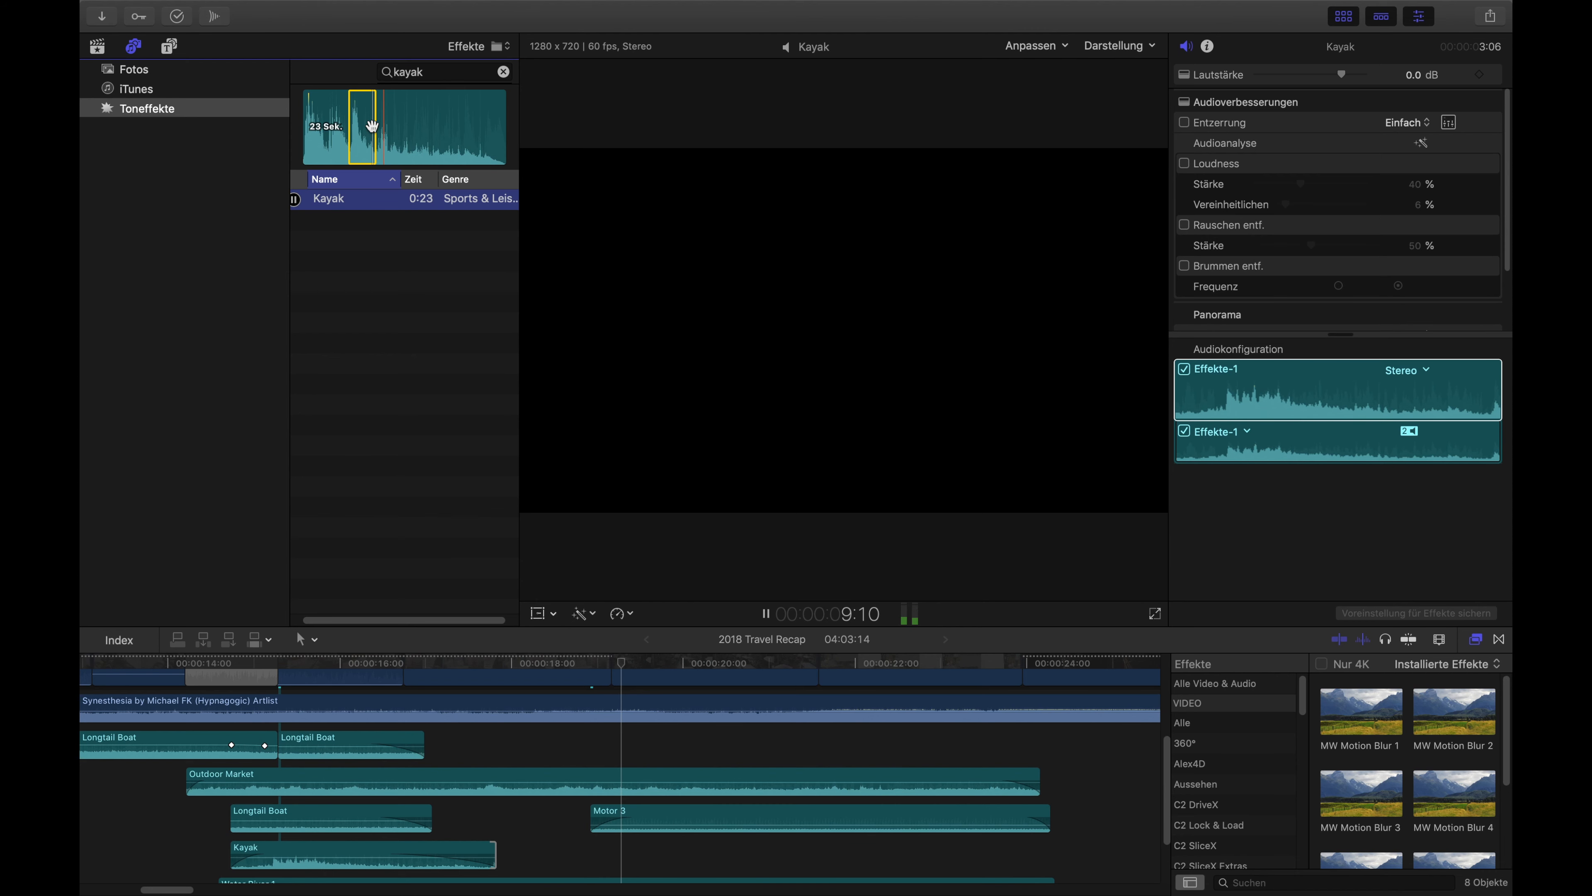
pyautogui.moveTo(496, 854); pyautogui.dragTo(627, 826)
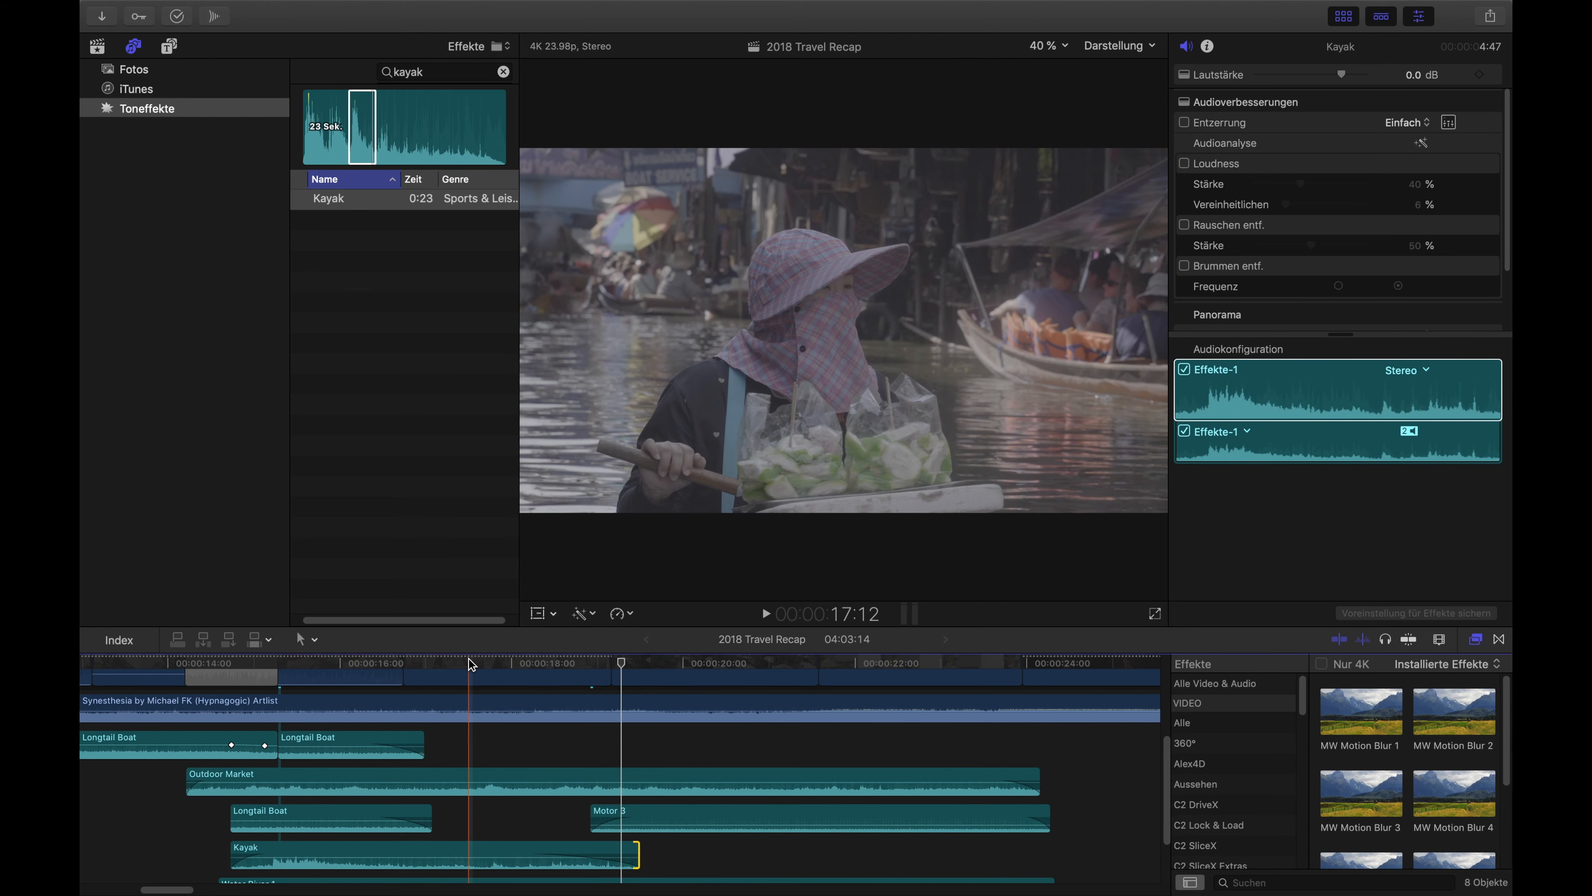
pyautogui.press('space')
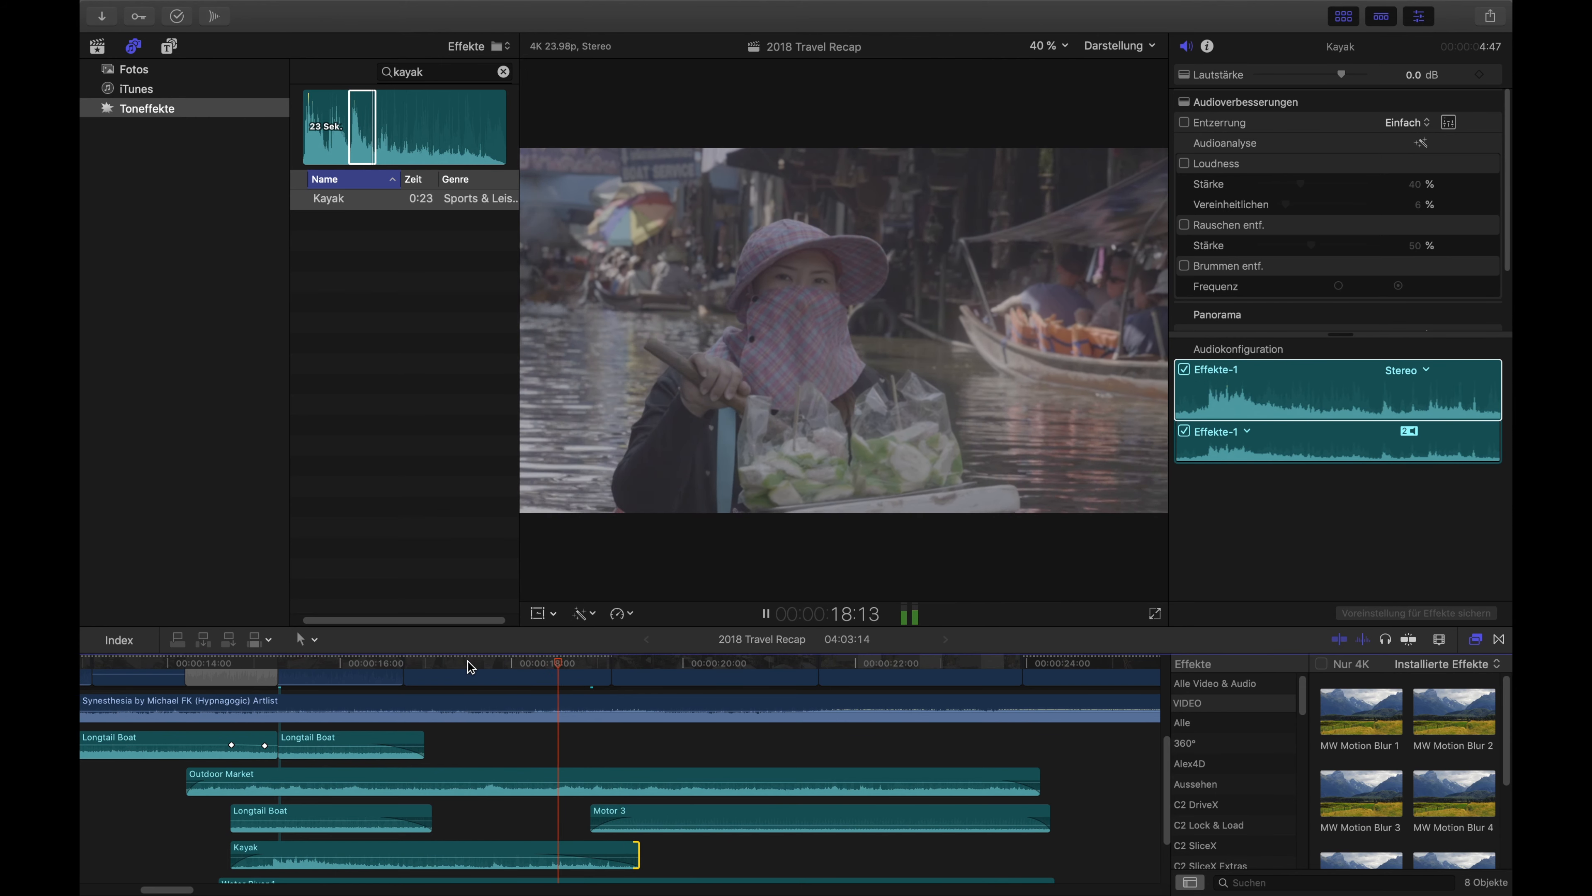
pyautogui.press('space')
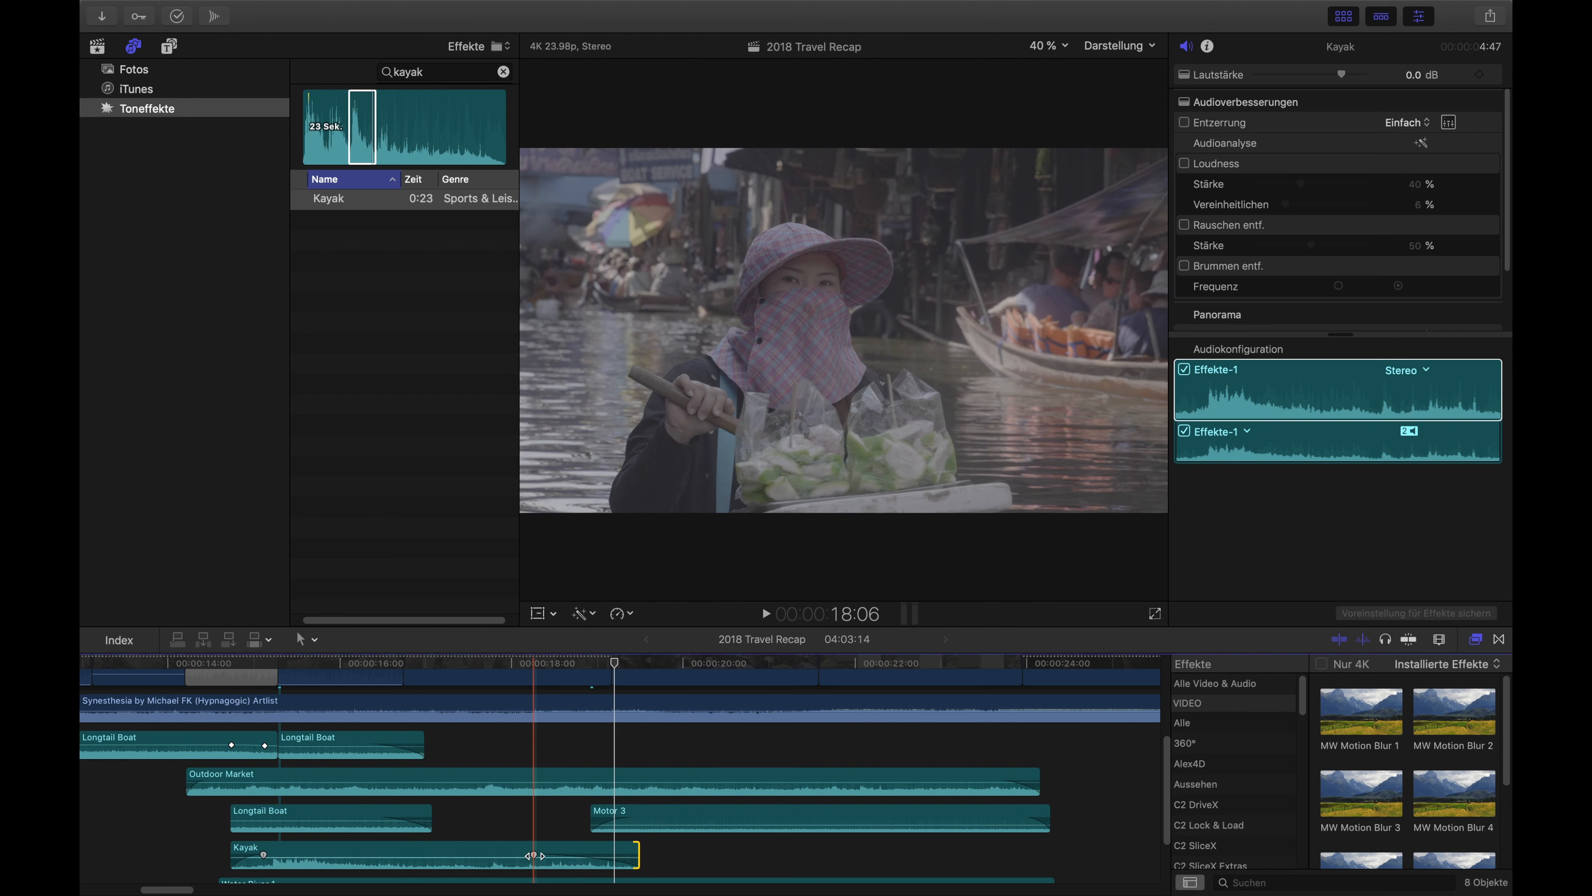
pyautogui.click(458, 802)
pyautogui.press('space')
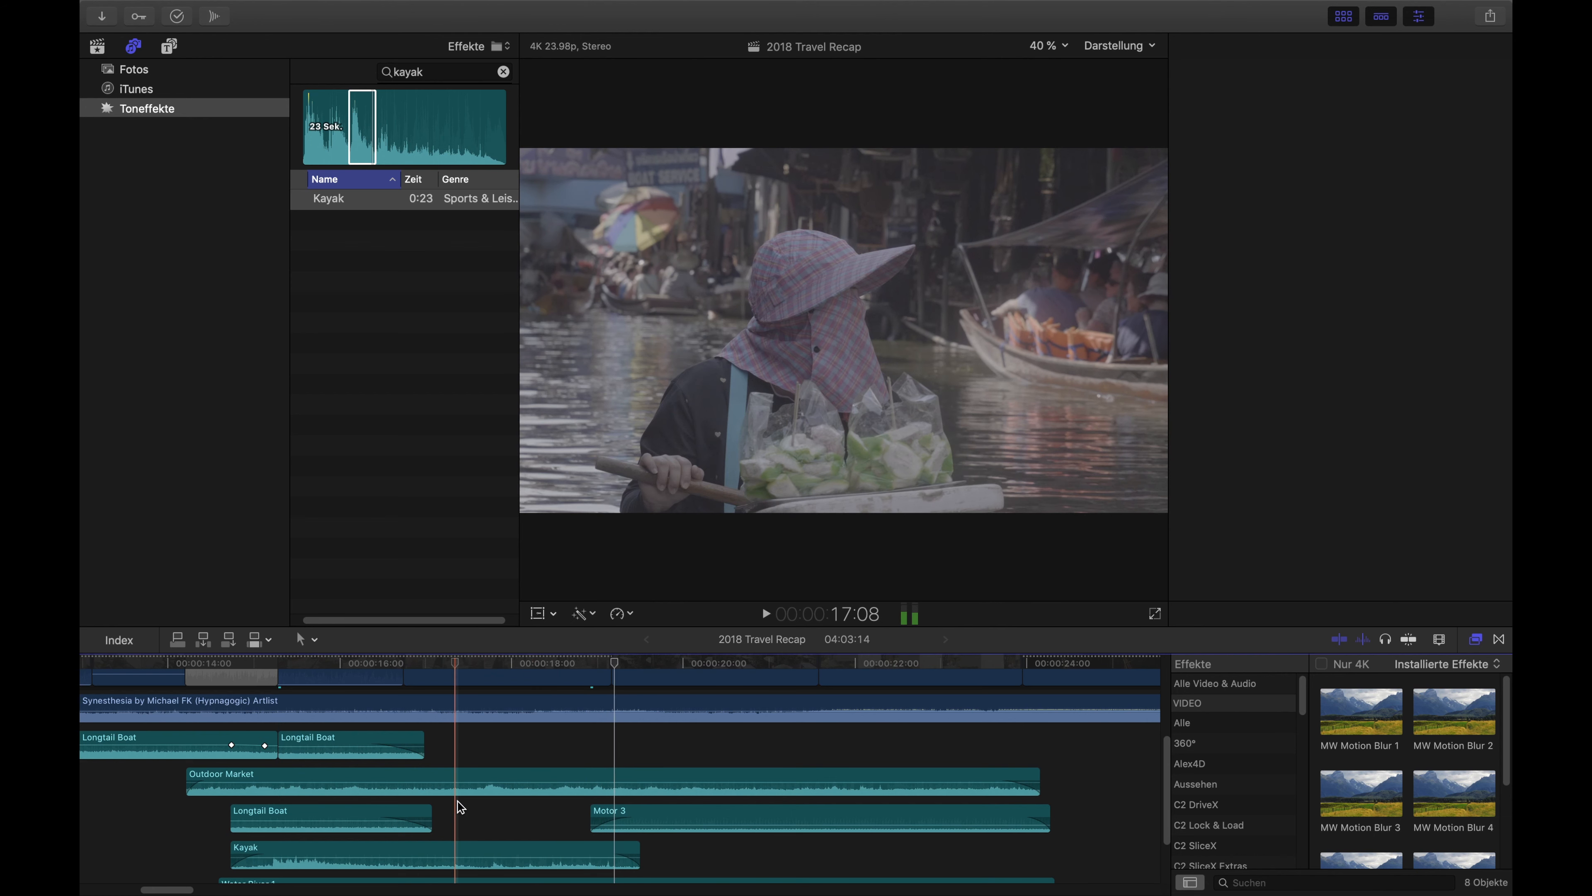
pyautogui.press('super+4')
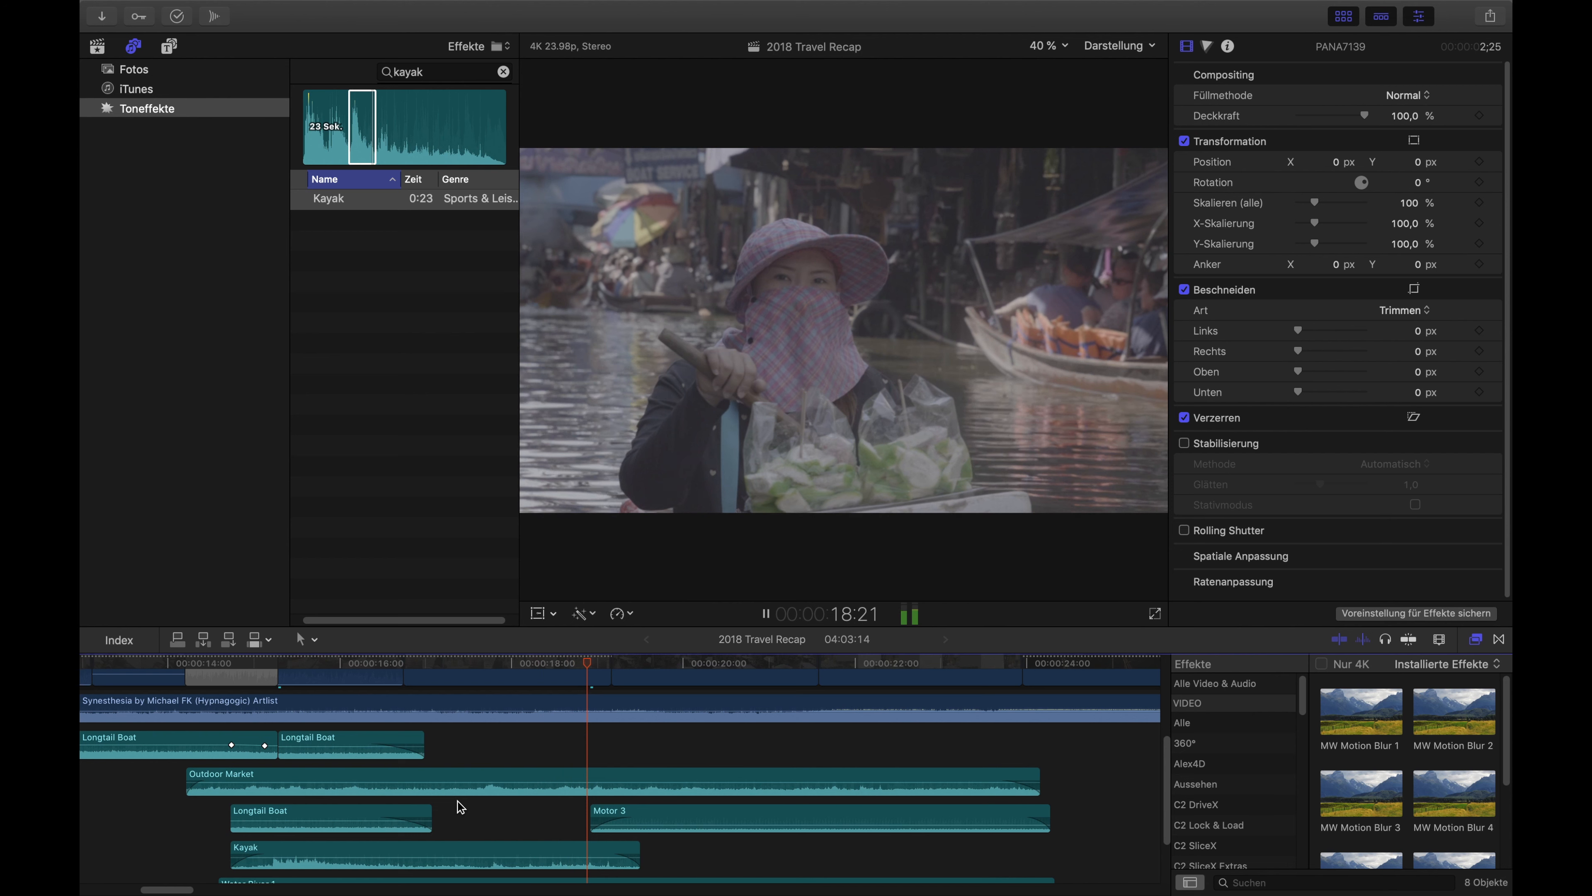
# Step: Select a 01:20 range at the end of the Kayak clip and raise the level of that section to 7.0 dB
pyautogui.press('space')
pyautogui.press('r')
pyautogui.moveTo(482, 854); pyautogui.dragTo(571, 847)
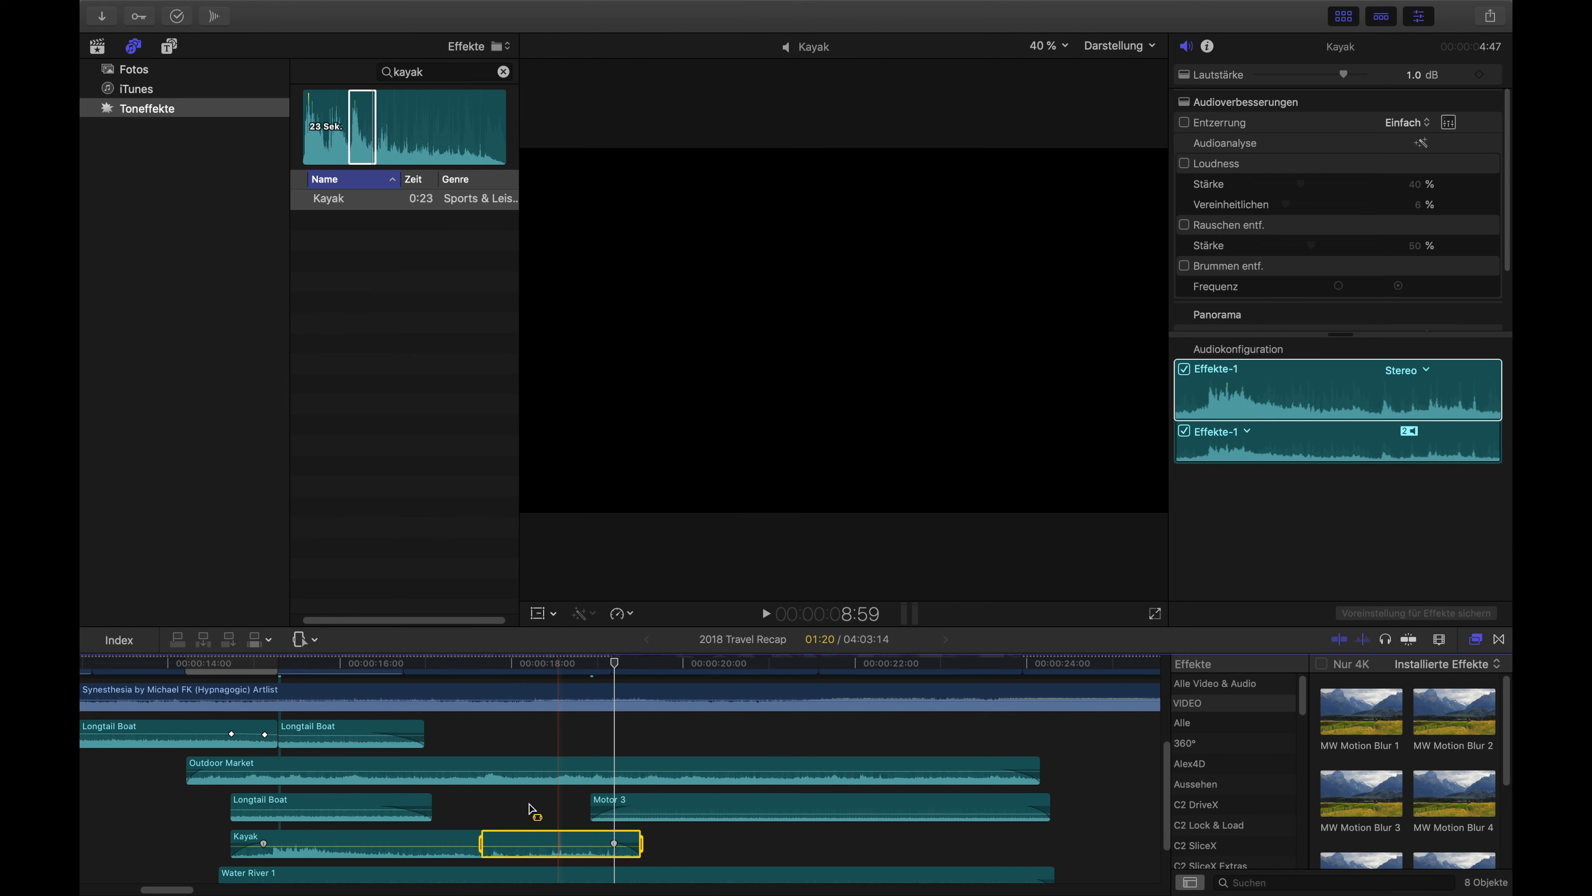
pyautogui.click(519, 811)
pyautogui.moveTo(486, 841); pyautogui.dragTo(581, 844)
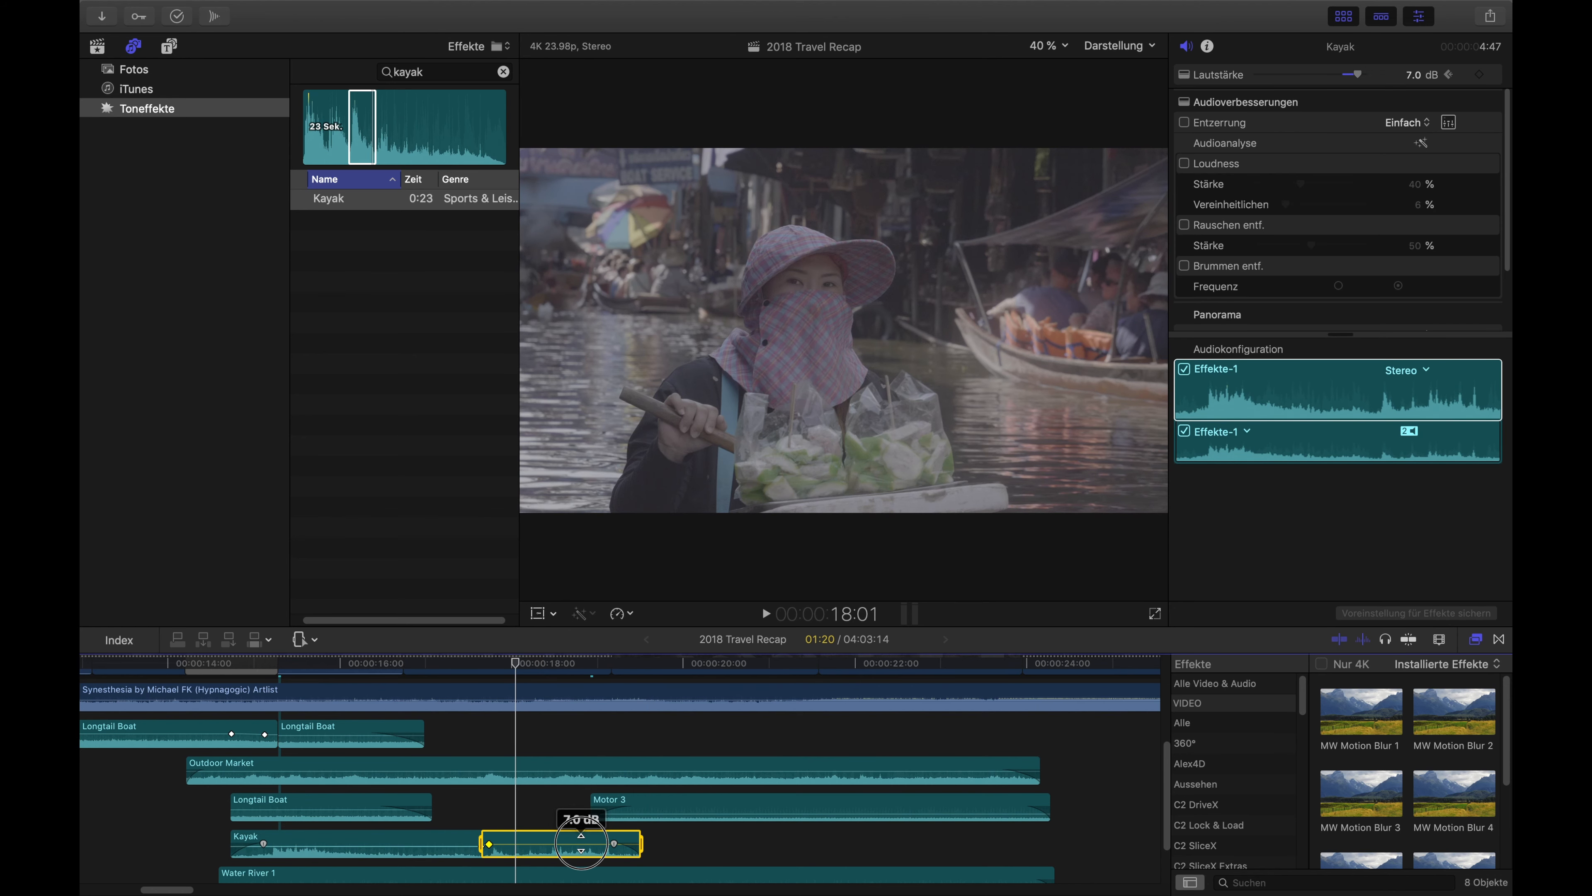
pyautogui.click(483, 804)
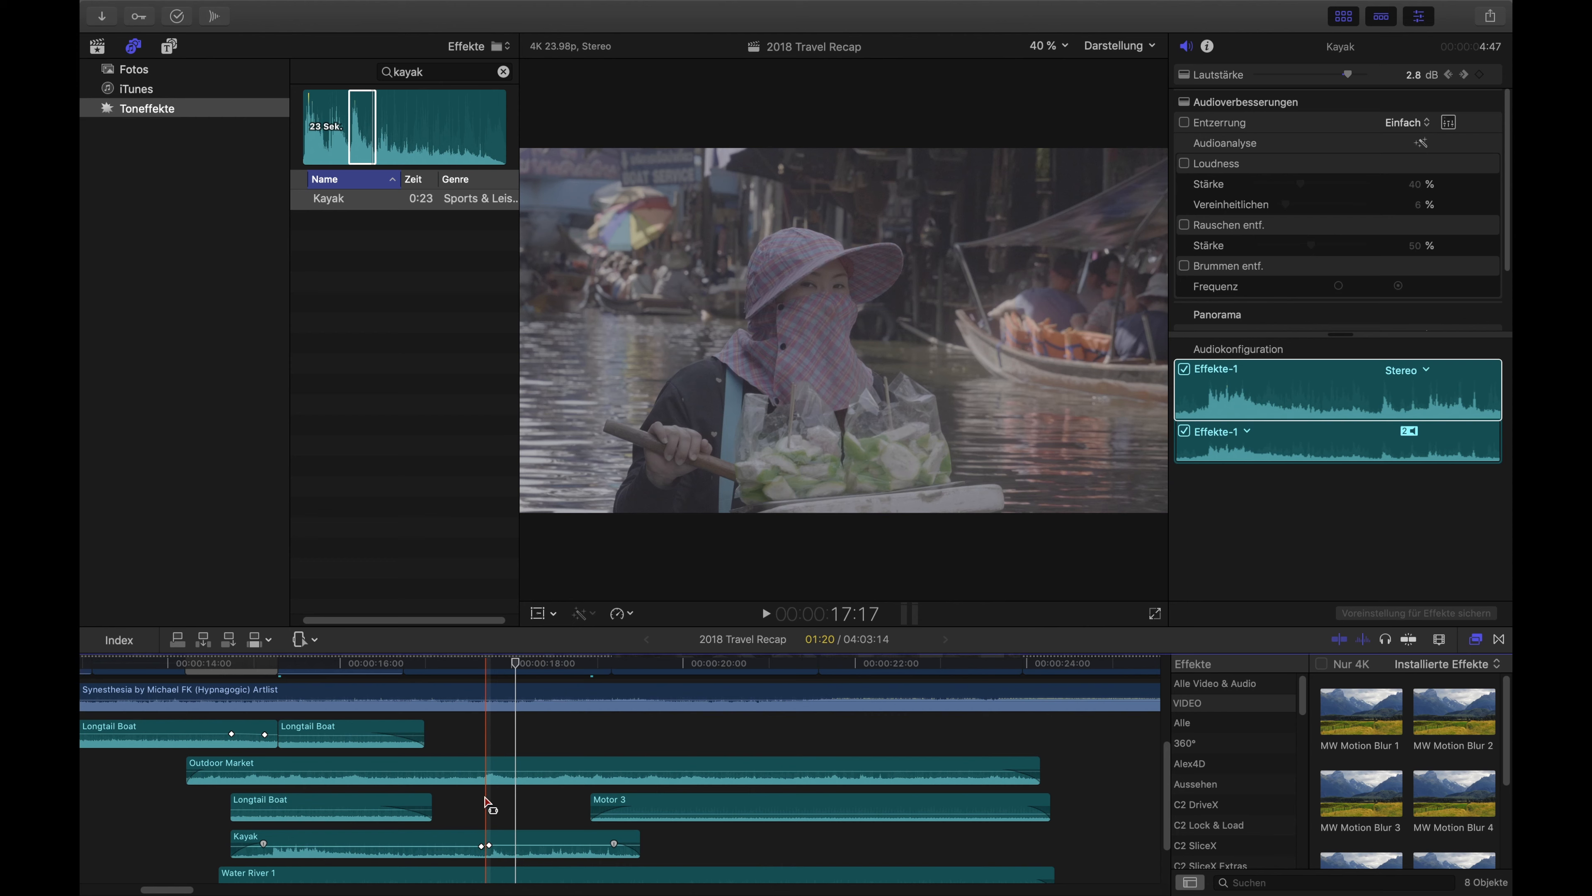
# Step: Play back the section with the louder Kayak ending from about 17:05
pyautogui.press('space')
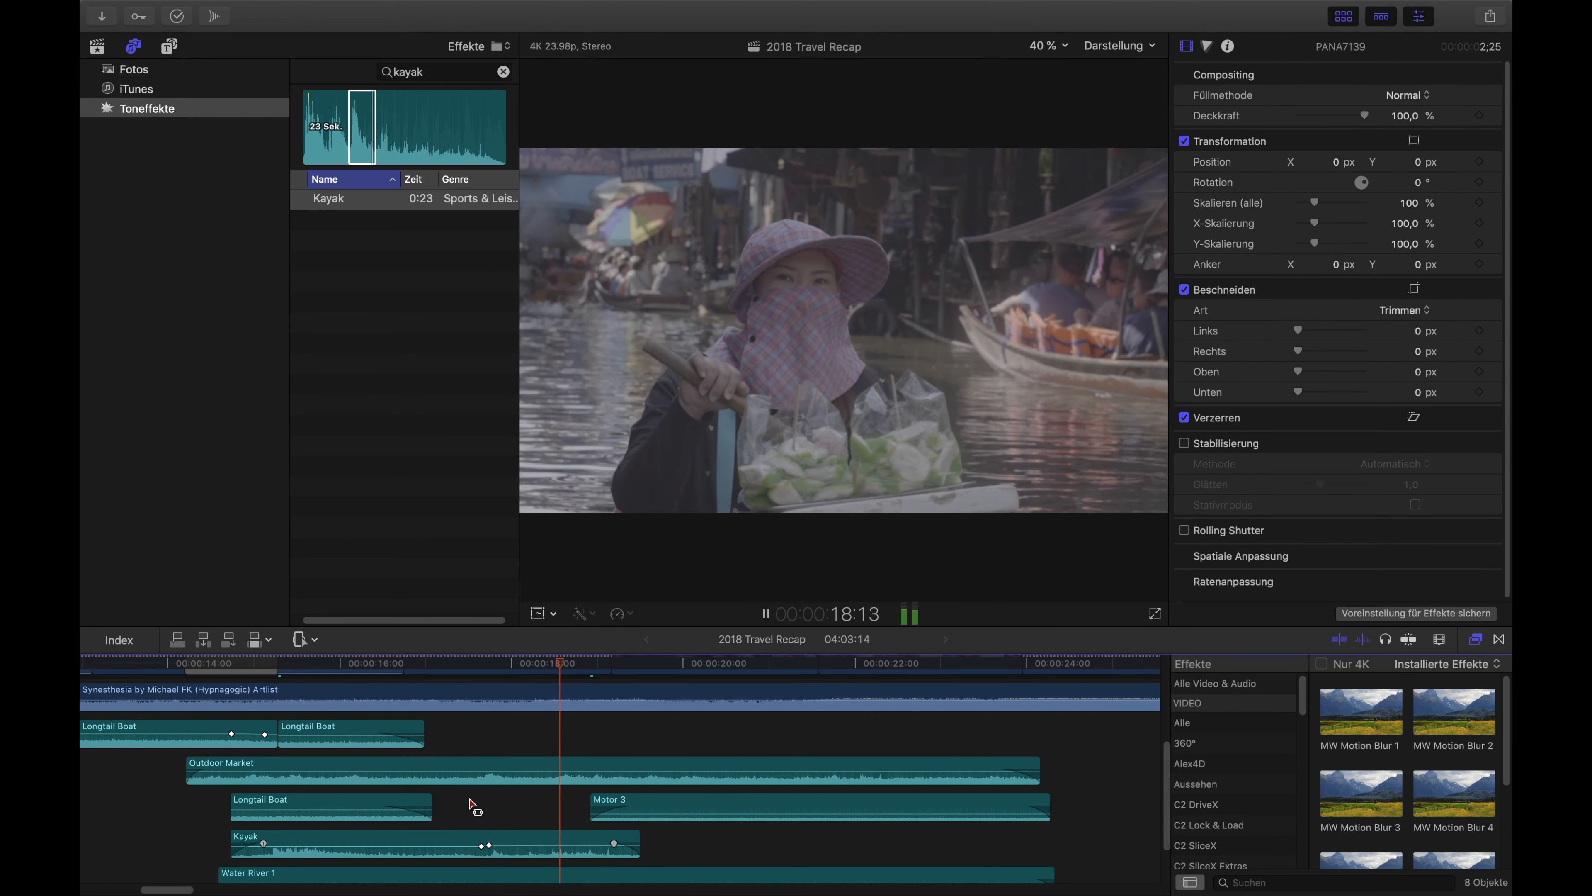
pyautogui.press('a')
pyautogui.press('space')
pyautogui.click(447, 803)
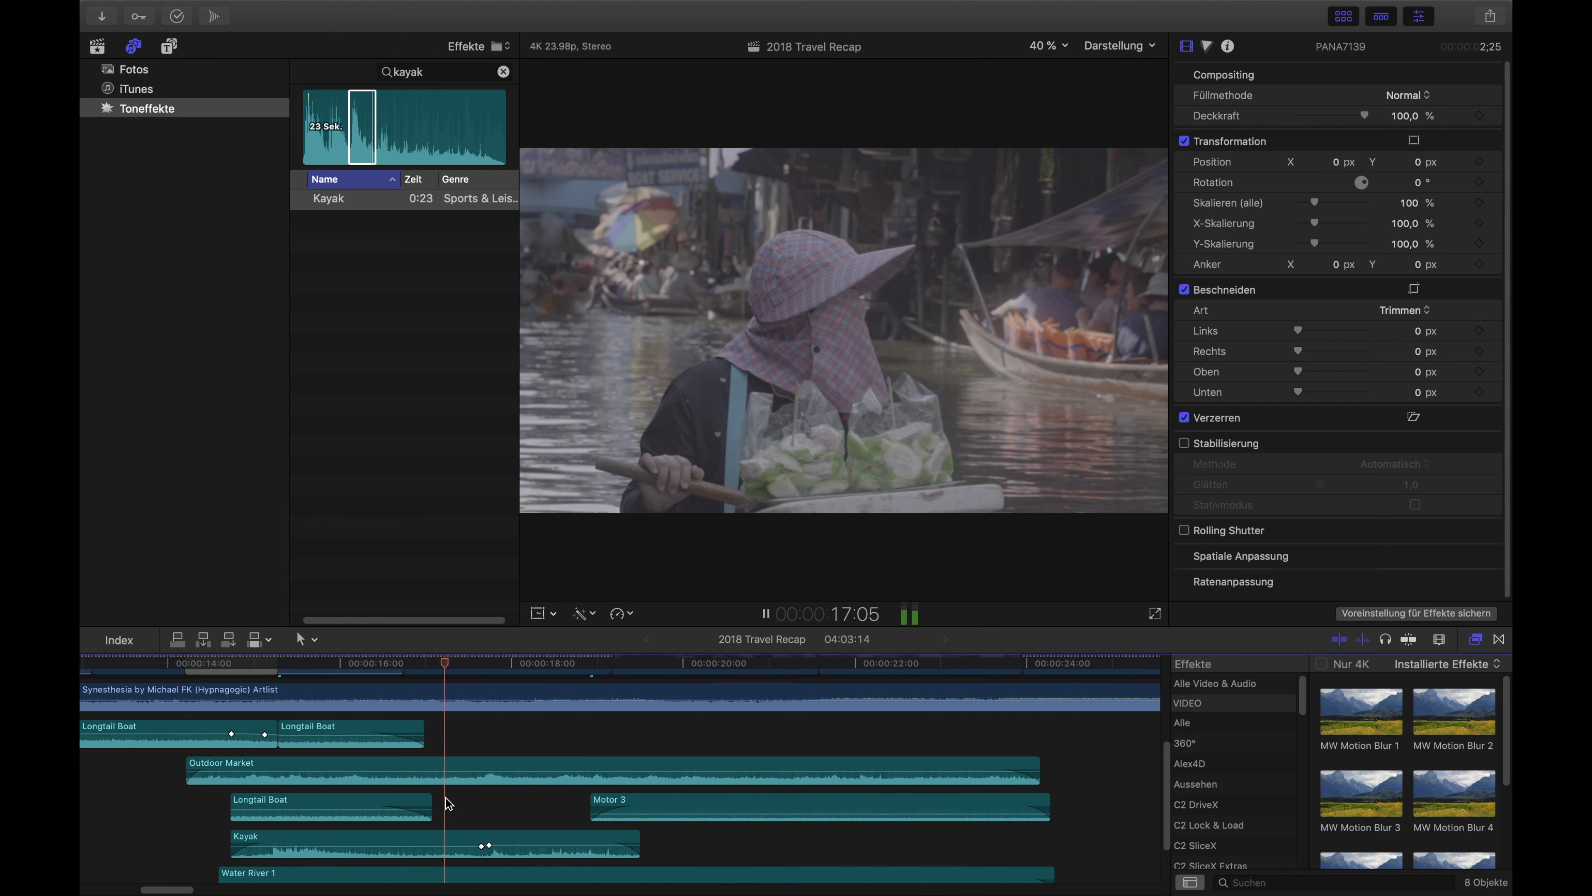
pyautogui.press('space')
pyautogui.click(446, 799)
pyautogui.press('space')
# Step: Show more of the timeline and scrub through the shots from about 22 to 25 seconds
pyautogui.press('super+minus')
pyautogui.press('super+minus')
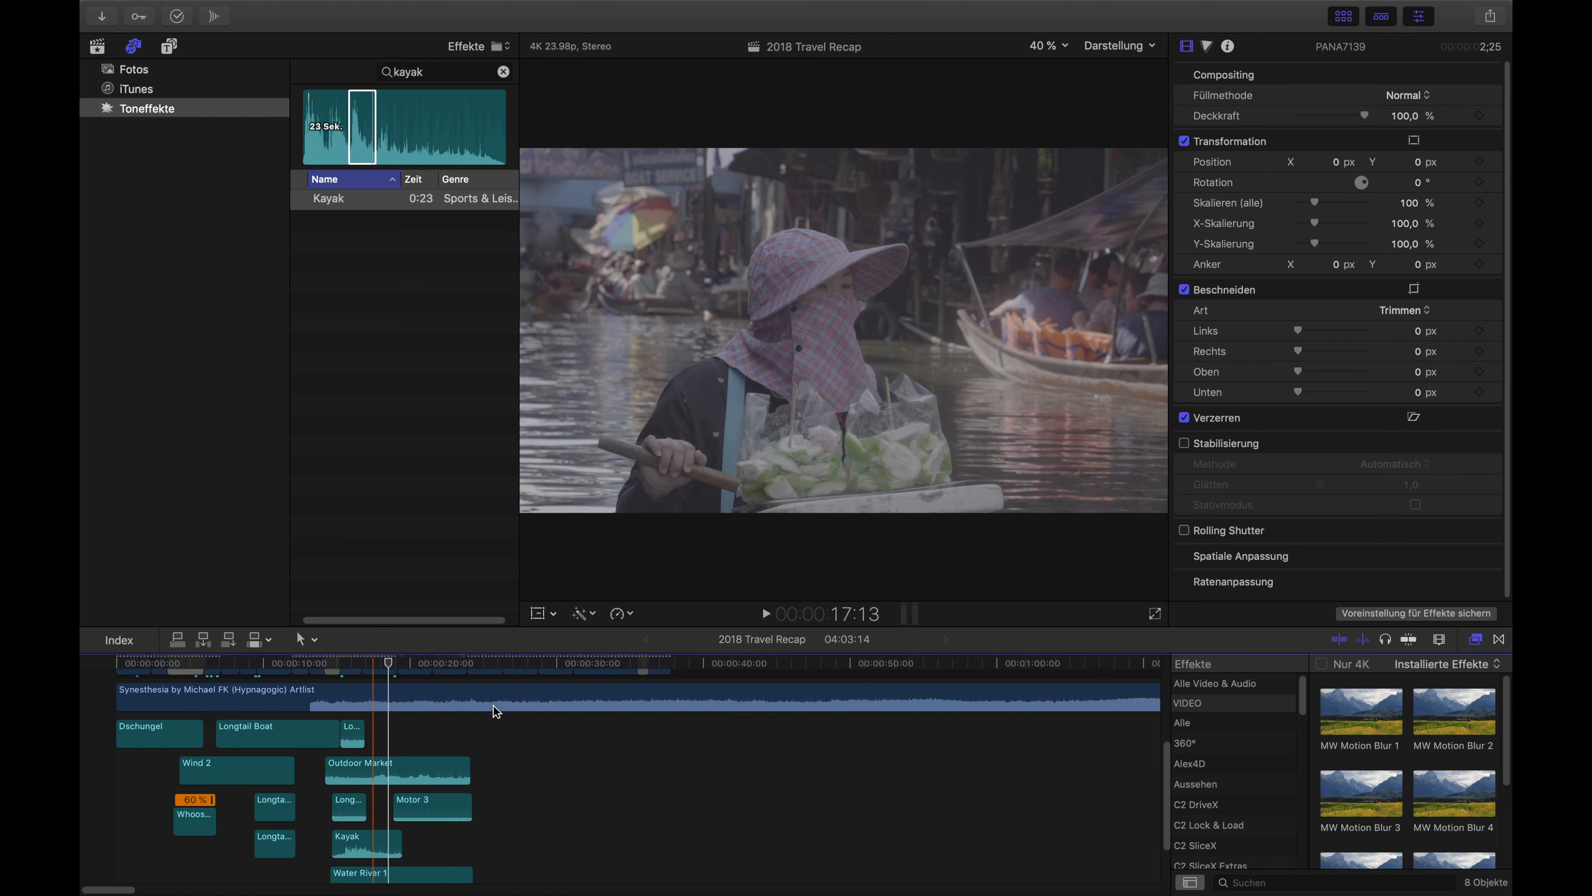
pyautogui.click(433, 670)
pyautogui.moveTo(435, 673); pyautogui.dragTo(483, 667)
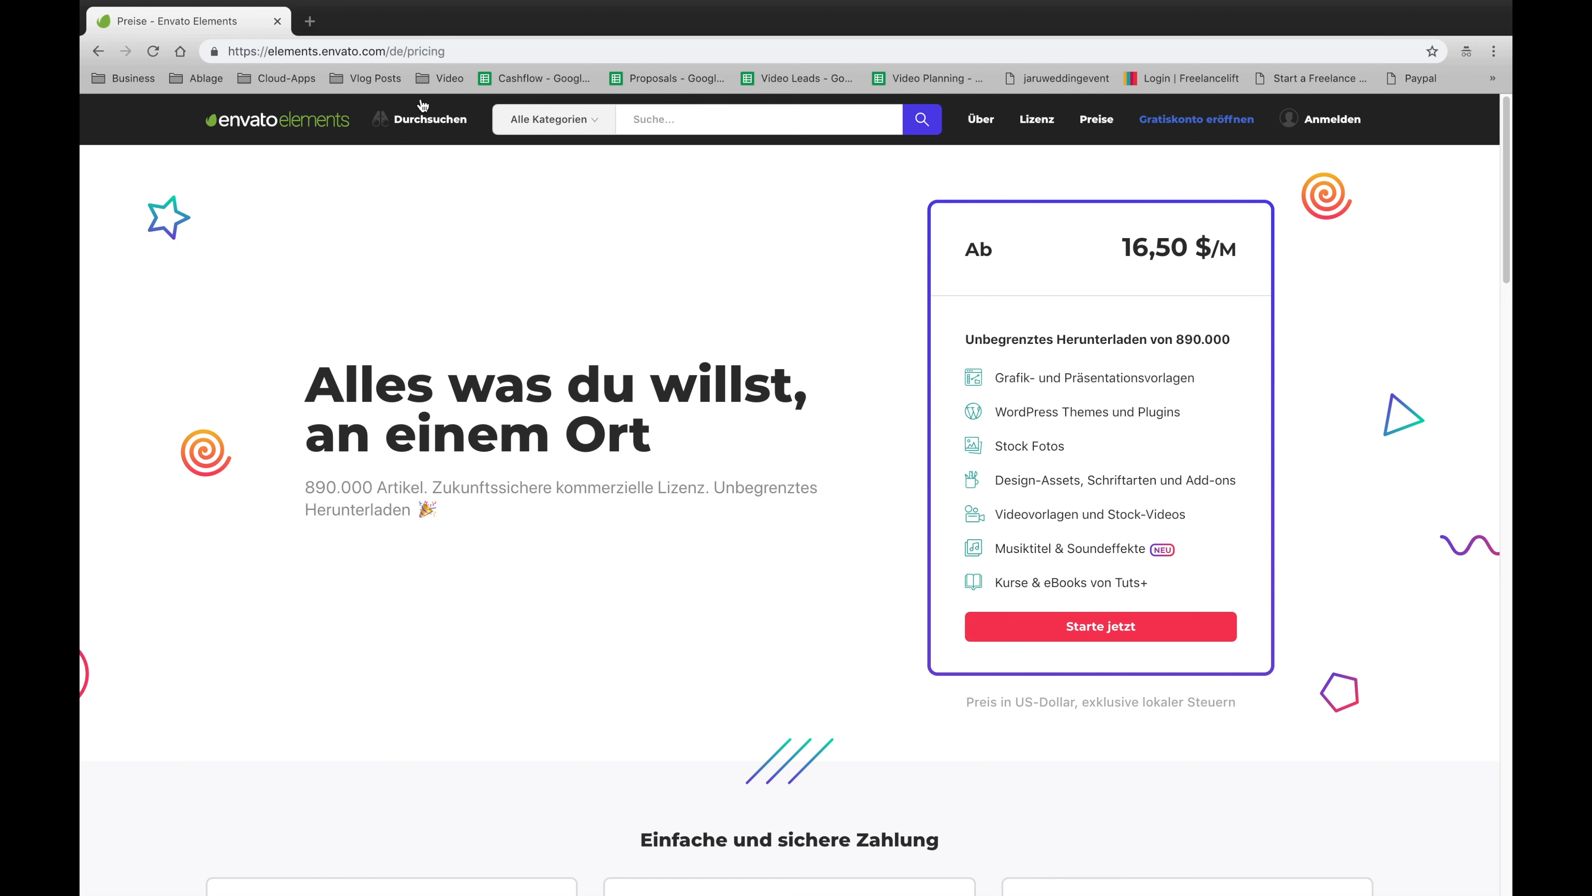
# Step: Switch to Envato Elements in the browser, open the Soundeffekte category and look over its subcategories and sounds
pyautogui.click(1136, 249)
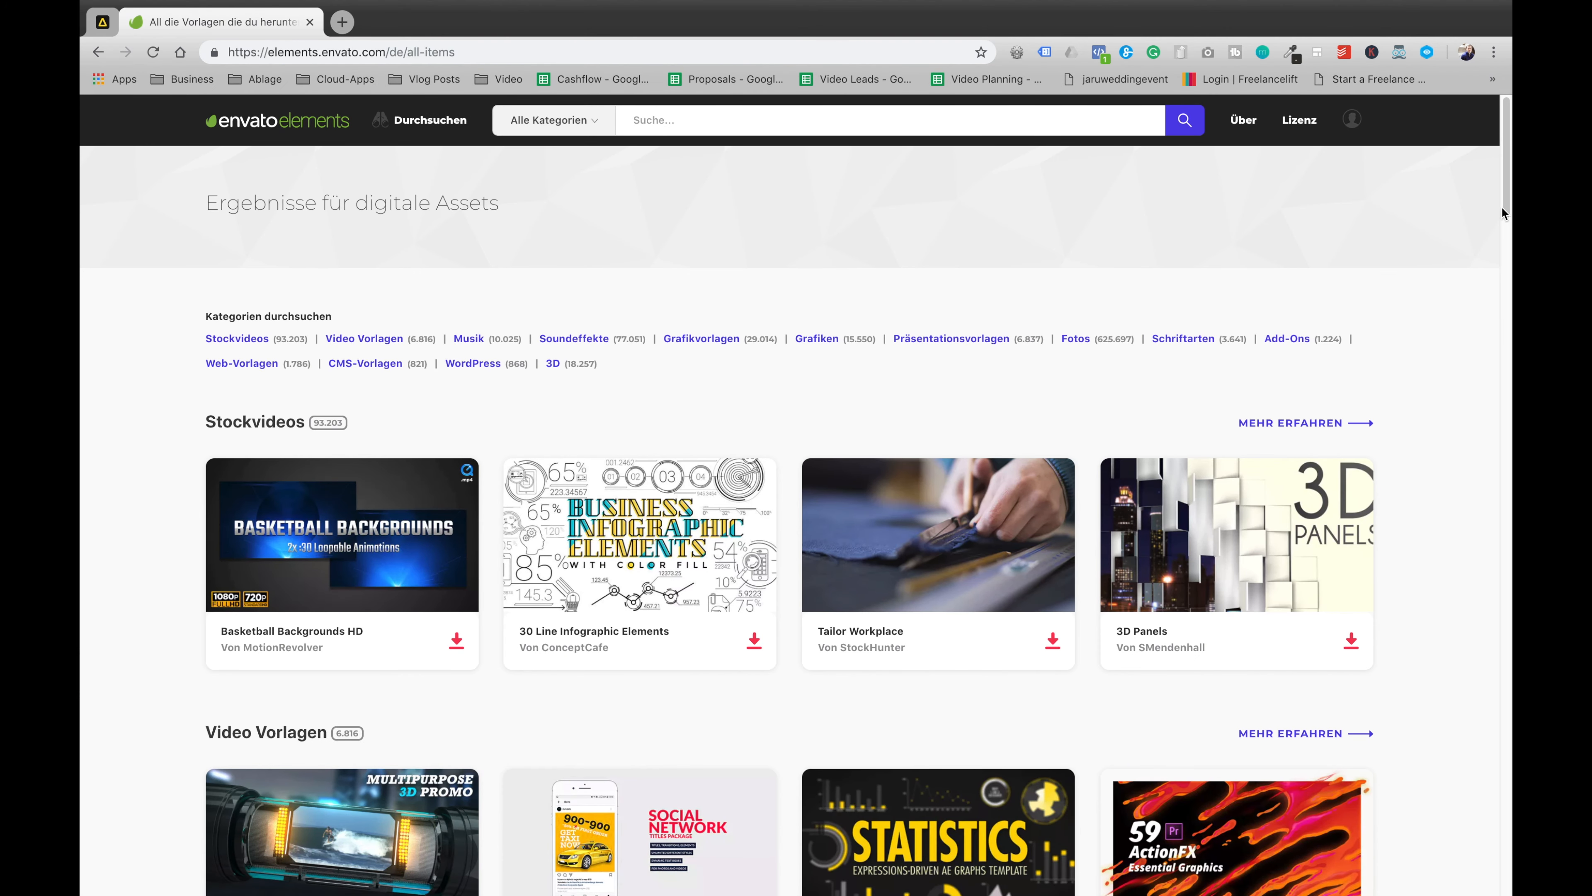
pyautogui.moveTo(442, 125)
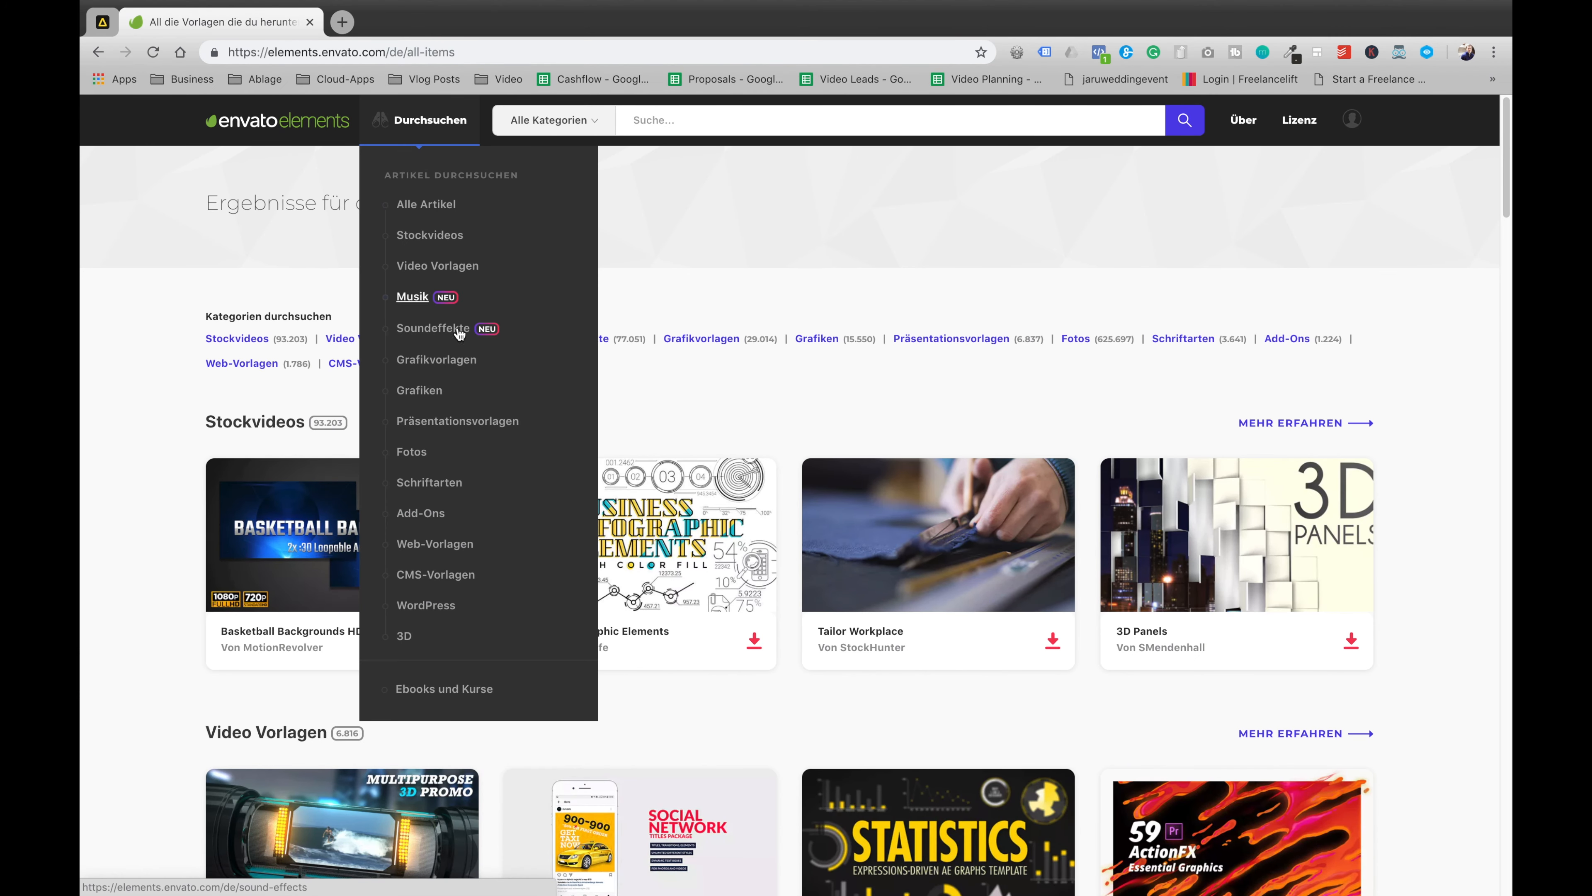
pyautogui.click(444, 334)
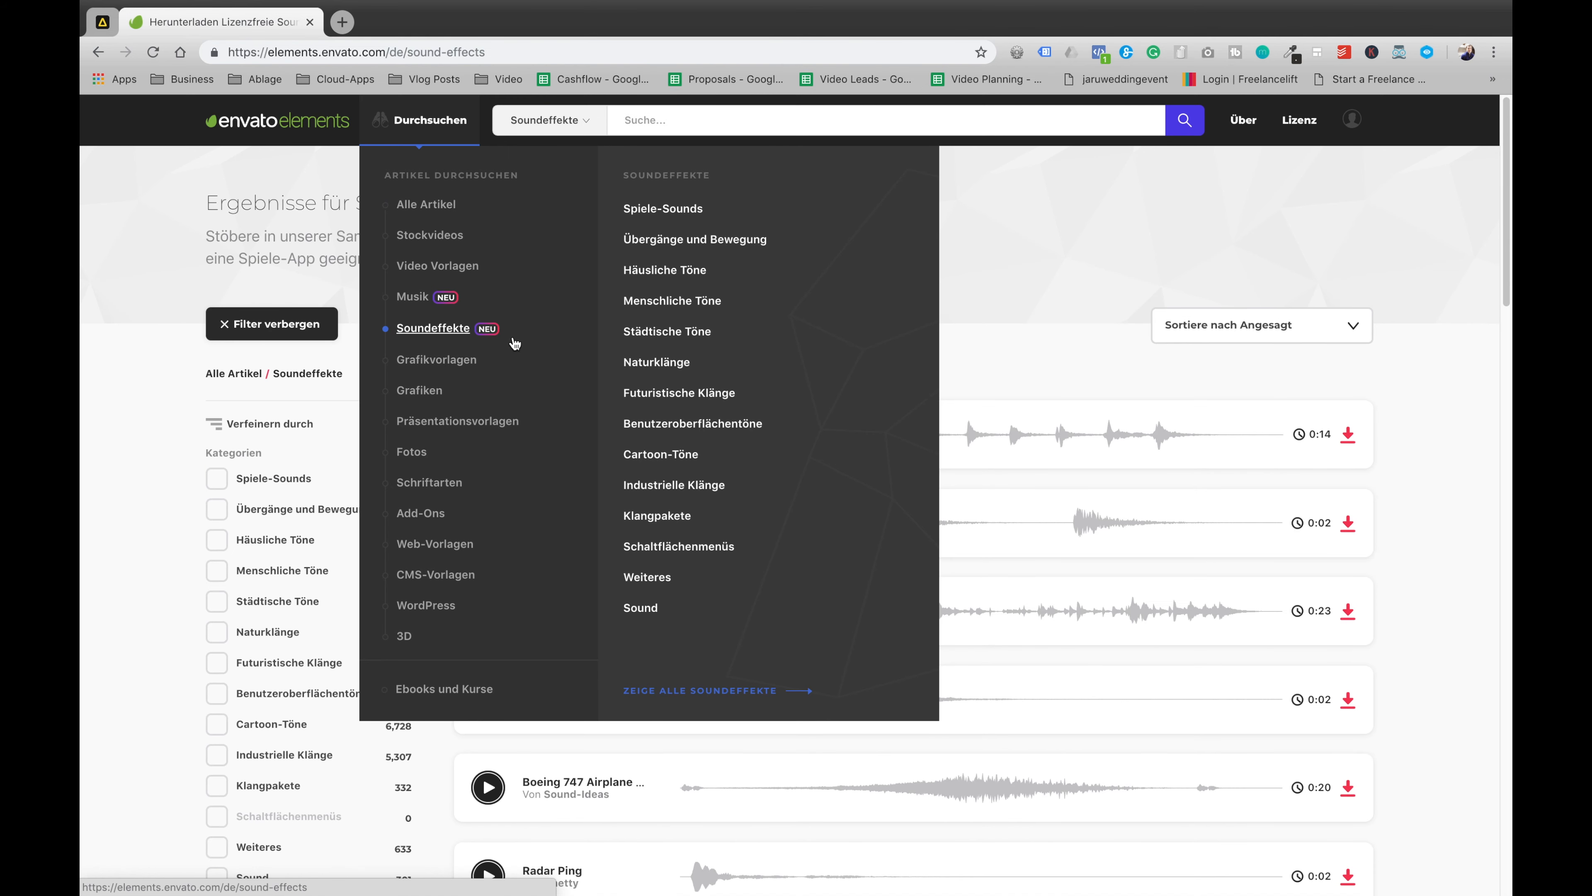
pyautogui.click(1249, 225)
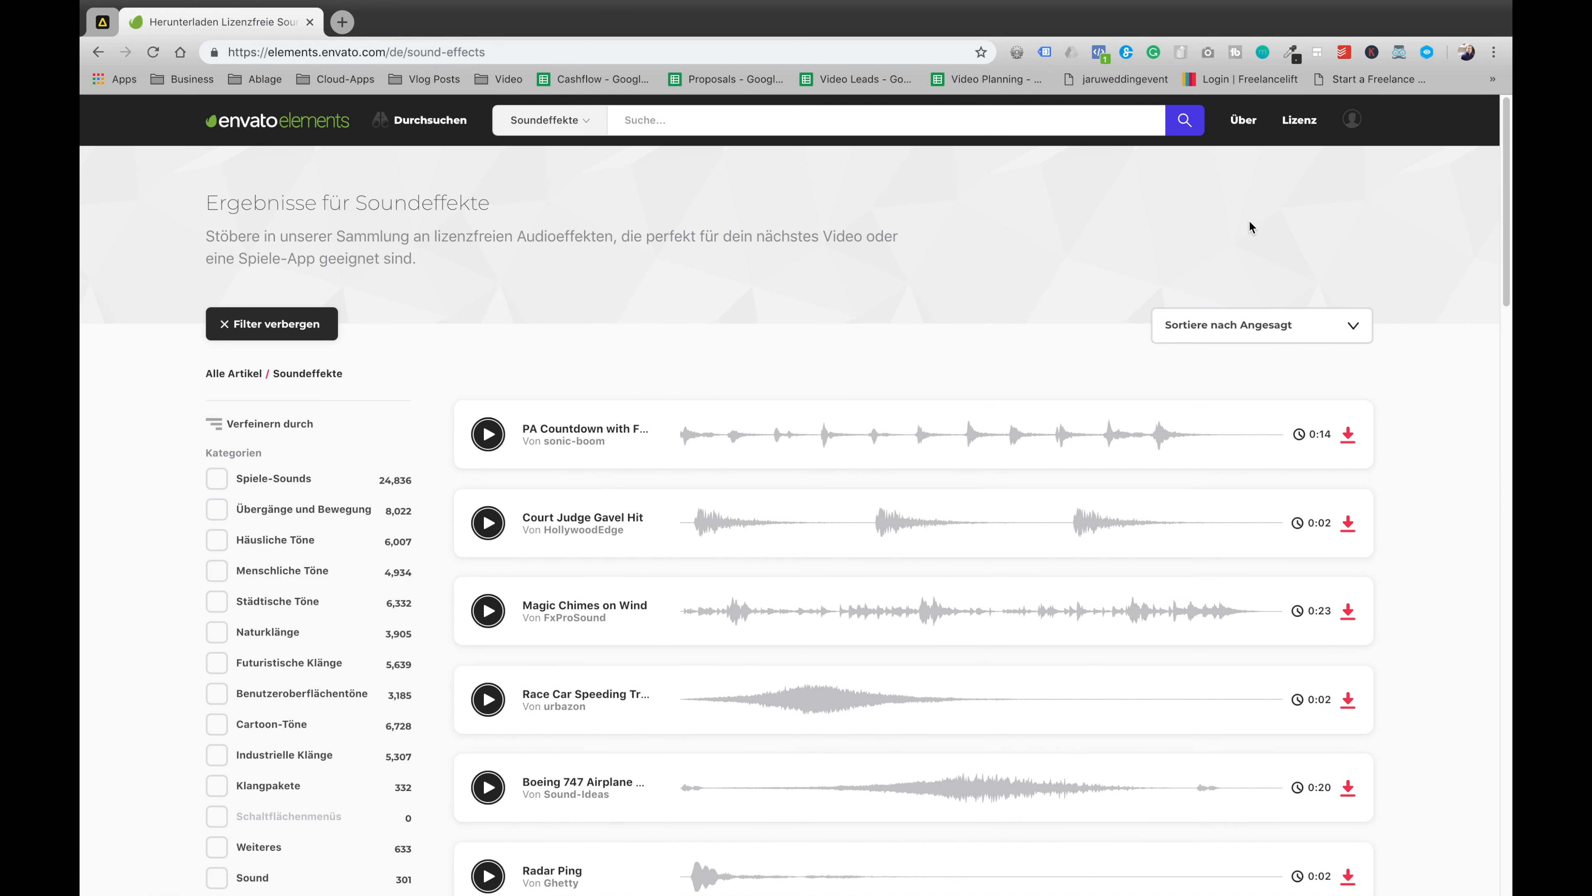
pyautogui.scroll(-3, 627, 408)
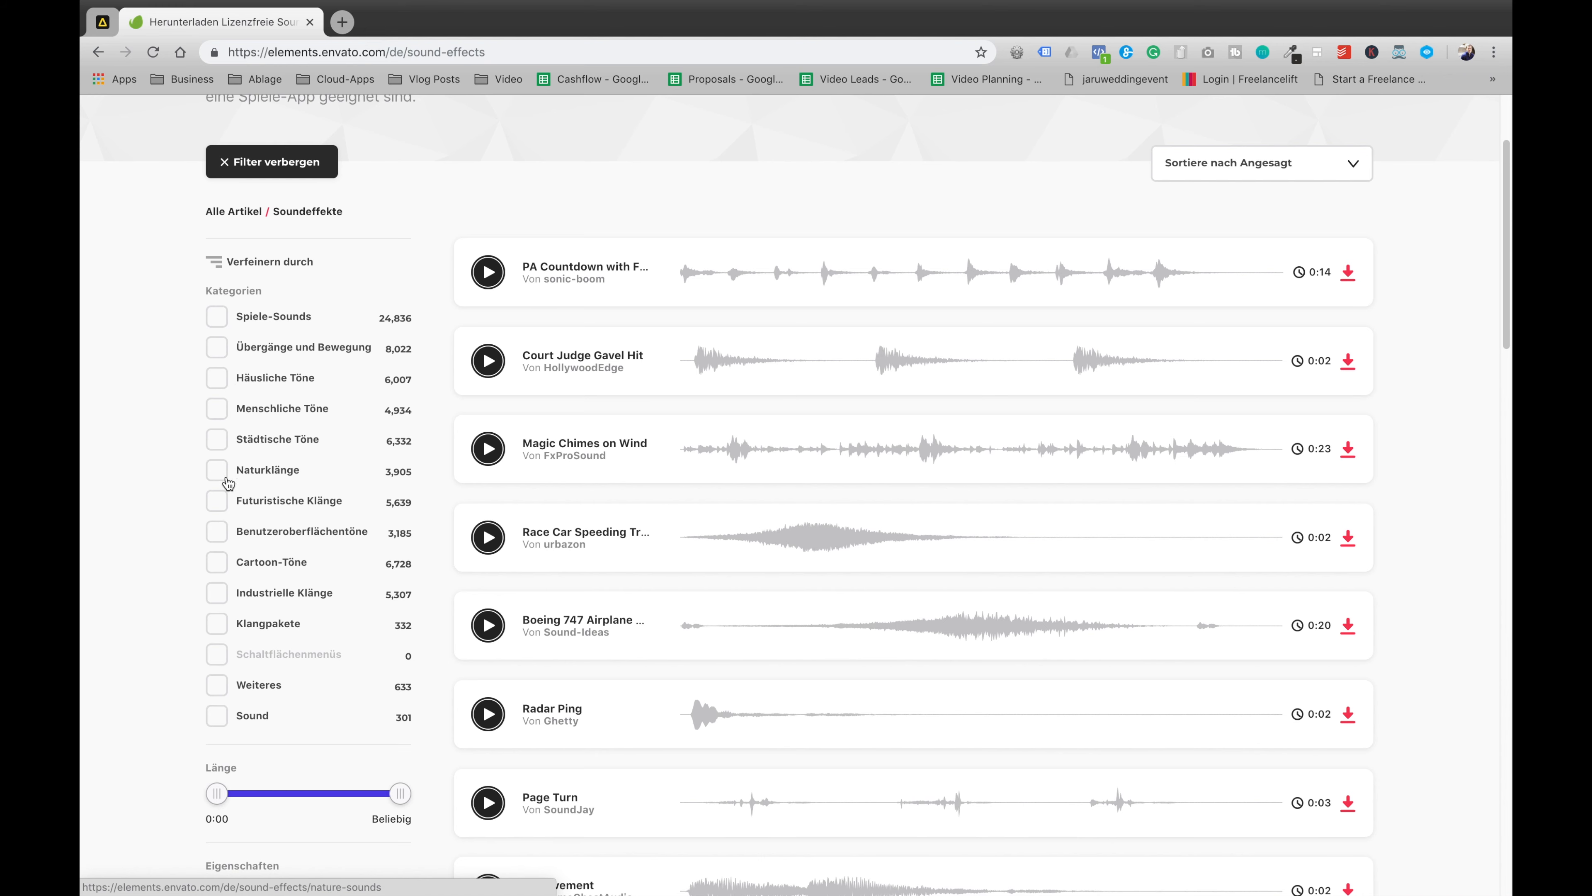
pyautogui.scroll(3, 326, 263)
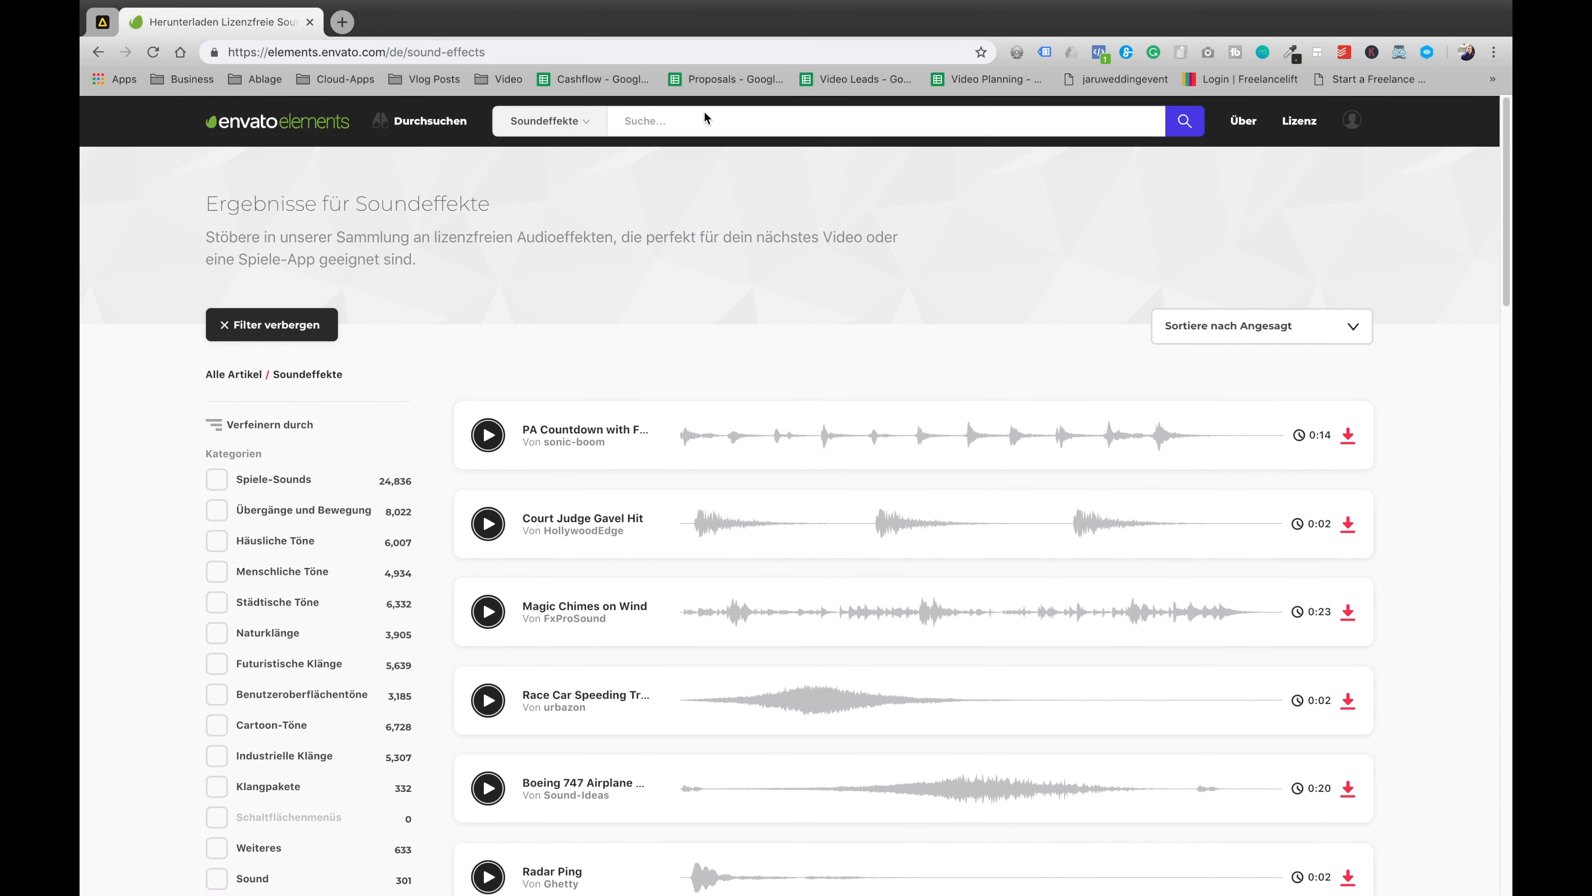
# Step: Search the sound effects for "bird" and preview the sound Birds
pyautogui.click(727, 120)
pyautogui.write('v')
pyautogui.write('bird')
pyautogui.press('Return')
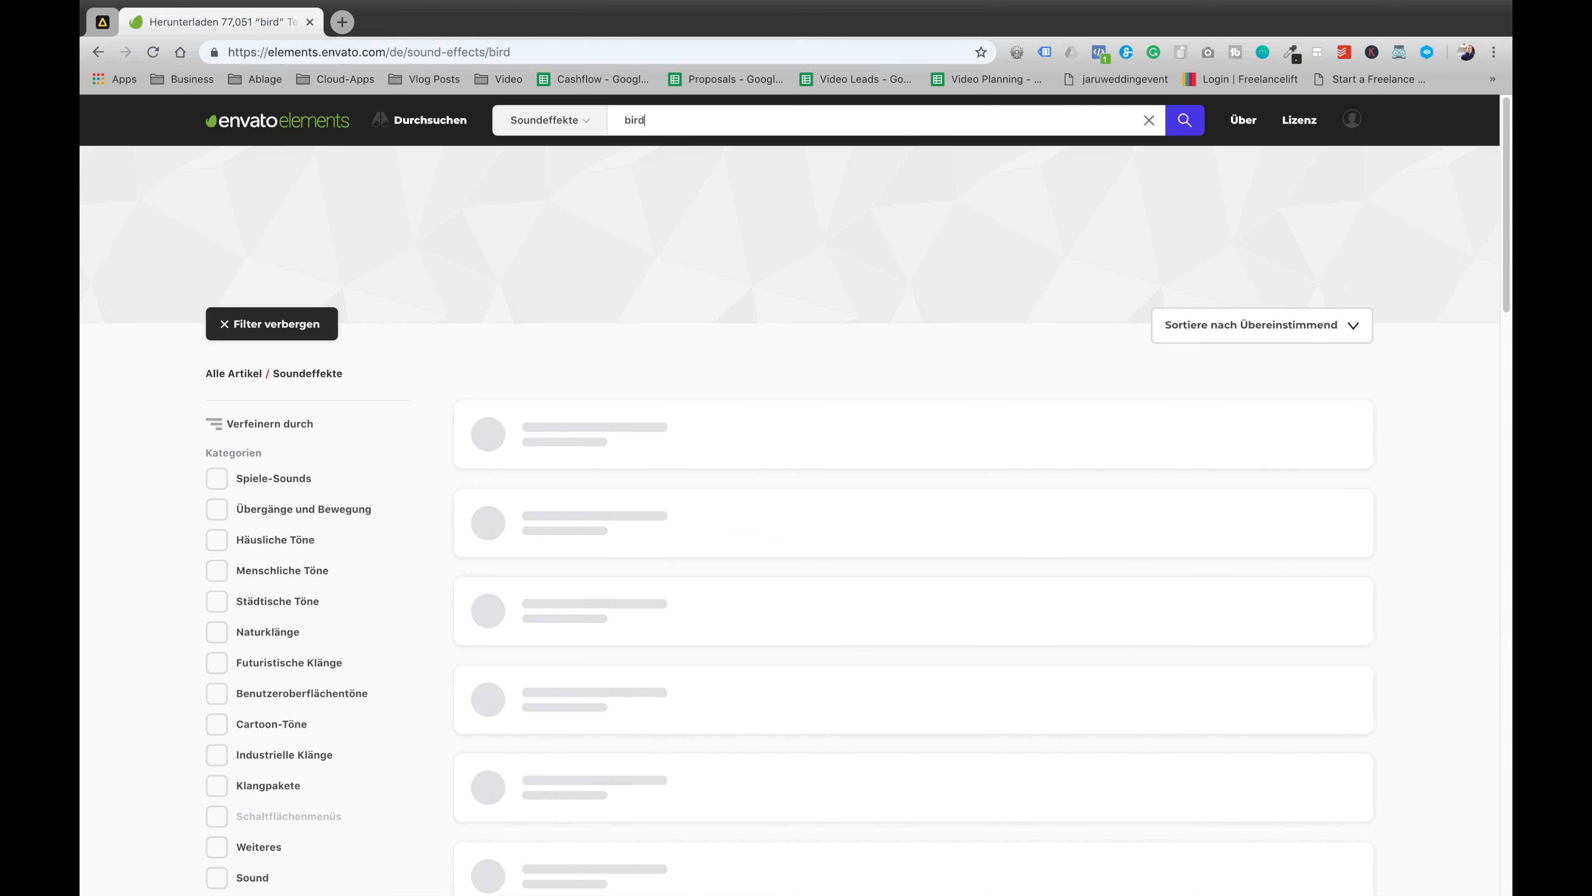
pyautogui.click(497, 389)
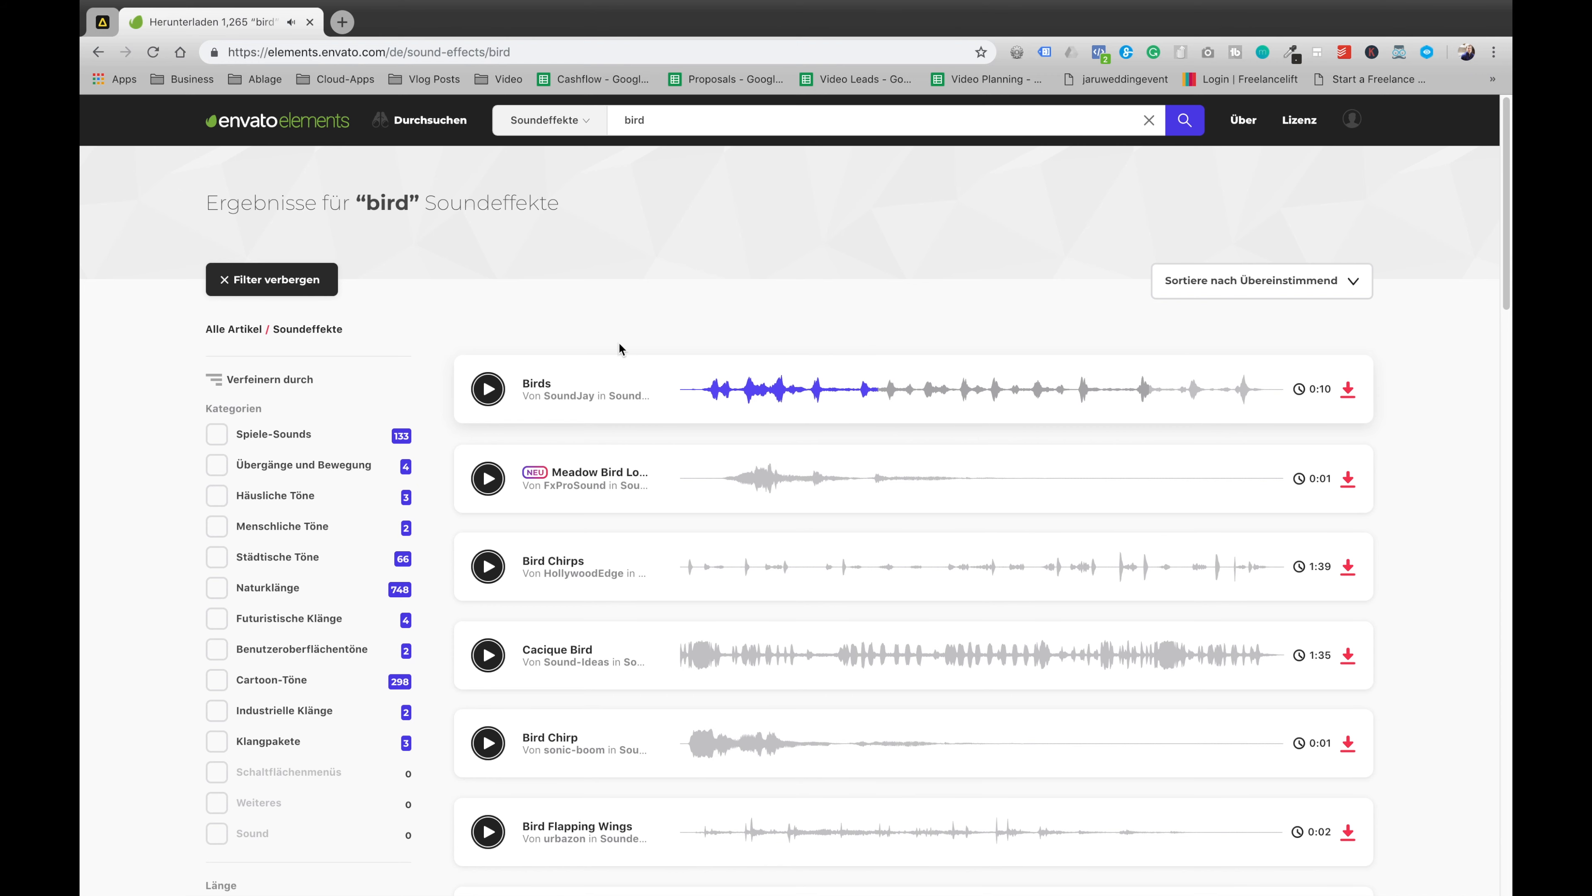
# Step: Look through the bird sound results and switch the search category to Stockvideos
pyautogui.scroll(-5, 843, 357)
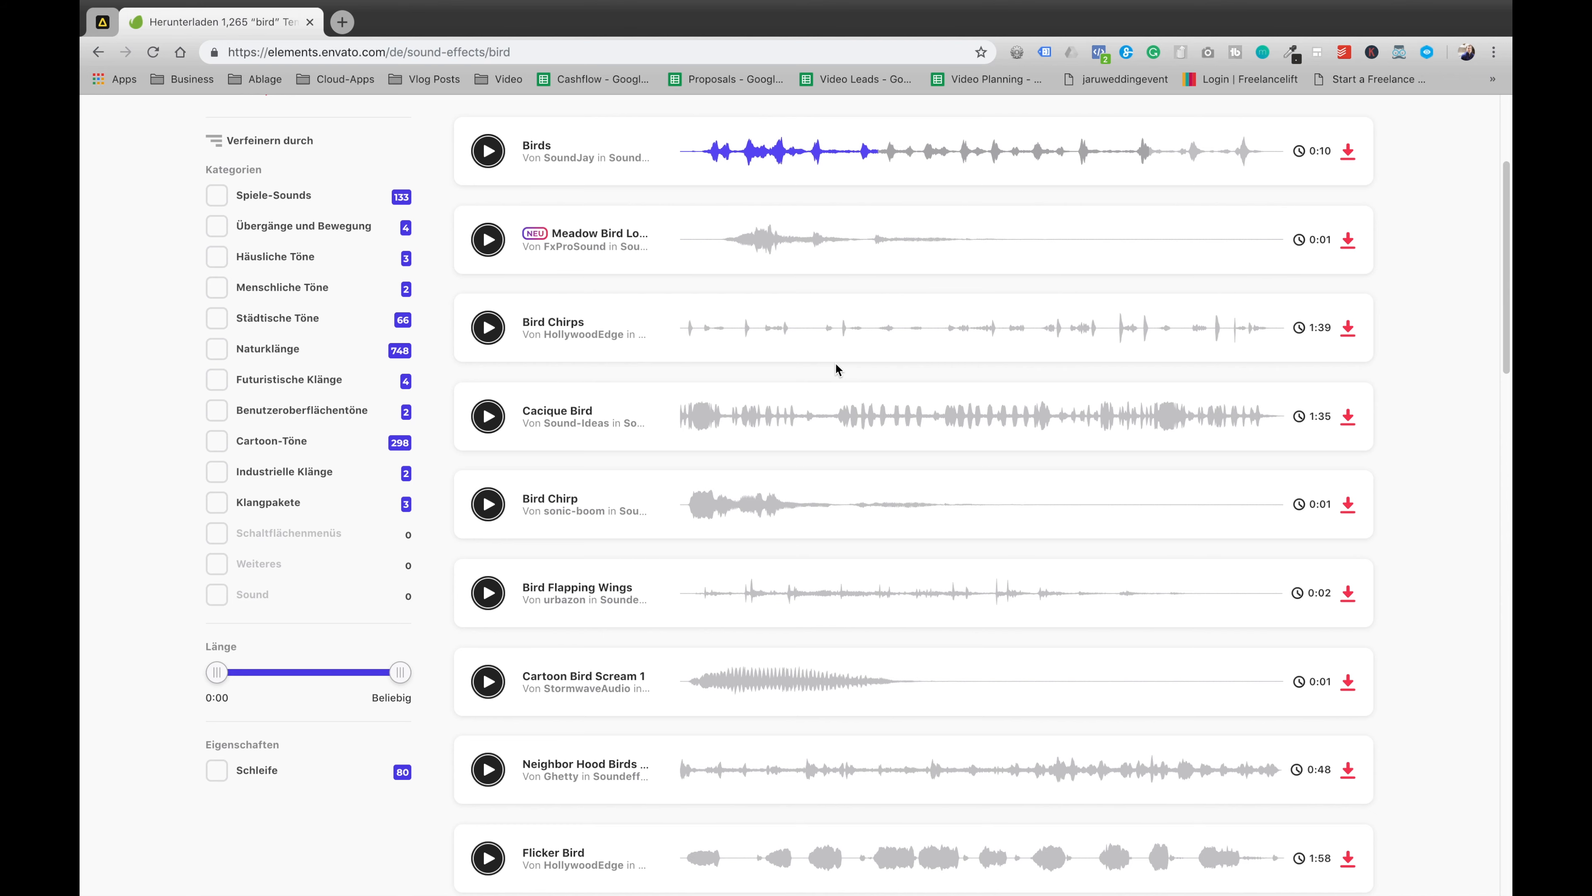
pyautogui.scroll(5, 846, 419)
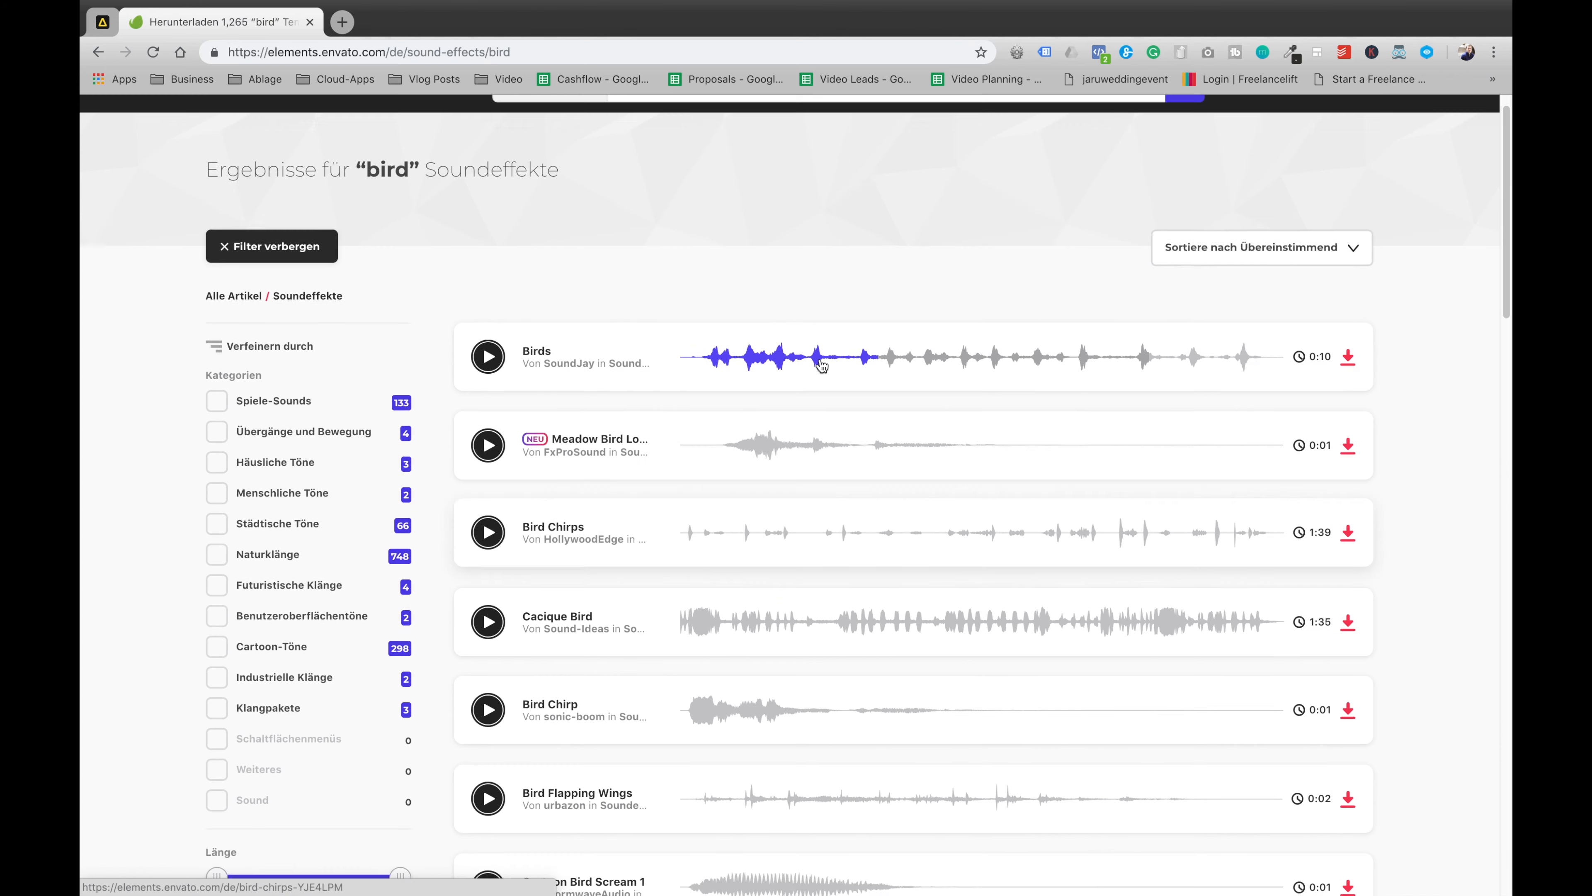
pyautogui.click(545, 121)
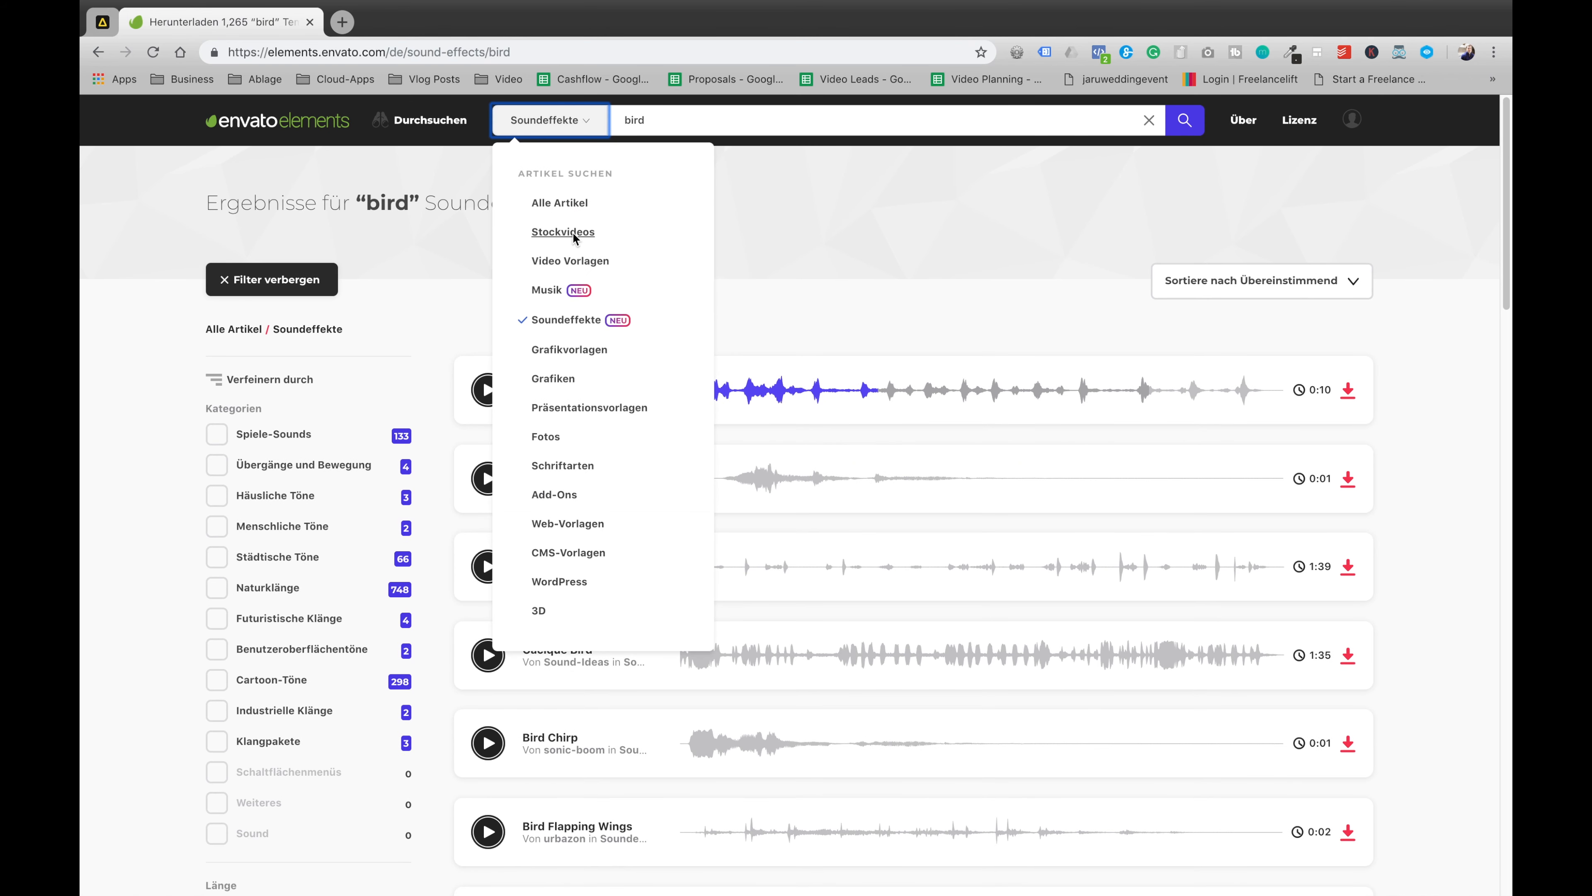
pyautogui.click(565, 233)
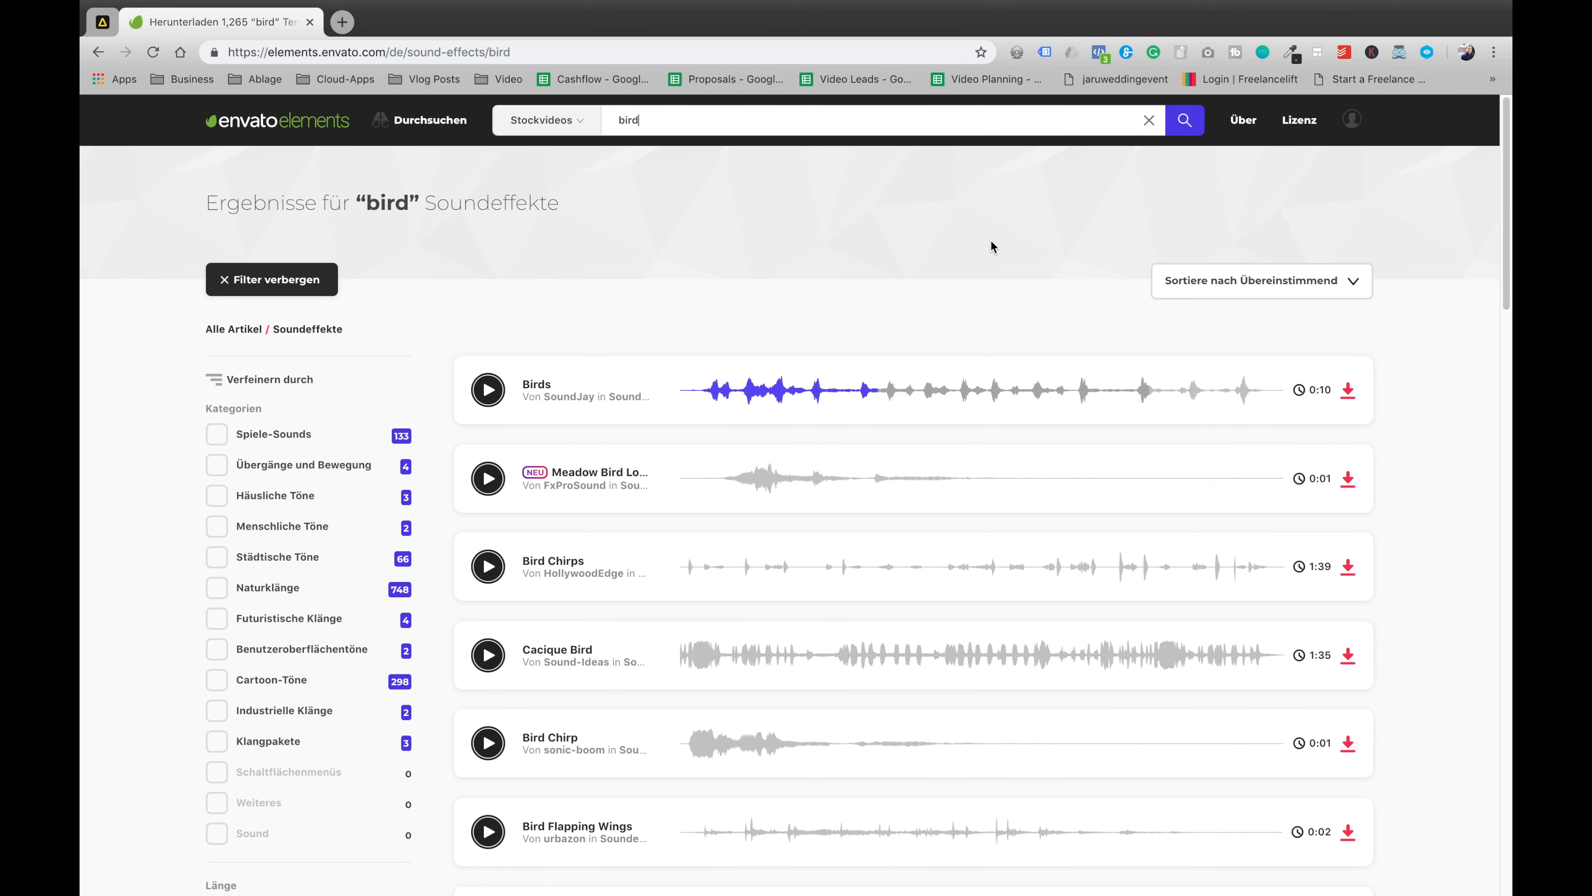
# Step: Switch back to Final Cut Pro and scrub the city sunset shot around 25:03 in the timeline
pyautogui.hotkey('ctrl', 'Left')
pyautogui.hotkey('ctrl', 'Right')
pyautogui.hotkey('ctrl', 'Right')
pyautogui.hotkey('ctrl', 'Right')
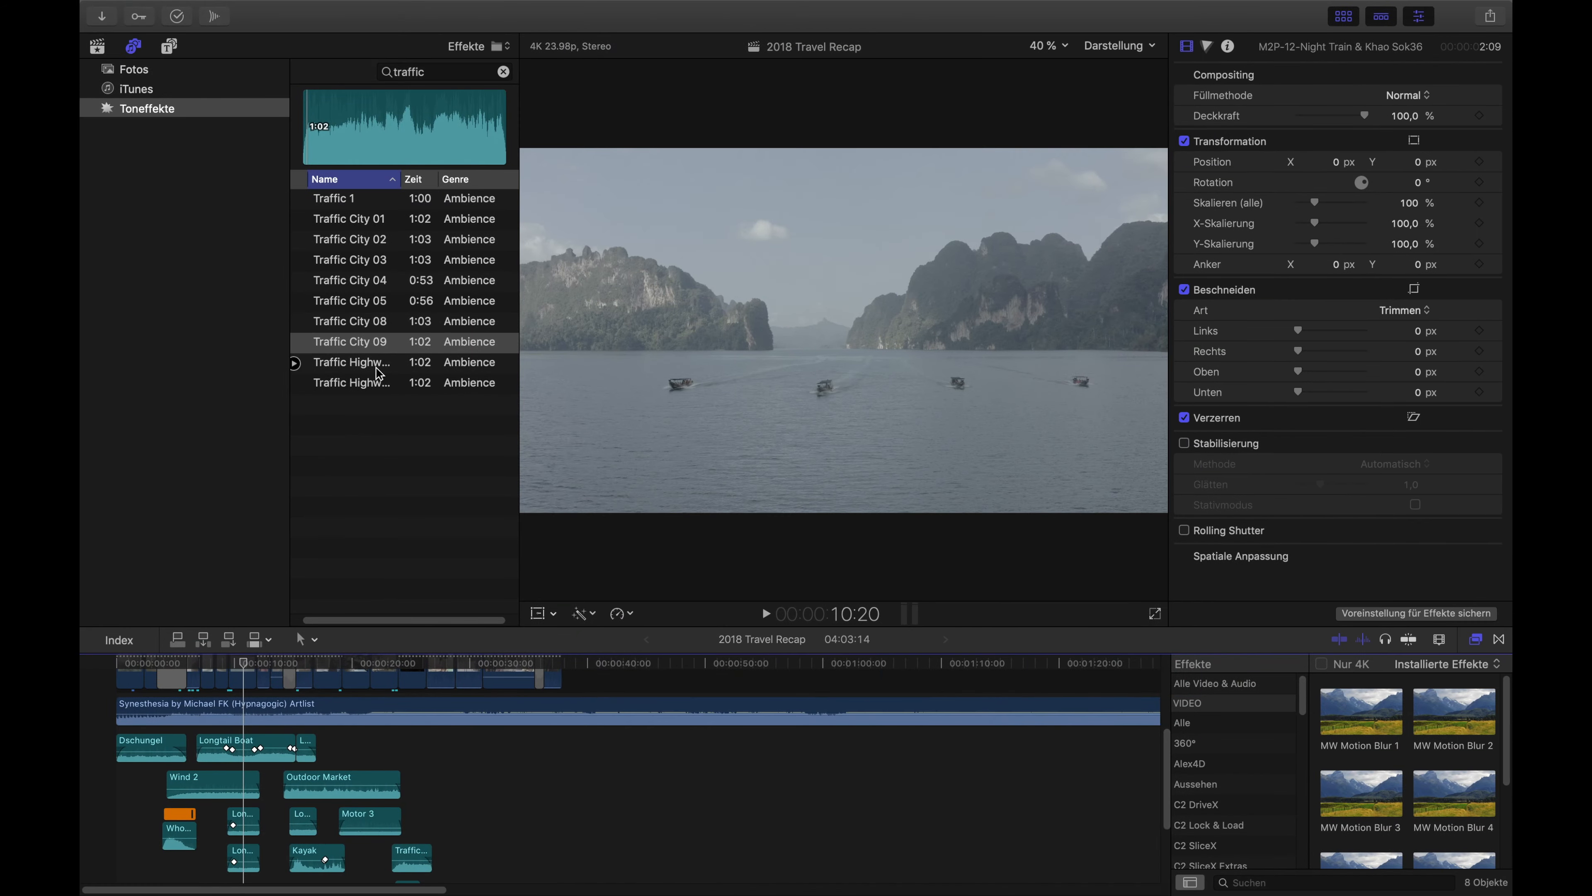
pyautogui.scroll(3, 255, 673)
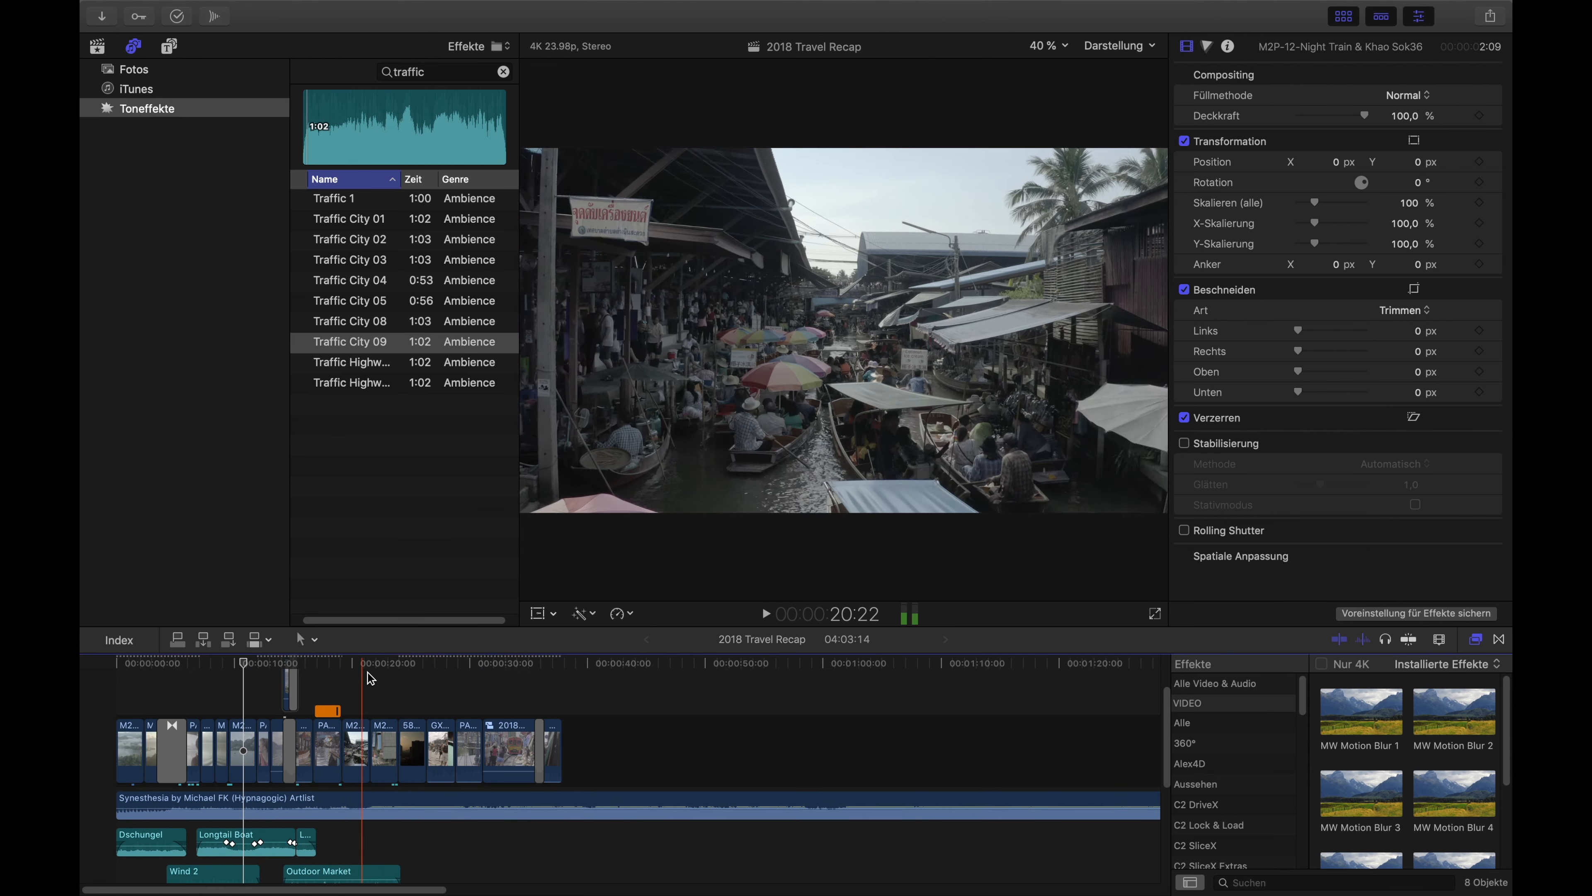
pyautogui.click(417, 674)
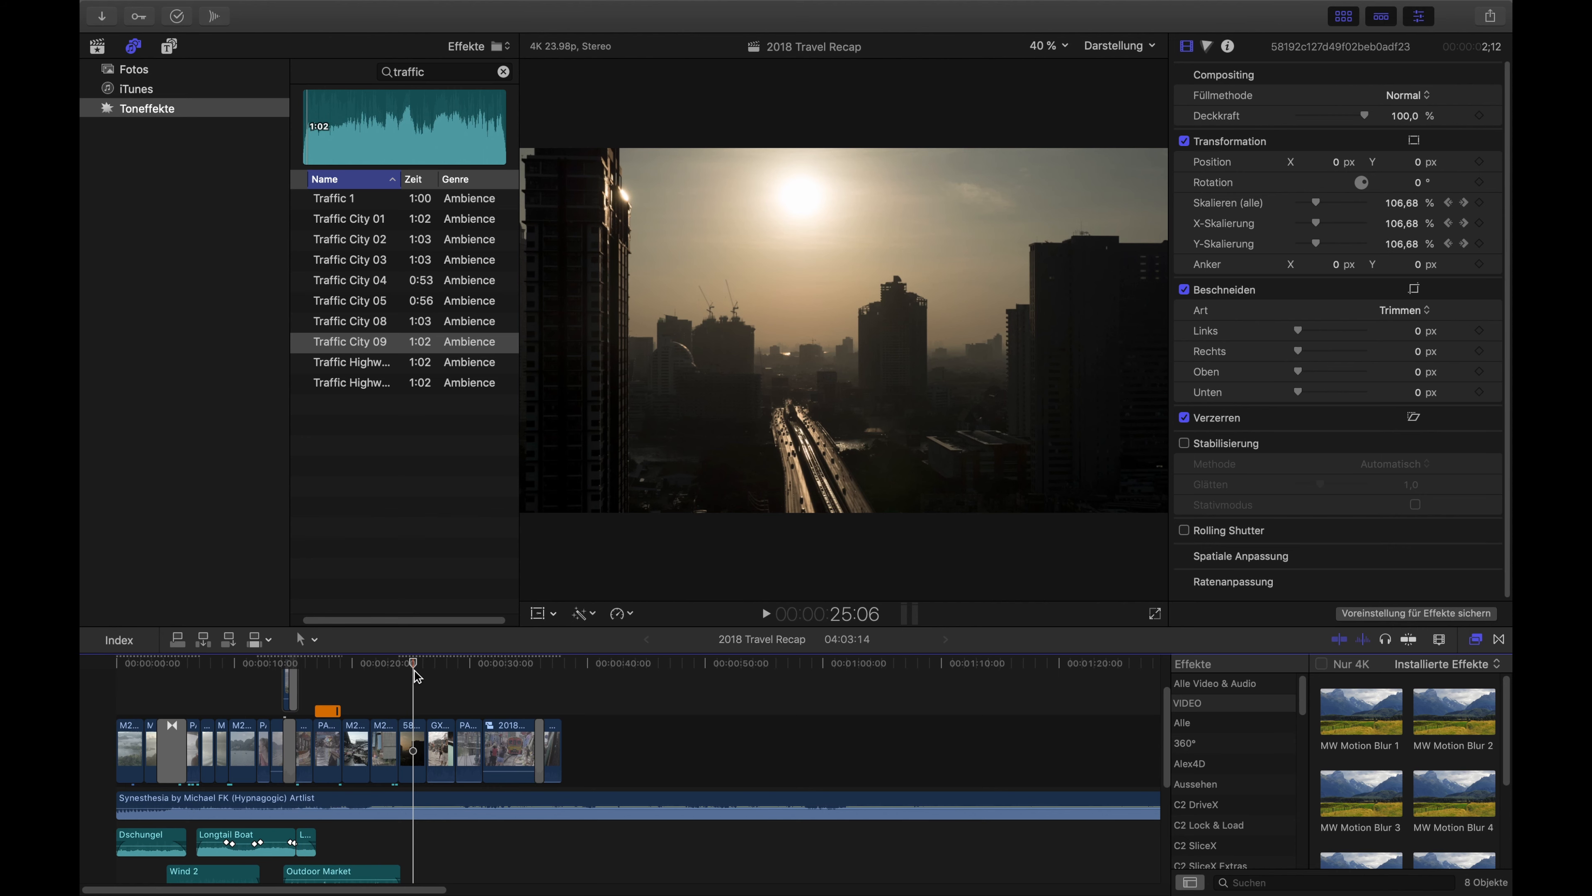
pyautogui.click(414, 665)
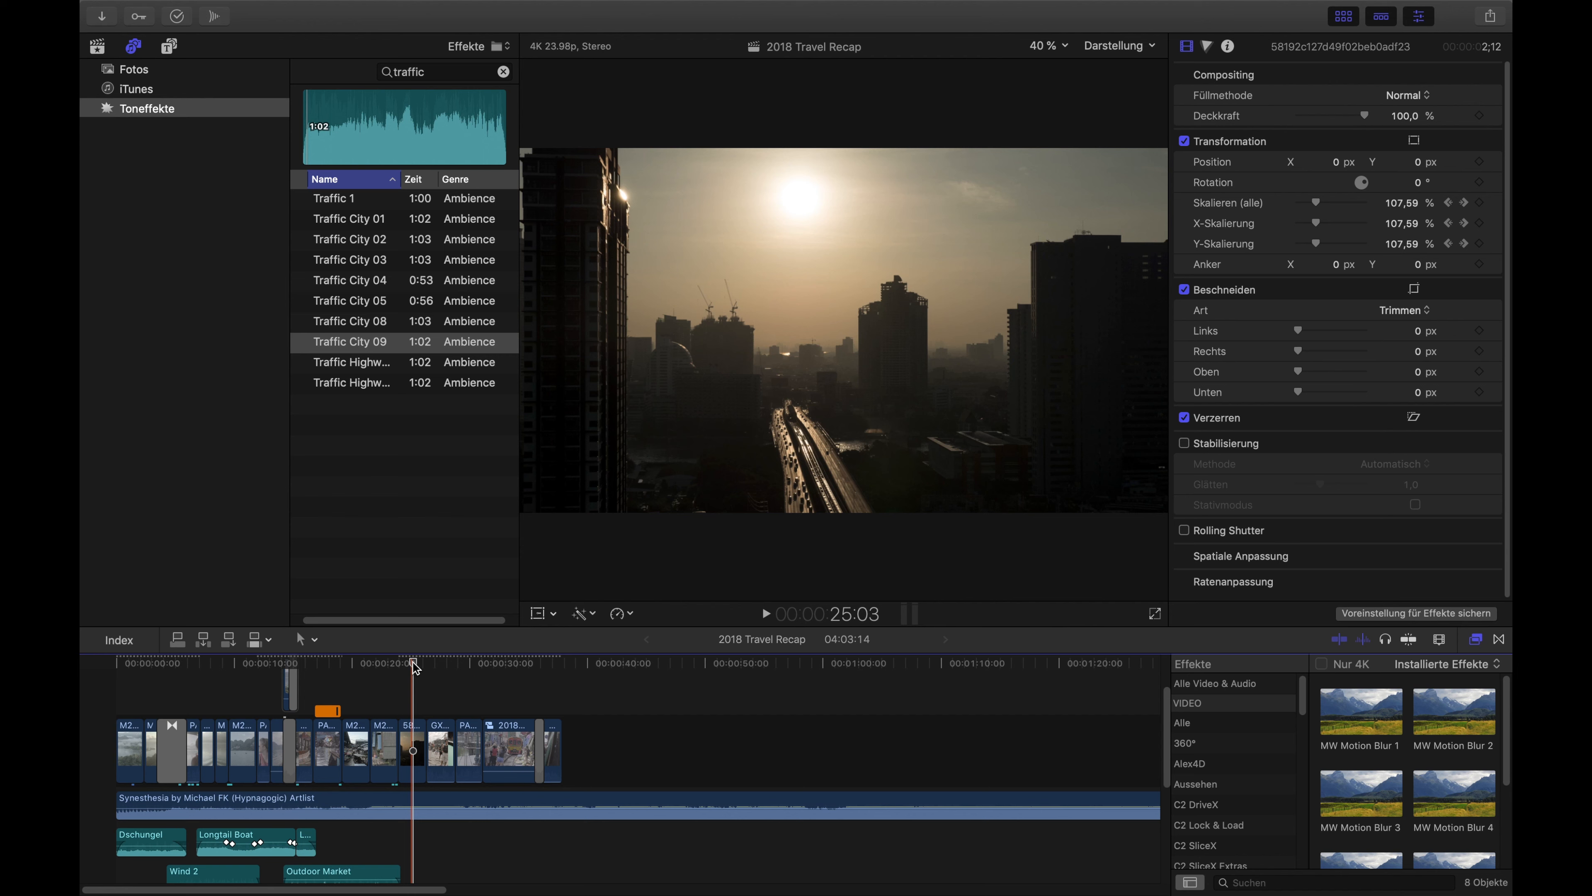
pyautogui.moveTo(414, 665)
pyautogui.mouseDown()
pyautogui.moveTo(475, 682)
pyautogui.moveTo(407, 670)
pyautogui.mouseUp()
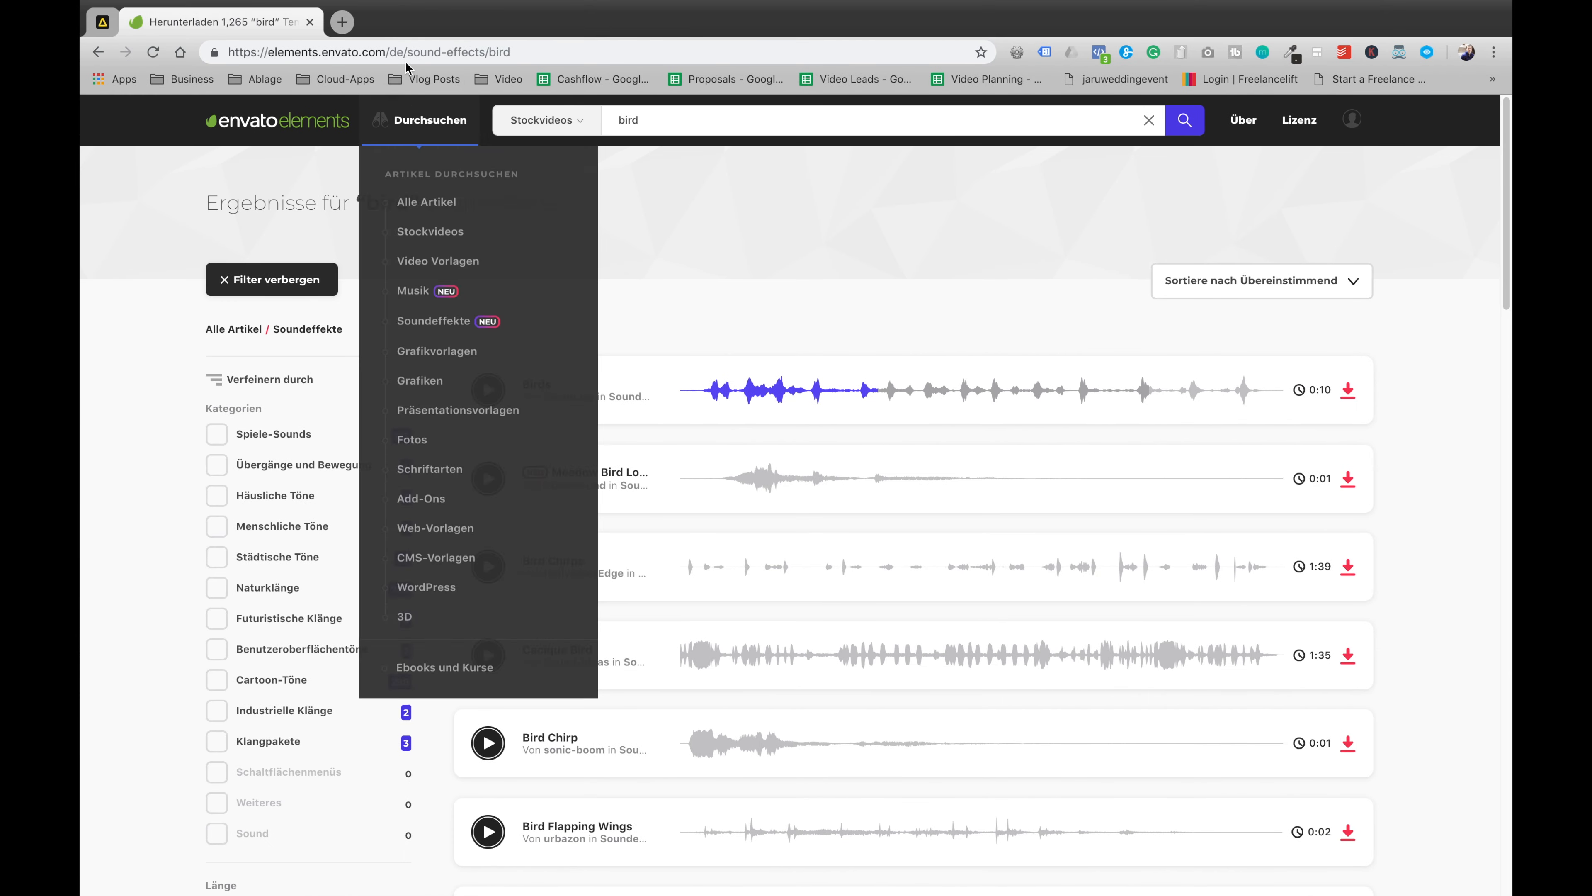
# Step: Switch to Envato Elements and browse the overview of all items from Stockvideos down to Grafikvorlagen
pyautogui.moveTo(430, 122)
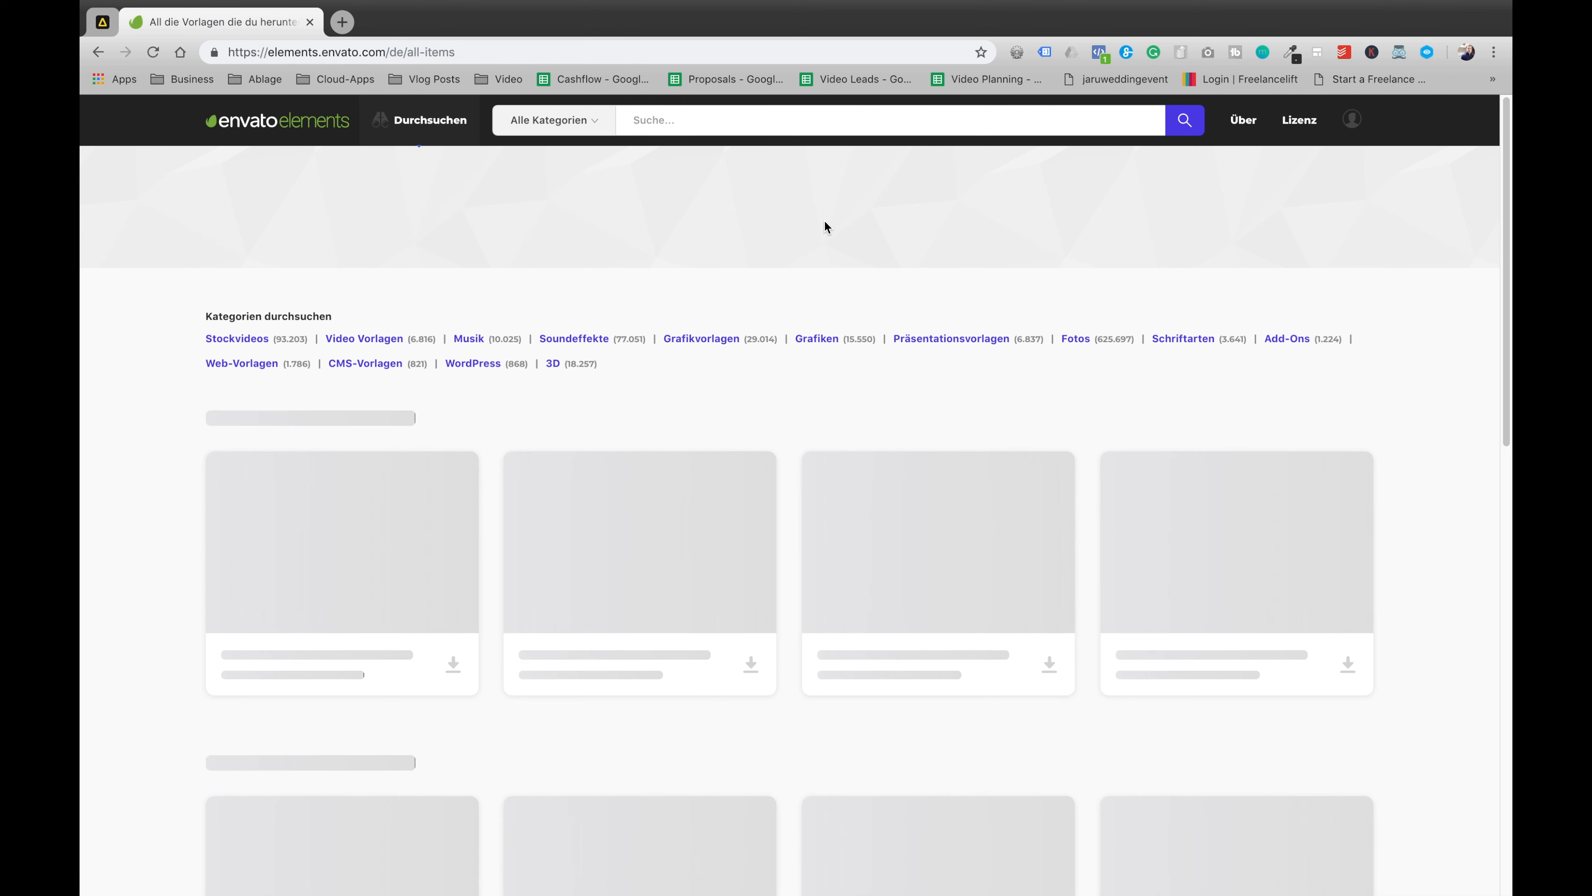
pyautogui.scroll(-2, 191, 383)
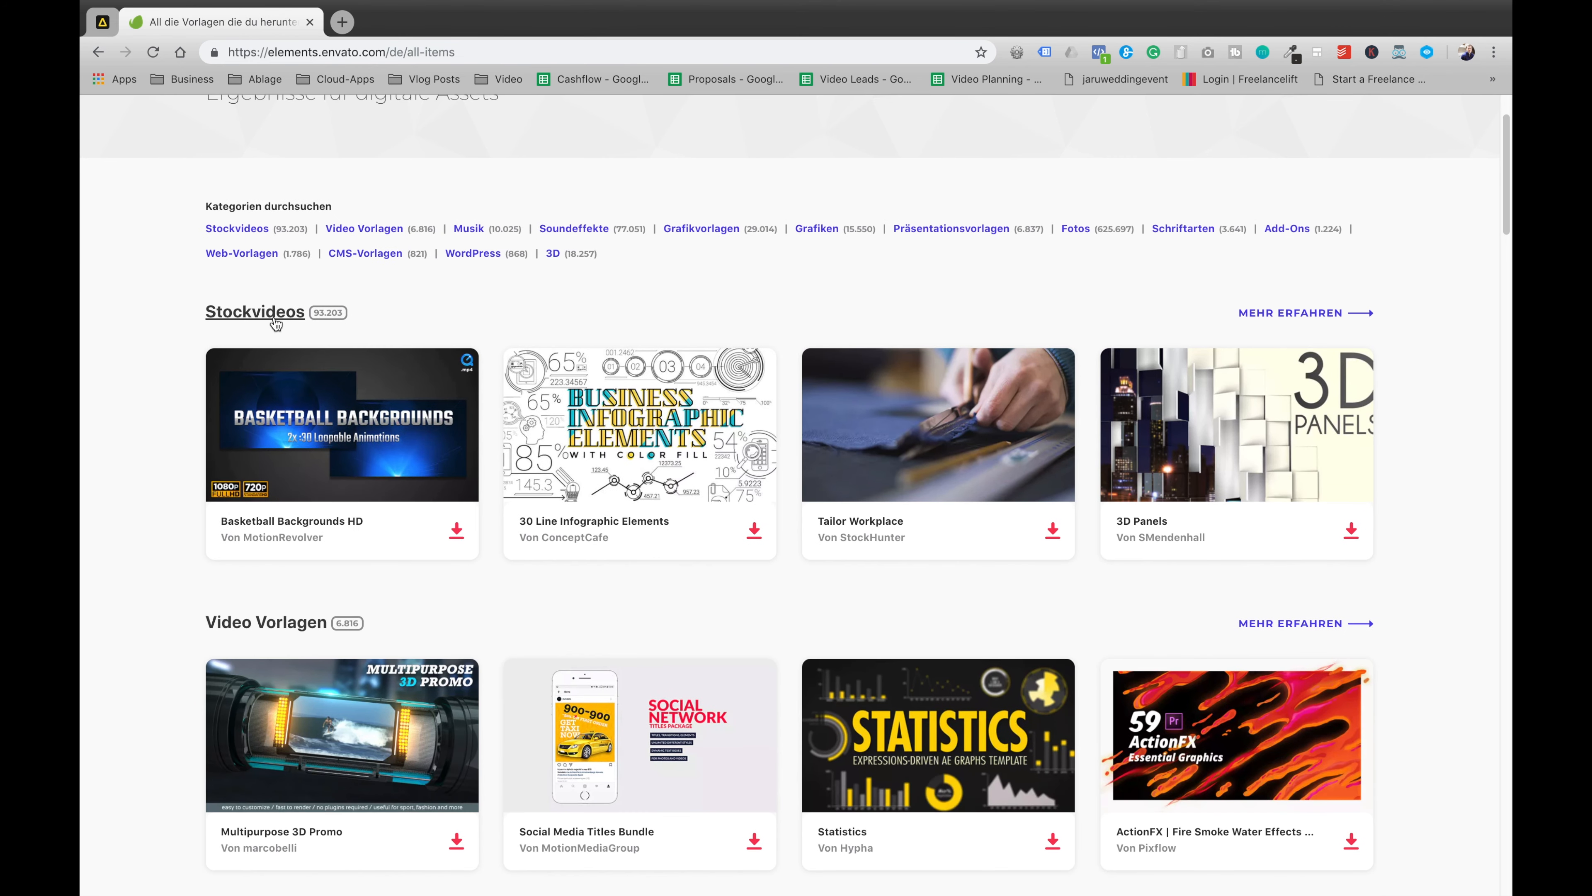
pyautogui.scroll(-5, 533, 620)
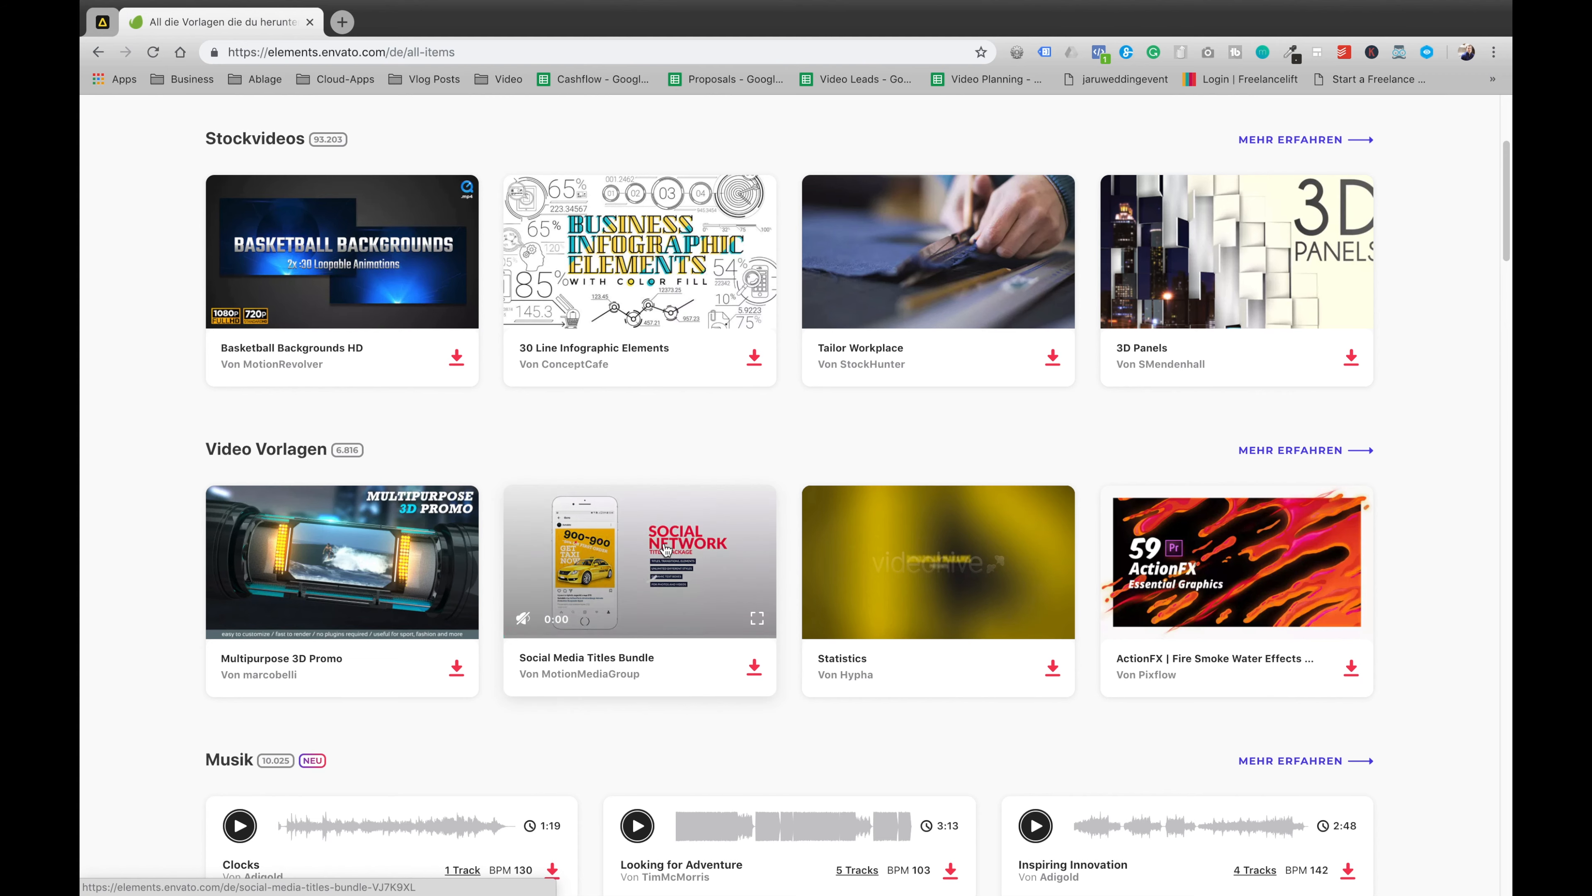
pyautogui.scroll(-6, 664, 552)
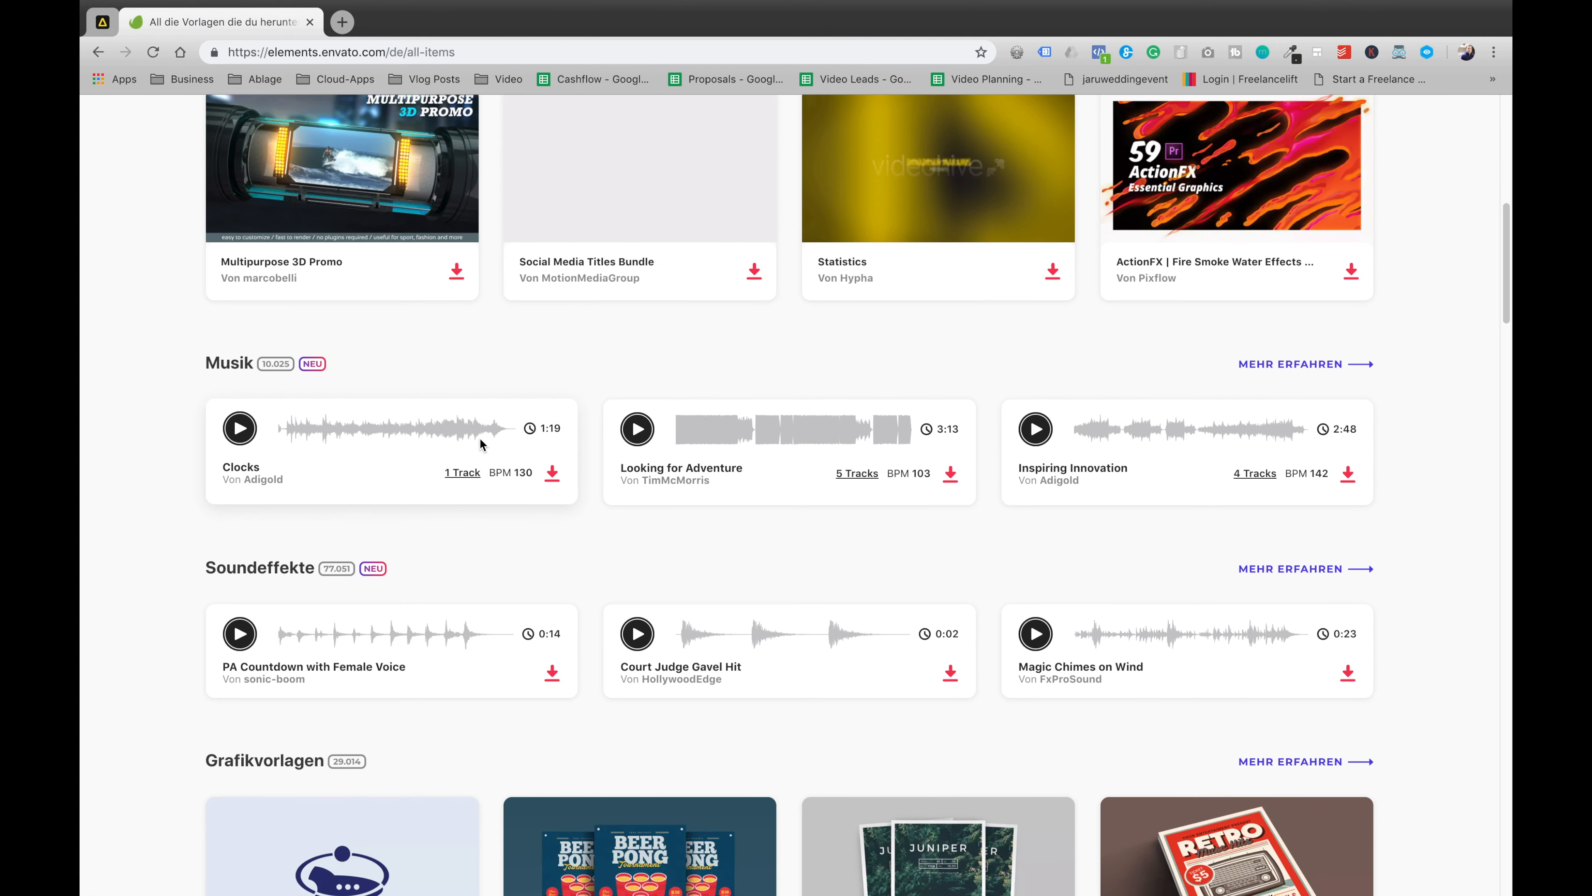